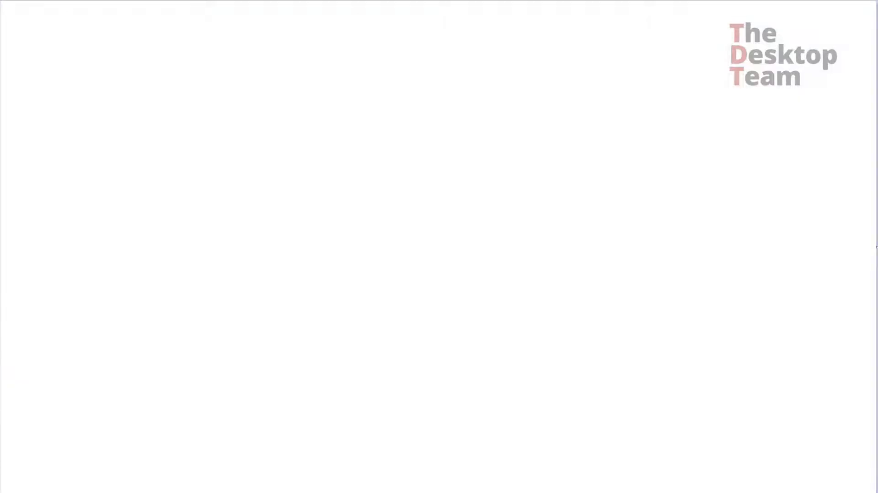
- Draw three server boxes on the blank whiteboard, labelled SCCM, MP and DP, with DP beneath MP
{"action": "mouse_move", "coordinate": [43, 86]}
{"action": "left_mouse_down"}
{"action": "mouse_move", "coordinate": [41, 31]}
{"action": "mouse_move", "coordinate": [43, 91]}
{"action": "left_mouse_up"}
{"action": "mouse_move", "coordinate": [51, 9]}
{"action": "left_mouse_down"}
{"action": "mouse_move", "coordinate": [45, 29]}
{"action": "mouse_move", "coordinate": [67, 26]}
{"action": "left_mouse_up"}
{"action": "mouse_move", "coordinate": [71, 26]}
{"action": "left_mouse_down"}
{"action": "mouse_move", "coordinate": [79, 16]}
{"action": "mouse_move", "coordinate": [92, 21]}
{"action": "left_mouse_up"}
{"action": "mouse_move", "coordinate": [224, 74]}
{"action": "left_mouse_down"}
{"action": "mouse_move", "coordinate": [229, 41]}
{"action": "mouse_move", "coordinate": [226, 76]}
{"action": "left_mouse_up"}
{"action": "mouse_move", "coordinate": [232, 156]}
{"action": "left_mouse_down"}
{"action": "mouse_move", "coordinate": [229, 125]}
{"action": "mouse_move", "coordinate": [234, 163]}
{"action": "left_mouse_up"}
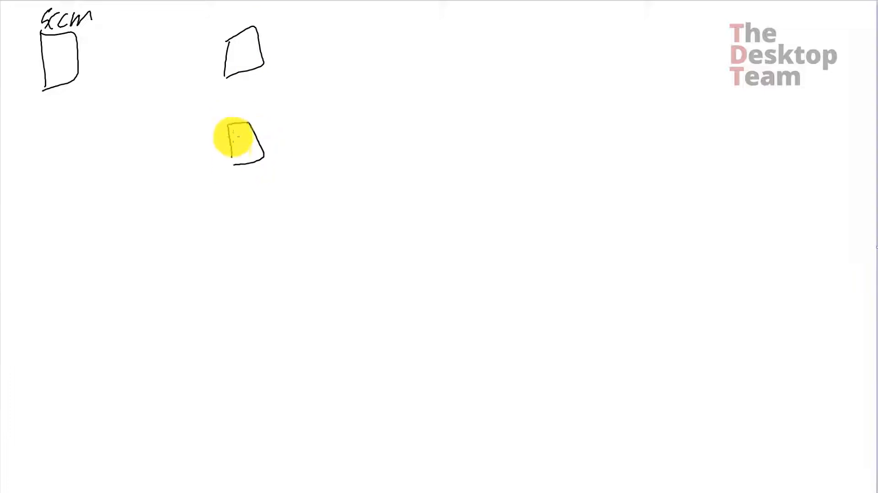
{"action": "mouse_move", "coordinate": [223, 101]}
{"action": "left_mouse_down"}
{"action": "mouse_move", "coordinate": [226, 118]}
{"action": "mouse_move", "coordinate": [231, 102]}
{"action": "mouse_move", "coordinate": [242, 101]}
{"action": "left_mouse_up"}
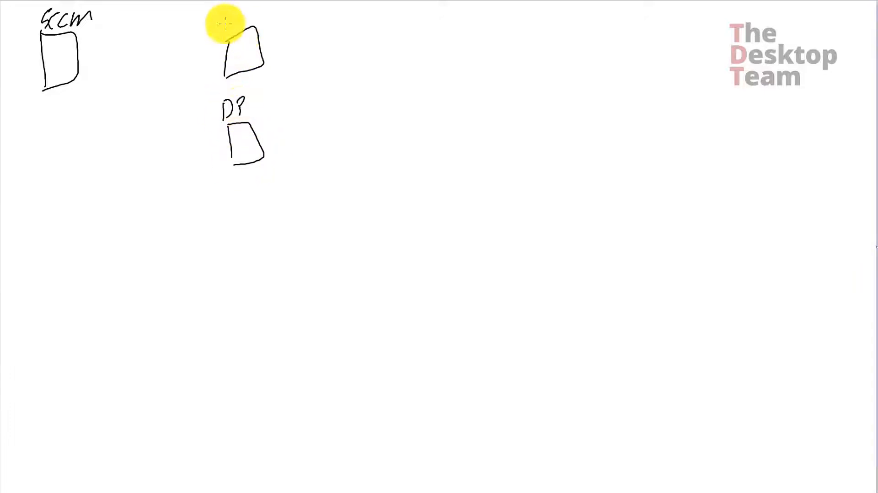
{"action": "left_click_drag", "start_coordinate": [225, 32], "coordinate": [251, 18]}
- Draw a client box labelled SCCM client across from MP, and a box labelled FSP beneath DP
{"action": "mouse_move", "coordinate": [502, 71]}
{"action": "left_mouse_down"}
{"action": "mouse_move", "coordinate": [501, 49]}
{"action": "mouse_move", "coordinate": [504, 102]}
{"action": "mouse_move", "coordinate": [499, 67]}
{"action": "left_mouse_up"}
{"action": "left_click_drag", "start_coordinate": [547, 50], "coordinate": [561, 66]}
{"action": "left_click_drag", "start_coordinate": [572, 59], "coordinate": [600, 60]}
{"action": "mouse_move", "coordinate": [543, 33]}
{"action": "left_mouse_down"}
{"action": "mouse_move", "coordinate": [558, 40]}
{"action": "mouse_move", "coordinate": [610, 23]}
{"action": "left_mouse_up"}
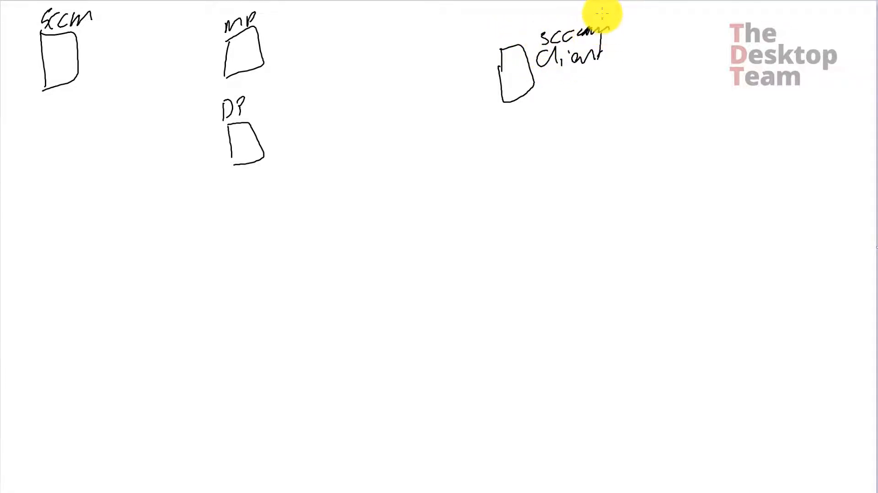
{"action": "mouse_move", "coordinate": [239, 262]}
{"action": "left_mouse_down"}
{"action": "mouse_move", "coordinate": [238, 225]}
{"action": "mouse_move", "coordinate": [241, 271]}
{"action": "left_mouse_up"}
{"action": "mouse_move", "coordinate": [234, 204]}
{"action": "left_mouse_down"}
{"action": "mouse_move", "coordinate": [261, 189]}
{"action": "mouse_move", "coordinate": [228, 202]}
{"action": "mouse_move", "coordinate": [226, 193]}
{"action": "left_mouse_up"}
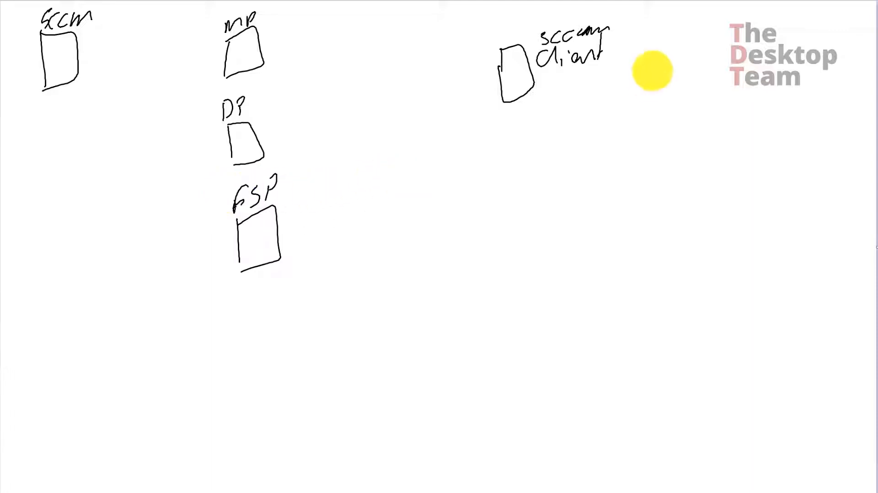
- Draw a vertical divider beside the client and write the notes Installing and Communication MP next to it
{"action": "left_click_drag", "start_coordinate": [633, 32], "coordinate": [643, 161]}
{"action": "mouse_move", "coordinate": [661, 40]}
{"action": "left_mouse_down"}
{"action": "mouse_move", "coordinate": [668, 59]}
{"action": "mouse_move", "coordinate": [753, 27]}
{"action": "mouse_move", "coordinate": [756, 35]}
{"action": "mouse_move", "coordinate": [797, 30]}
{"action": "left_mouse_up"}
{"action": "mouse_move", "coordinate": [666, 87]}
{"action": "left_mouse_down"}
{"action": "mouse_move", "coordinate": [663, 94]}
{"action": "mouse_move", "coordinate": [684, 100]}
{"action": "mouse_move", "coordinate": [733, 100]}
{"action": "mouse_move", "coordinate": [858, 77]}
{"action": "left_mouse_up"}
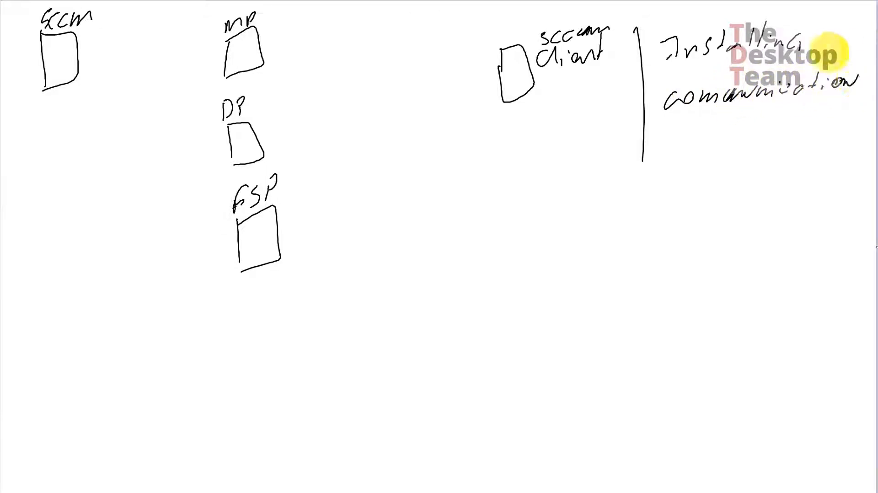
{"action": "mouse_move", "coordinate": [727, 142]}
{"action": "left_mouse_down"}
{"action": "mouse_move", "coordinate": [729, 128]}
{"action": "mouse_move", "coordinate": [758, 134]}
{"action": "left_mouse_up"}
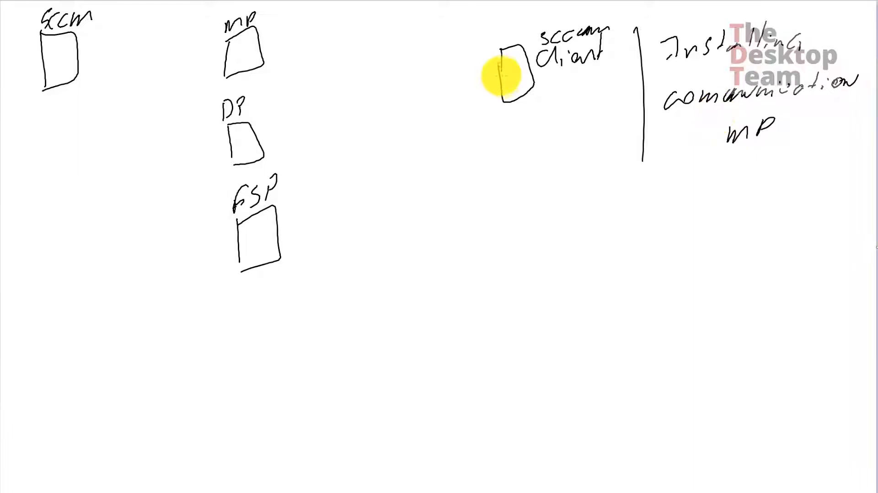
- Draw an arrow from the client box to the MP box and cross it out
{"action": "left_click_drag", "start_coordinate": [502, 79], "coordinate": [294, 28]}
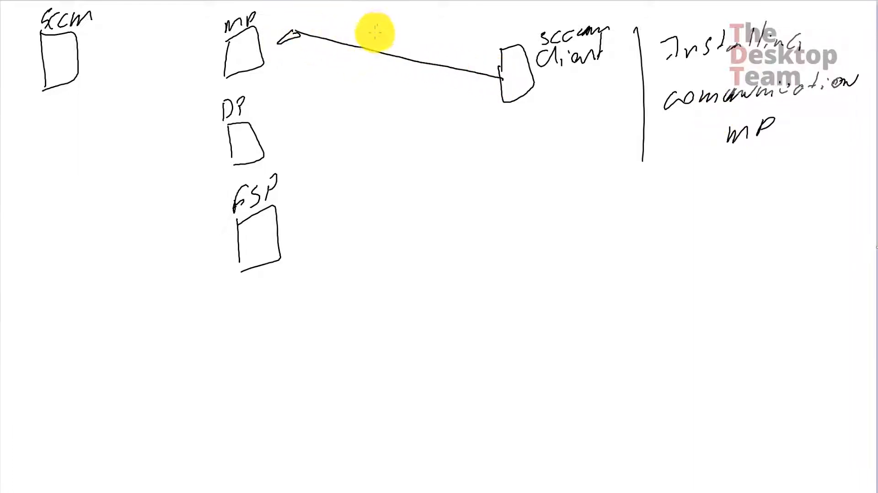
{"action": "left_click_drag", "start_coordinate": [371, 33], "coordinate": [407, 69]}
{"action": "left_click_drag", "start_coordinate": [407, 32], "coordinate": [375, 75]}
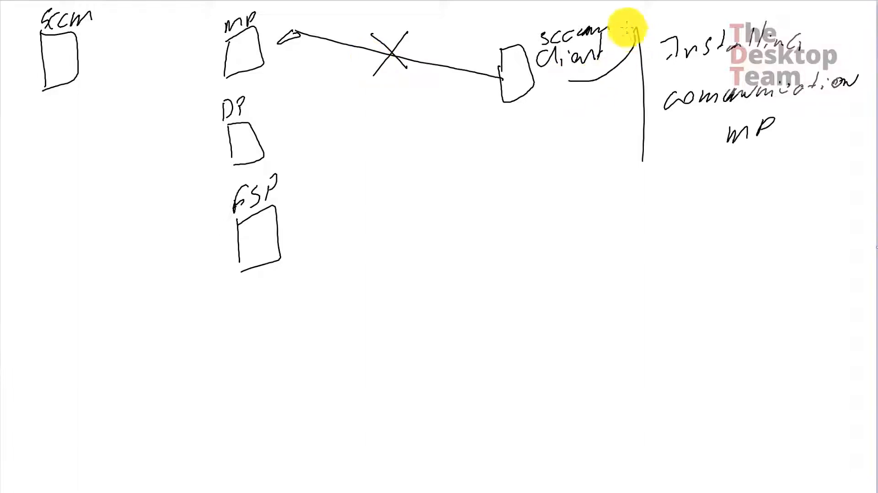
- Circle the SCCM client label and draw an arrow from the client box to the FSP box
{"action": "mouse_move", "coordinate": [625, 25]}
{"action": "left_mouse_down"}
{"action": "mouse_move", "coordinate": [554, 75]}
{"action": "mouse_move", "coordinate": [591, 71]}
{"action": "left_mouse_up"}
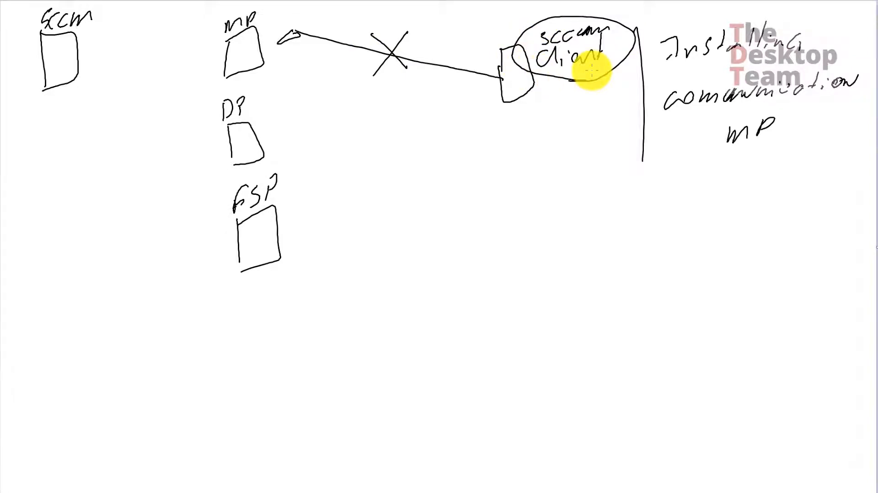
{"action": "mouse_move", "coordinate": [515, 101]}
{"action": "left_mouse_down"}
{"action": "mouse_move", "coordinate": [520, 133]}
{"action": "mouse_move", "coordinate": [451, 208]}
{"action": "mouse_move", "coordinate": [271, 227]}
{"action": "left_mouse_up"}
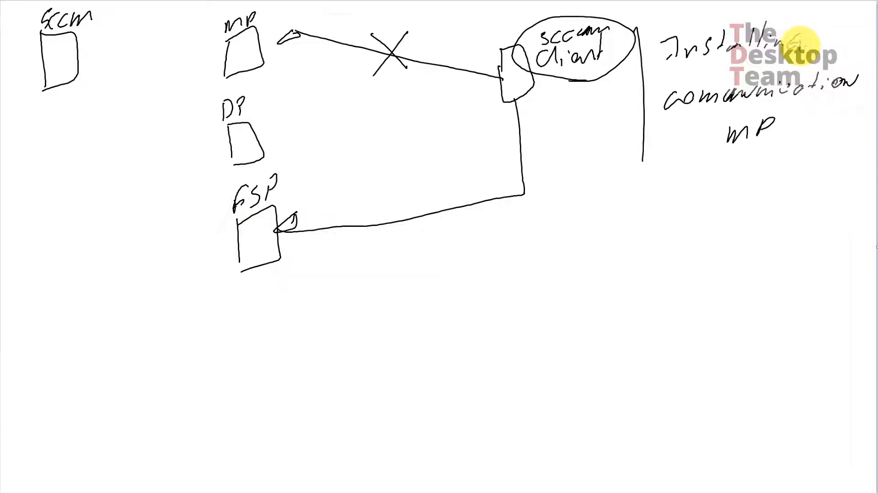
- Underline the Installing note and draw a bracket line from the Communication note down to MP
{"action": "left_click_drag", "start_coordinate": [674, 65], "coordinate": [812, 49]}
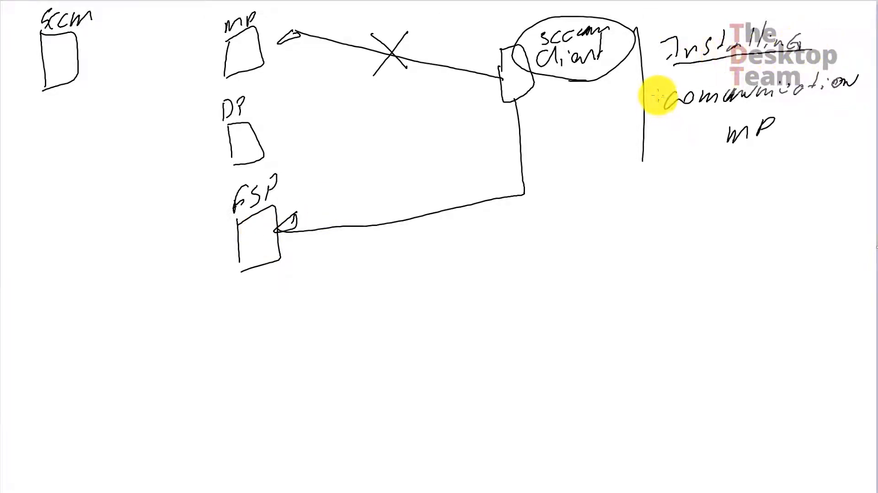
{"action": "left_click_drag", "start_coordinate": [658, 96], "coordinate": [721, 164]}
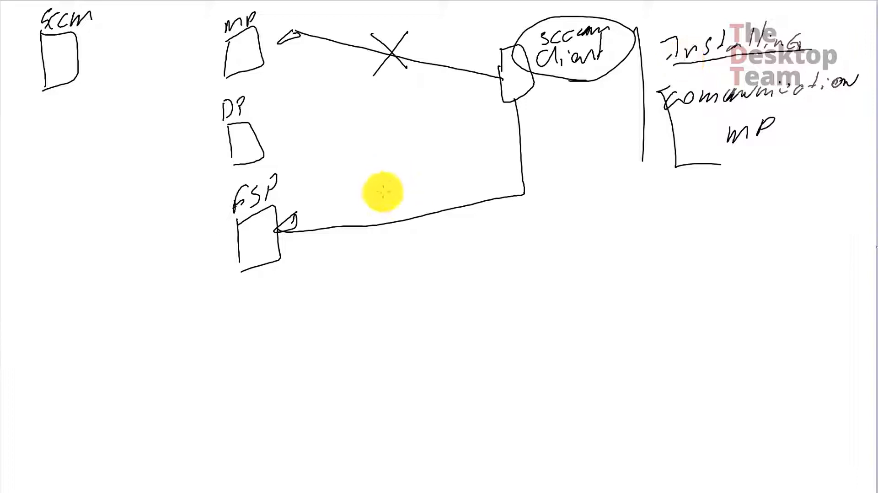
- Write 80 in a box above the client-to-FSP arrow and add small marks beneath the arrow
{"action": "mouse_move", "coordinate": [405, 179]}
{"action": "left_mouse_down"}
{"action": "mouse_move", "coordinate": [398, 196]}
{"action": "mouse_move", "coordinate": [425, 181]}
{"action": "mouse_move", "coordinate": [381, 209]}
{"action": "mouse_move", "coordinate": [388, 215]}
{"action": "left_mouse_up"}
{"action": "mouse_move", "coordinate": [389, 249]}
{"action": "left_mouse_down"}
{"action": "mouse_move", "coordinate": [396, 233]}
{"action": "mouse_move", "coordinate": [390, 246]}
{"action": "left_mouse_up"}
{"action": "mouse_move", "coordinate": [414, 235]}
{"action": "left_mouse_down"}
{"action": "mouse_move", "coordinate": [418, 243]}
{"action": "mouse_move", "coordinate": [426, 198]}
{"action": "left_mouse_up"}
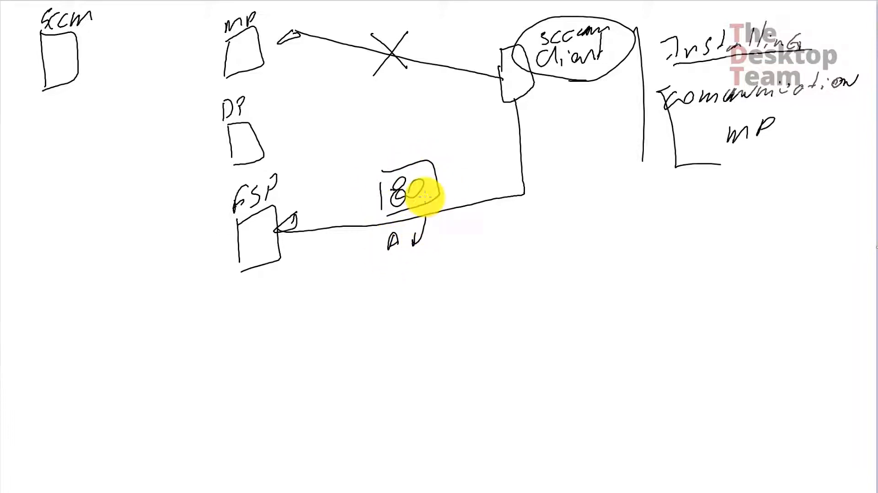
- Draw a frame around the FSP box and its connection to the client
{"action": "left_click_drag", "start_coordinate": [215, 183], "coordinate": [223, 291]}
{"action": "mouse_move", "coordinate": [214, 176]}
{"action": "left_mouse_down"}
{"action": "mouse_move", "coordinate": [408, 134]}
{"action": "mouse_move", "coordinate": [549, 125]}
{"action": "left_mouse_up"}
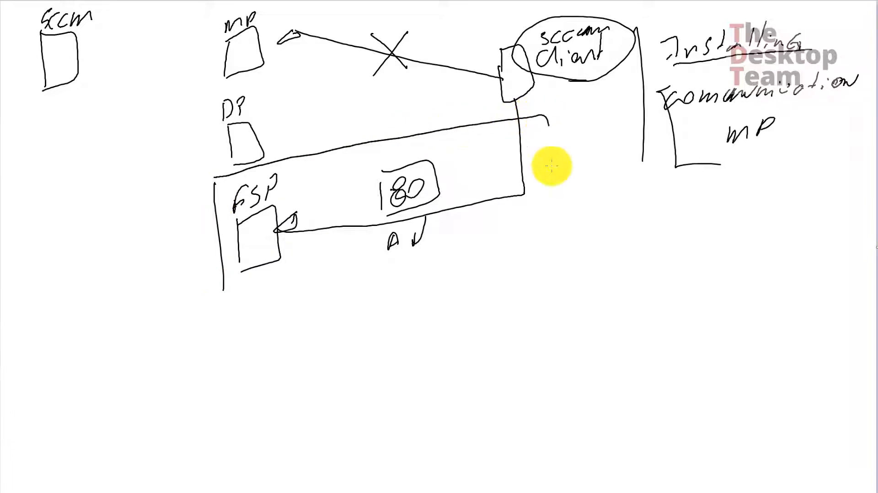
{"action": "mouse_move", "coordinate": [224, 289]}
{"action": "left_mouse_down"}
{"action": "mouse_move", "coordinate": [365, 280]}
{"action": "mouse_move", "coordinate": [557, 195]}
{"action": "mouse_move", "coordinate": [549, 120]}
{"action": "left_mouse_up"}
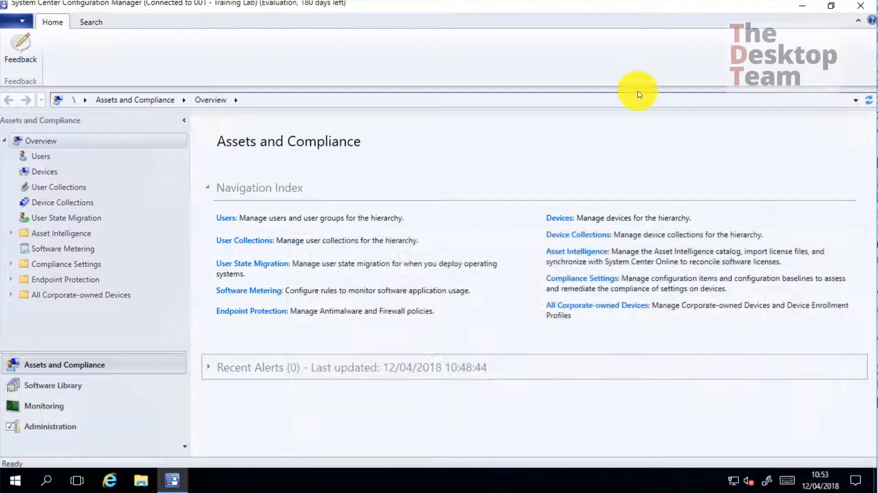
- In the Configuration Manager console, open Servers and Site System Roles under the Administration site configuration
{"action": "left_click", "coordinate": [46, 430]}
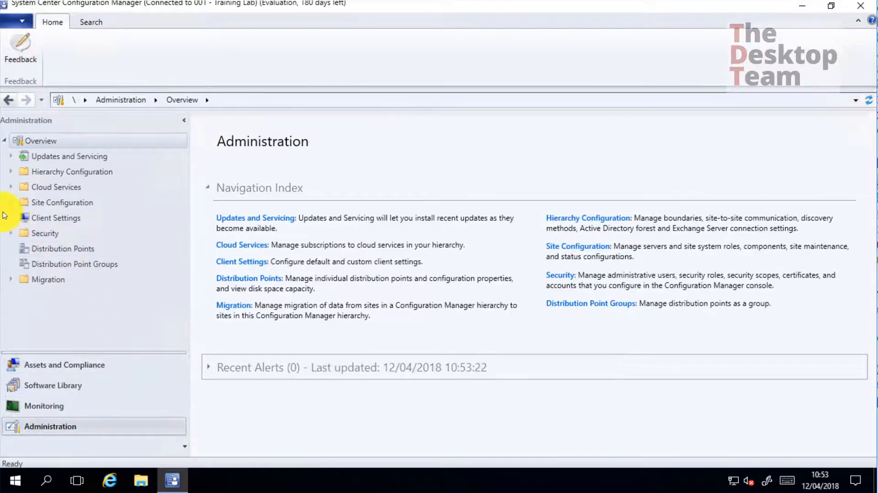
{"action": "left_click", "coordinate": [10, 204]}
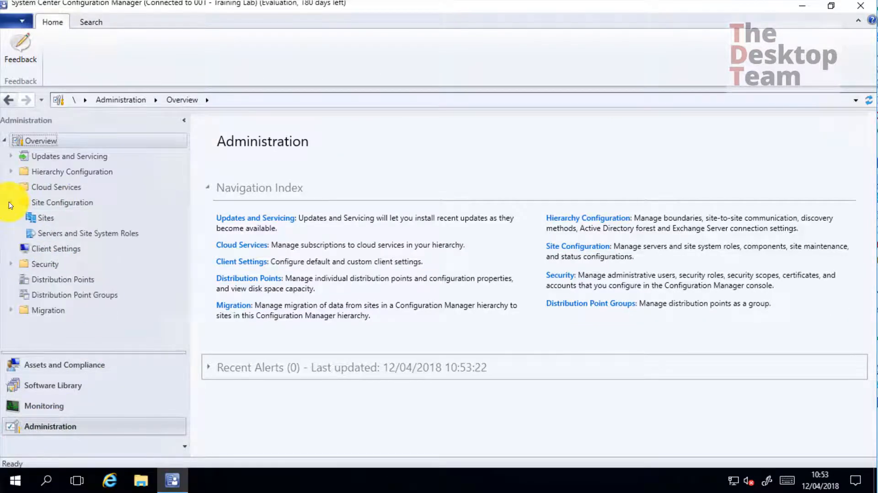
{"action": "left_click", "coordinate": [64, 233]}
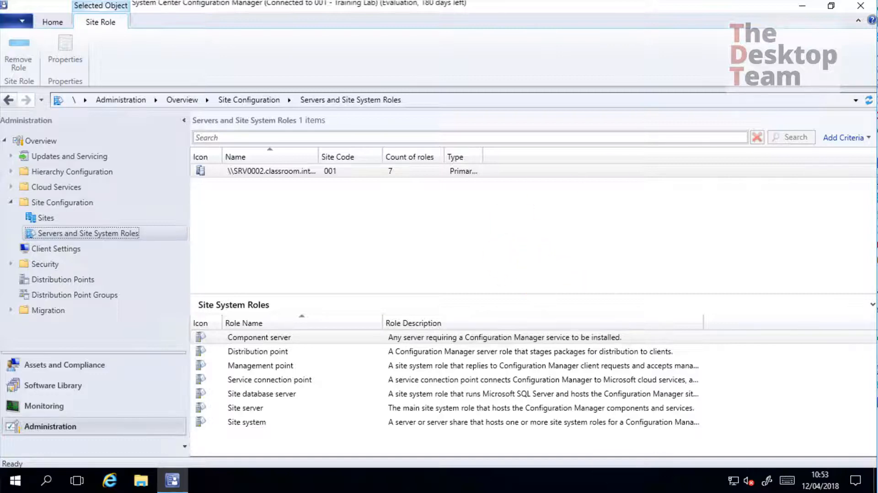
- Switch to Notepad, review the Web-Server and Web-Metabase feature install commands for the FSP, and minimize it
{"action": "key", "text": "alt+Tab"}
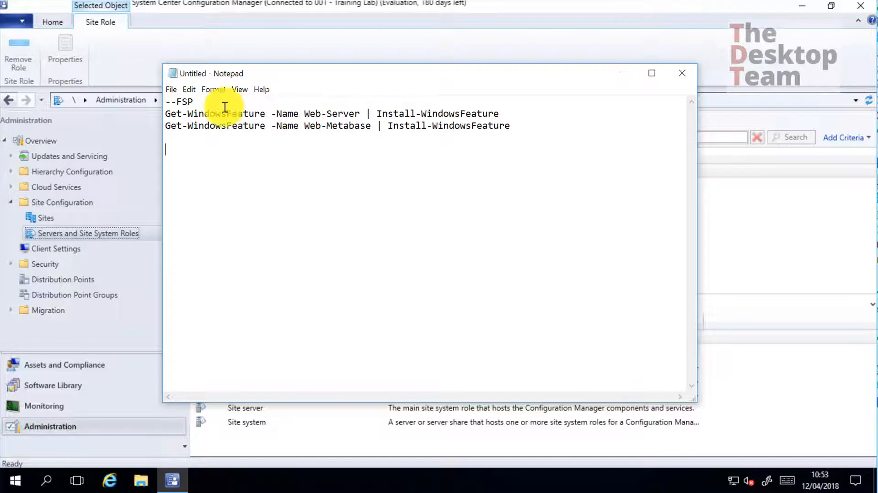
{"action": "left_click_drag", "start_coordinate": [304, 113], "coordinate": [371, 126]}
{"action": "left_click", "coordinate": [410, 146]}
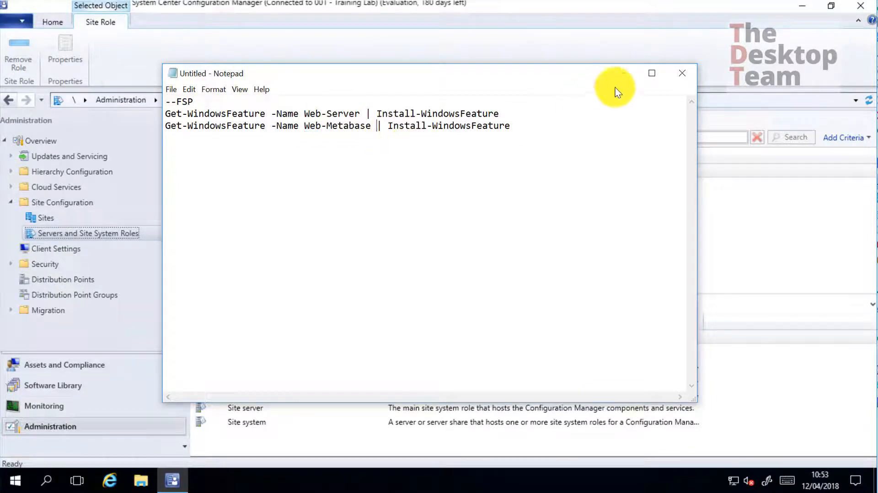
{"action": "left_click", "coordinate": [622, 73]}
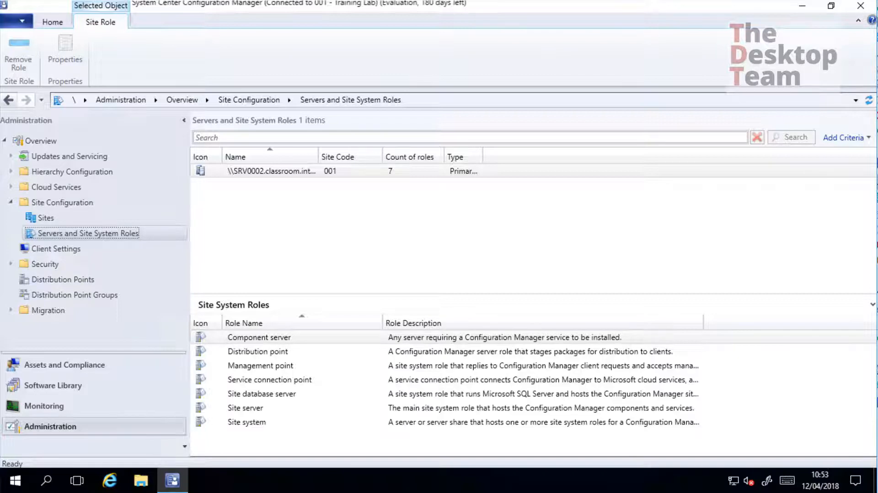
- Open C:\ConfigMgr\Logs in File Explorer and look through the log files beginning with F
{"action": "left_click", "coordinate": [151, 478]}
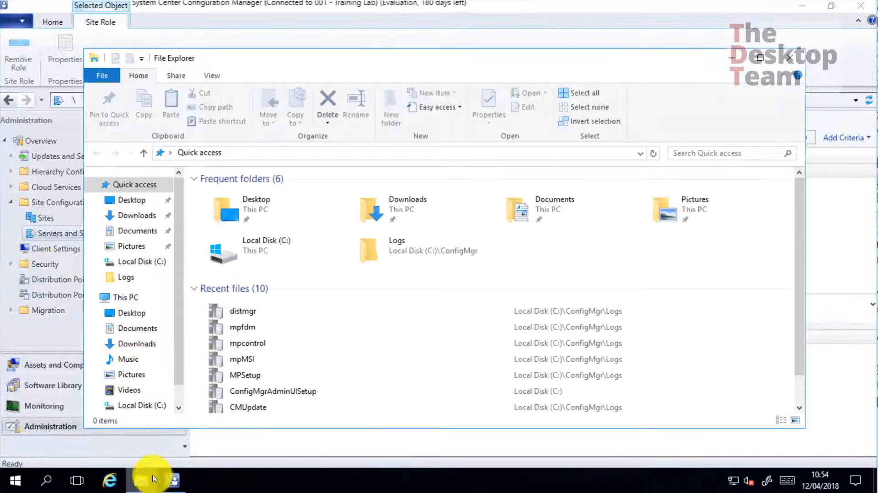
{"action": "left_click", "coordinate": [304, 153]}
{"action": "type", "text": "c:"}
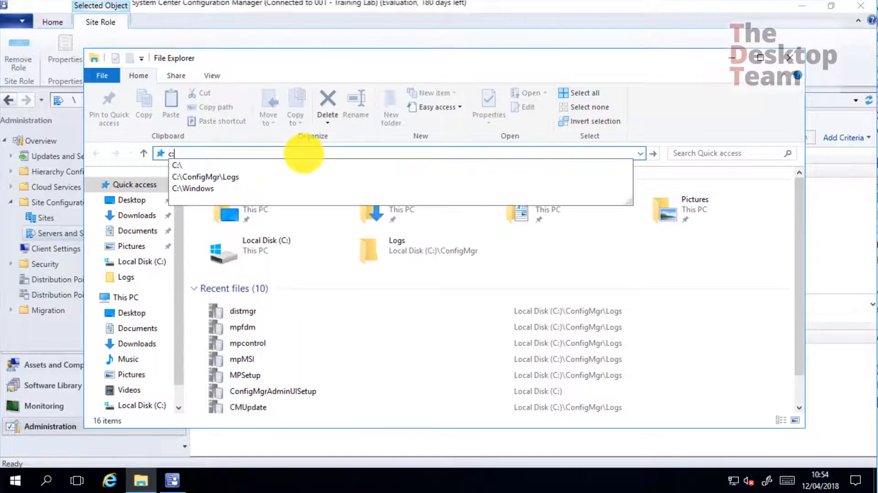
{"action": "type", "text": "\\config"}
{"action": "key", "text": "Down"}
{"action": "key", "text": "Down"}
{"action": "key", "text": "Return"}
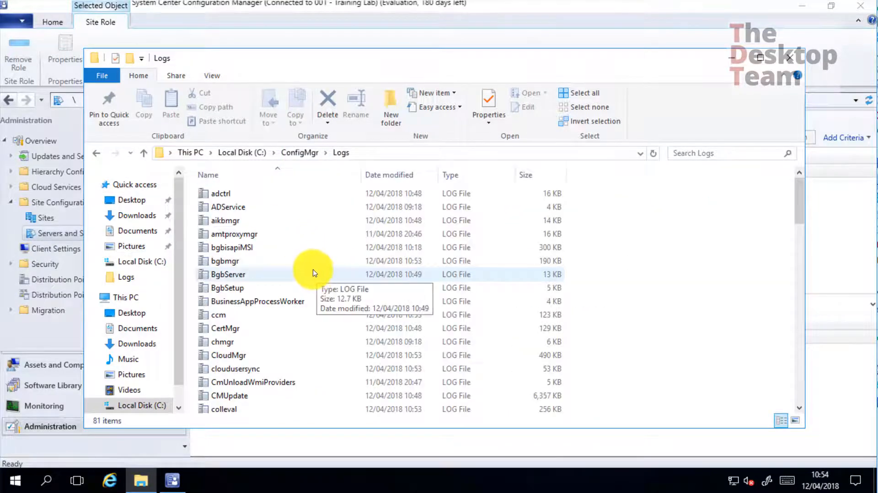
{"action": "key", "text": "f"}
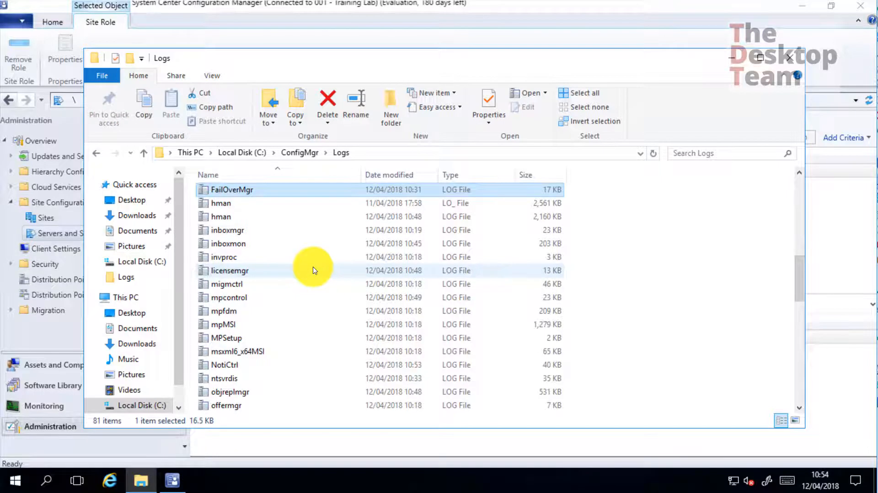
{"action": "scroll", "coordinate": [238, 201], "scroll_direction": "up", "scroll_amount": 1}
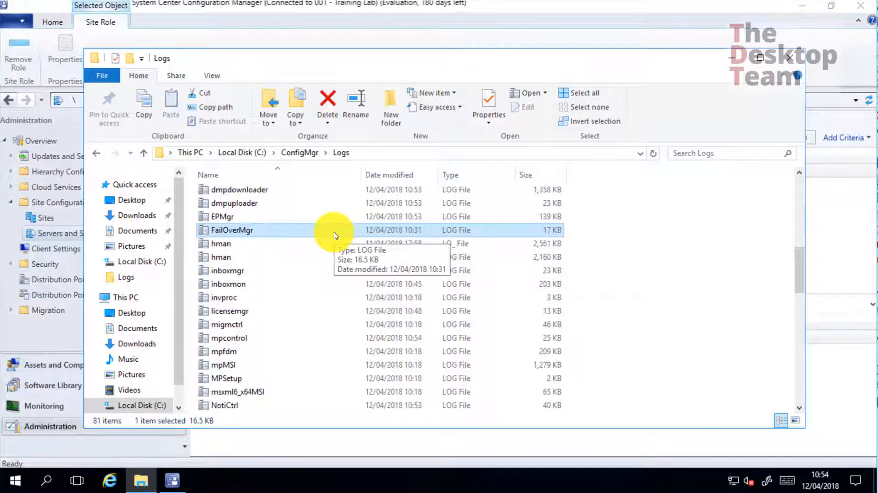
- Return to the console and start adding site system roles to the SRV0002 server, keeping the default general and proxy settings
{"action": "left_click", "coordinate": [67, 236]}
{"action": "left_click", "coordinate": [250, 173]}
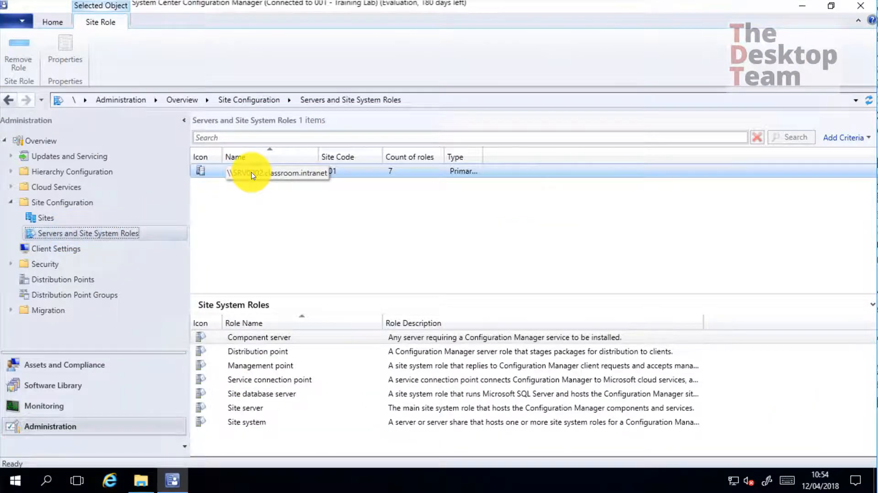
{"action": "right_click", "coordinate": [259, 176]}
{"action": "left_click", "coordinate": [280, 187]}
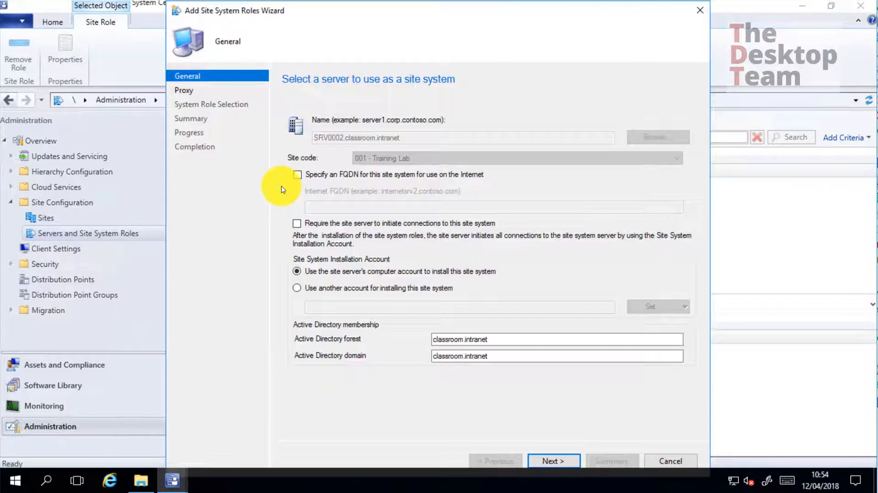
{"action": "left_click", "coordinate": [562, 462]}
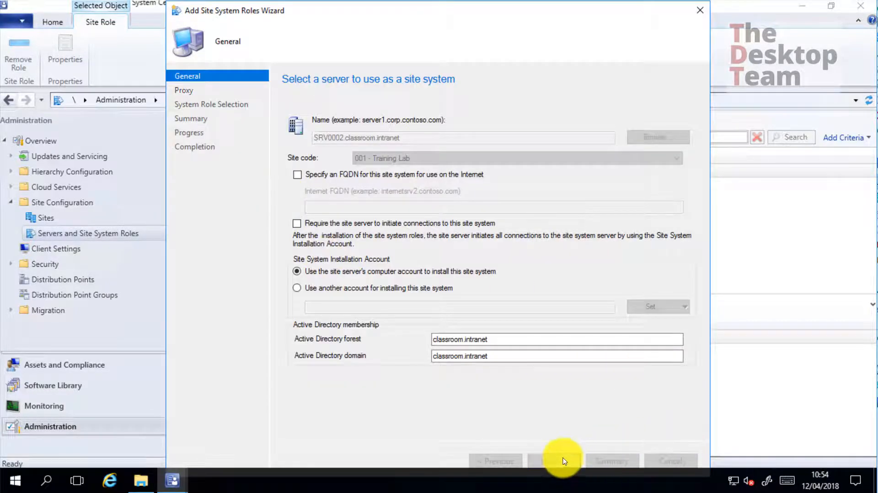
{"action": "left_click", "coordinate": [565, 461]}
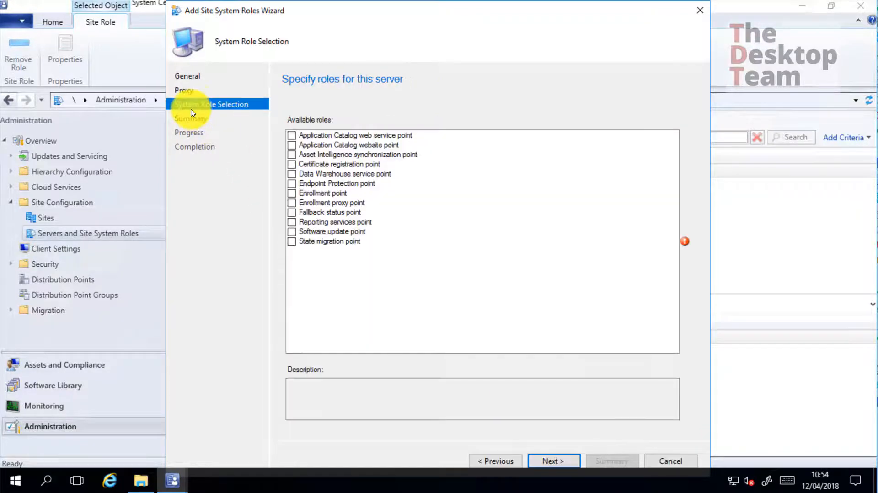
- Select the Fallback status point role for the server and go to its number of state messages setting
{"action": "left_click", "coordinate": [322, 214]}
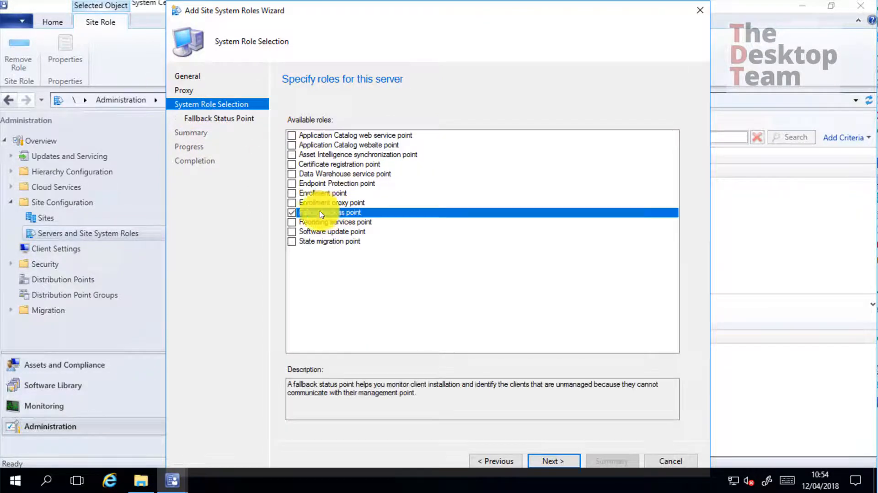
{"action": "left_click", "coordinate": [562, 464]}
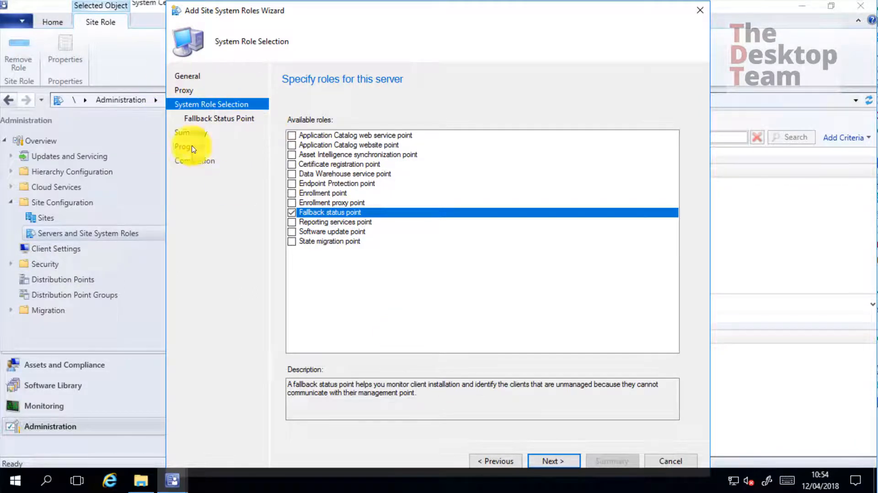
{"action": "left_click", "coordinate": [563, 461]}
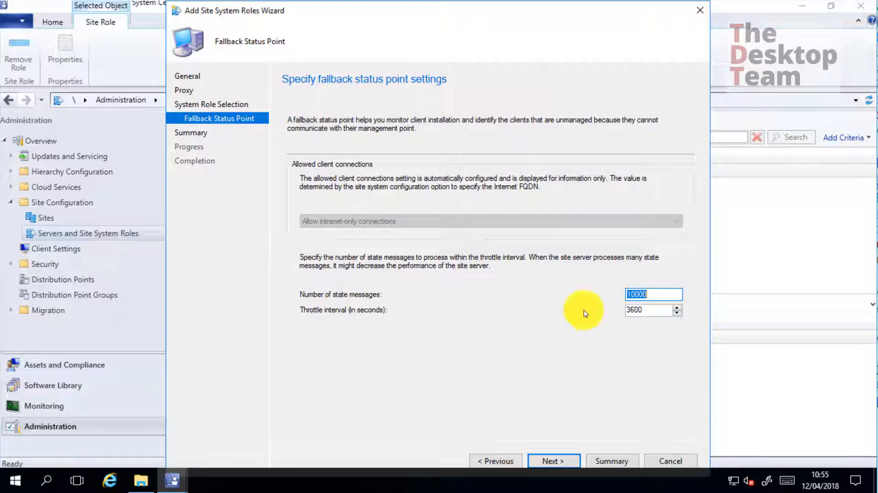
{"action": "left_click", "coordinate": [630, 294]}
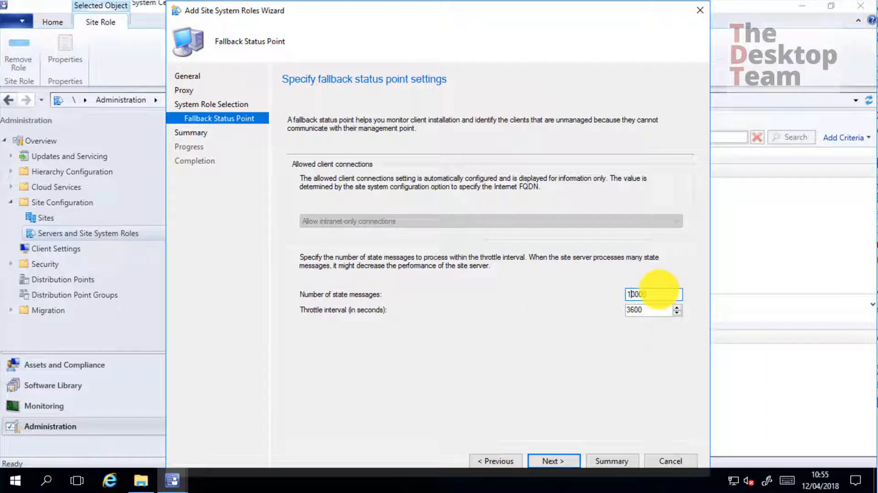
{"action": "key", "text": "Right"}
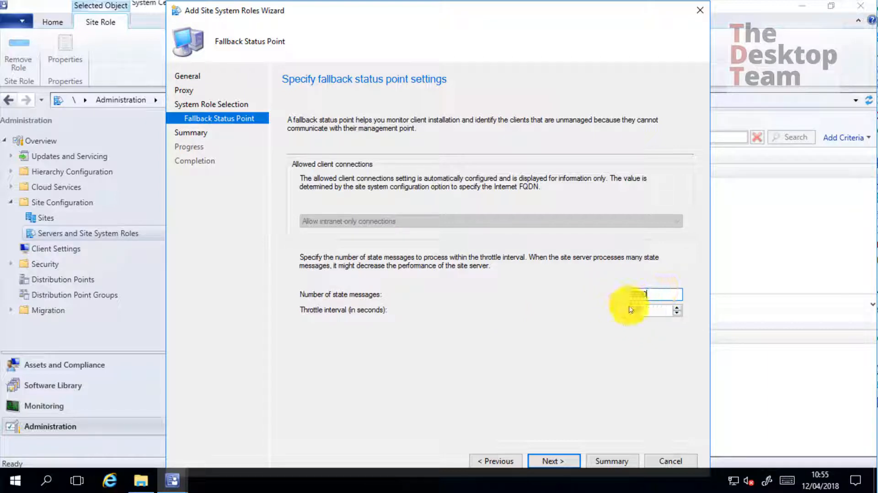
- Check the throttle interval in minutes by dividing 3600 by 60 in Calculator, and close Calculator
{"action": "key", "text": "Tab"}
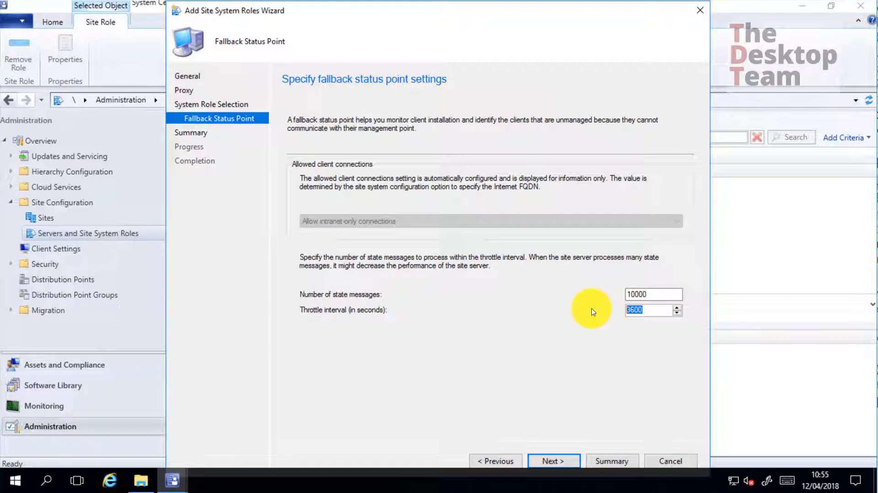
{"action": "right_click", "coordinate": [13, 481]}
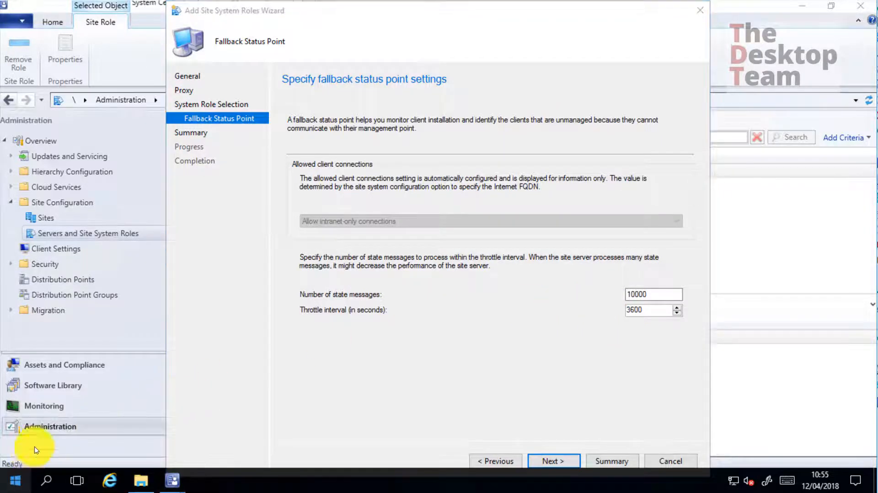
{"action": "left_click", "coordinate": [38, 421]}
{"action": "type", "text": "cmd"}
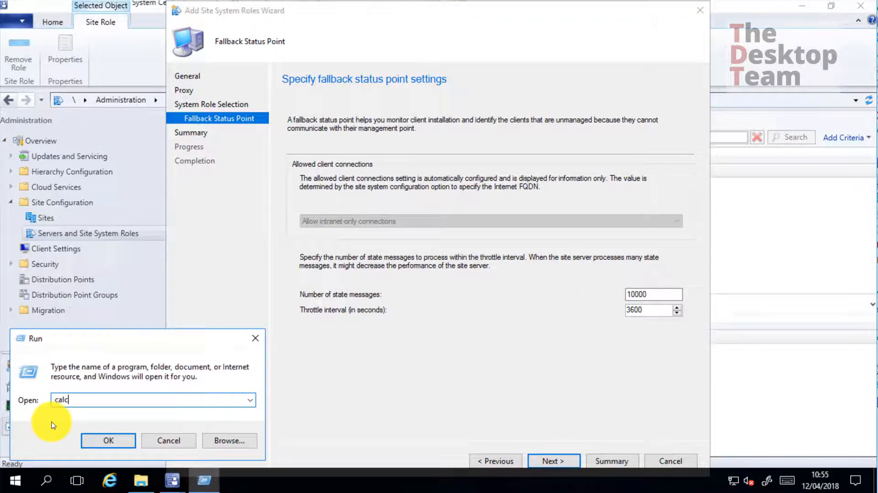
{"action": "key", "text": "Return"}
{"action": "type", "text": "3600/60"}
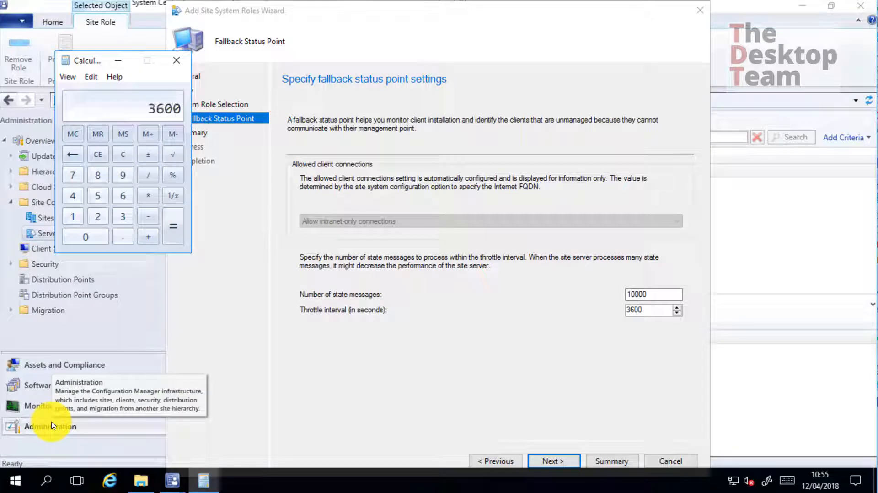
{"action": "key", "text": "Return"}
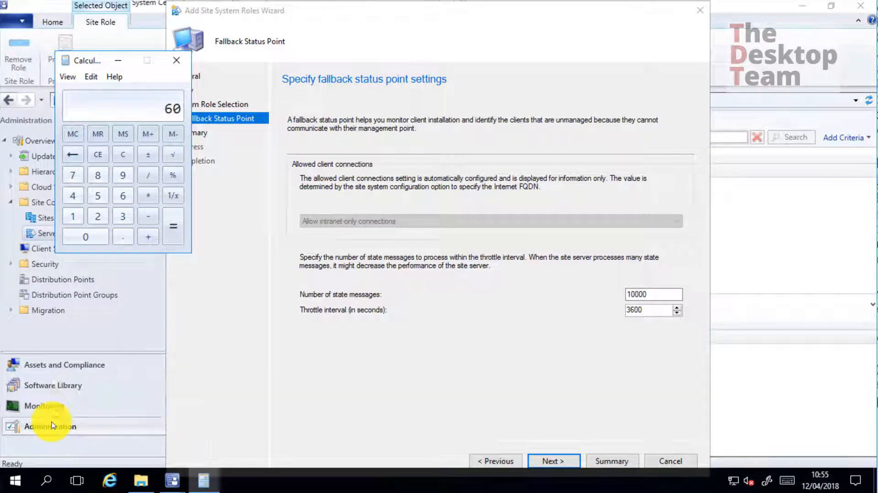
{"action": "left_click", "coordinate": [181, 61]}
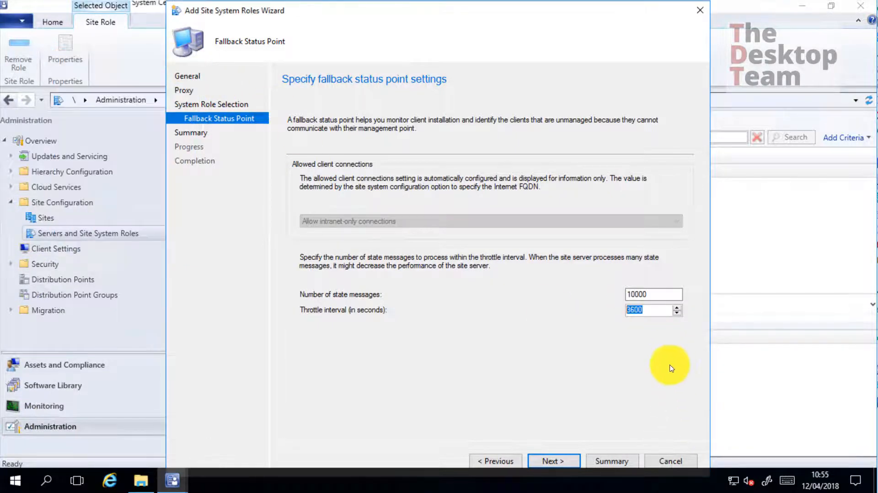
- Review the number of state messages setting for the fallback status point
{"action": "left_click", "coordinate": [654, 294]}
{"action": "key", "text": "Left"}
{"action": "key", "text": "Left"}
{"action": "key", "text": "Left"}
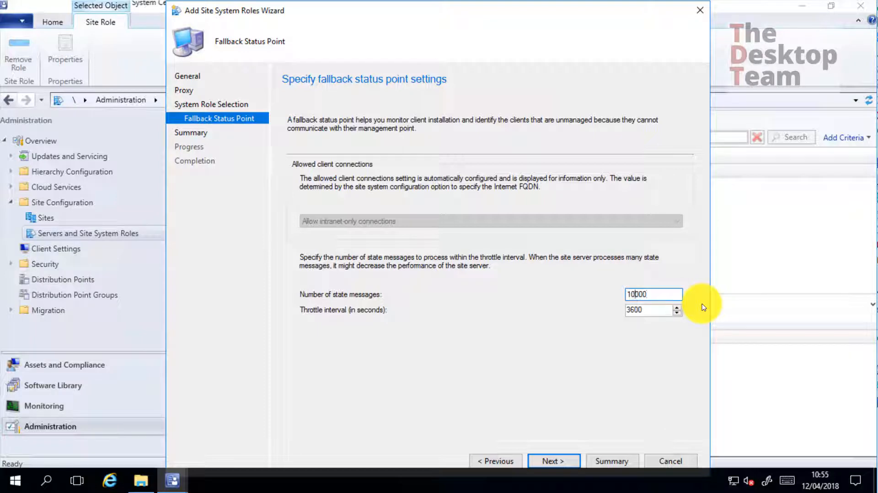
{"action": "key", "text": "shift+End"}
{"action": "key", "text": "Left"}
{"action": "key", "text": "Left"}
{"action": "key", "text": "Left"}
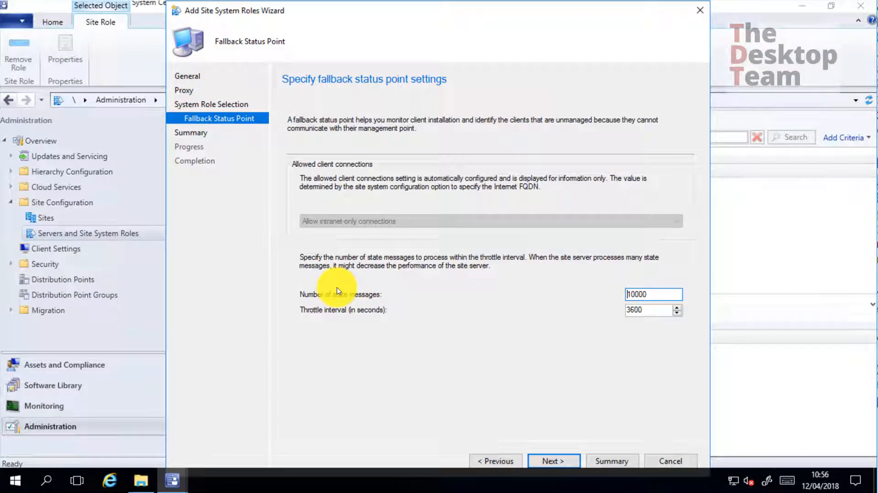
- Accept the fallback status point settings, install the role on the server, review the completion details, and close the wizard
{"action": "left_click", "coordinate": [556, 461]}
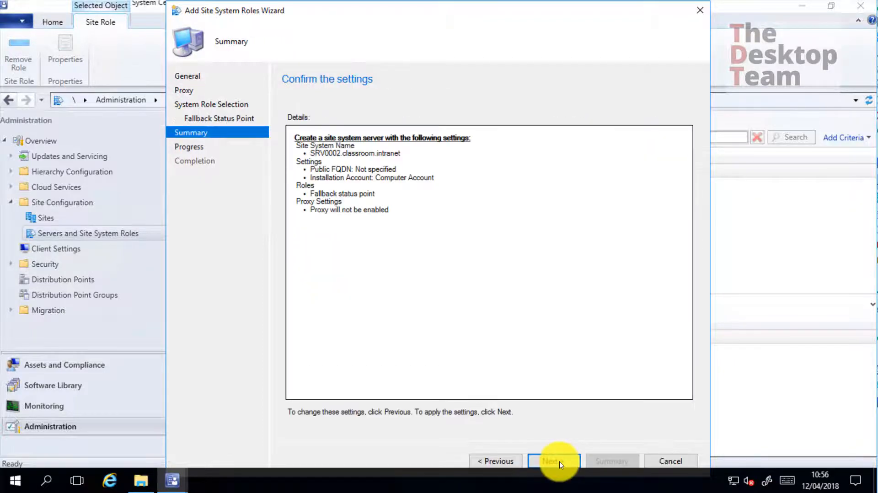
{"action": "left_click", "coordinate": [559, 462]}
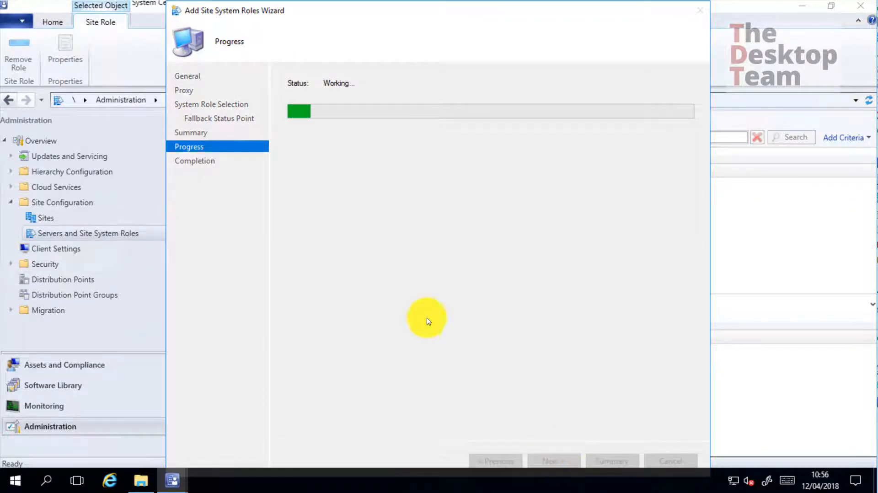
{"action": "left_click_drag", "start_coordinate": [306, 144], "coordinate": [452, 275]}
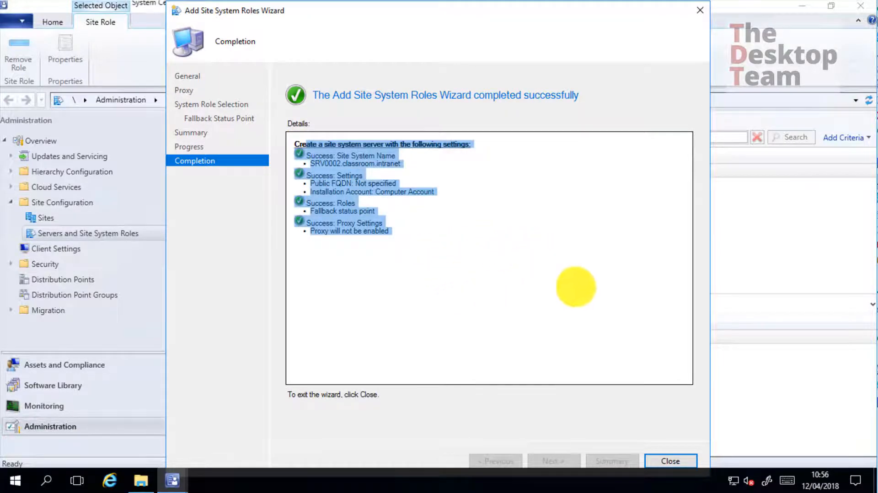
{"action": "left_click", "coordinate": [666, 461]}
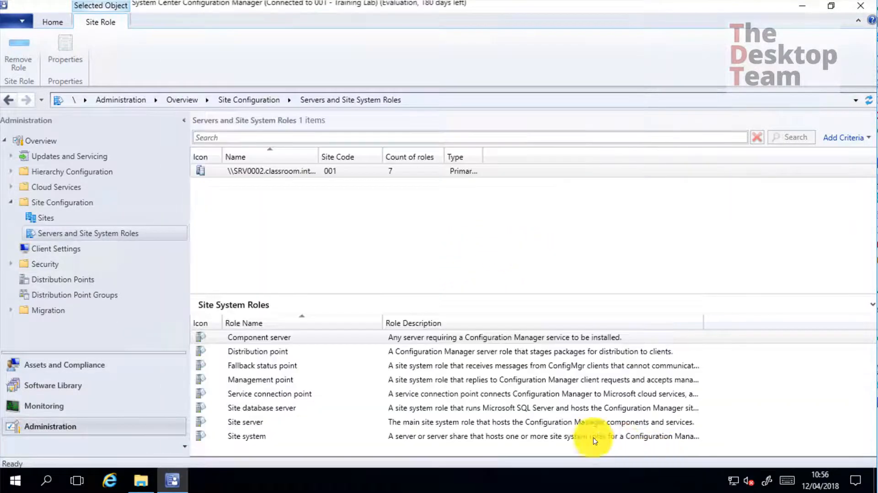
- Switch to the ConfigMgr Logs folder in File Explorer, refresh it, and locate the fspMSI log
{"action": "left_click", "coordinate": [141, 481]}
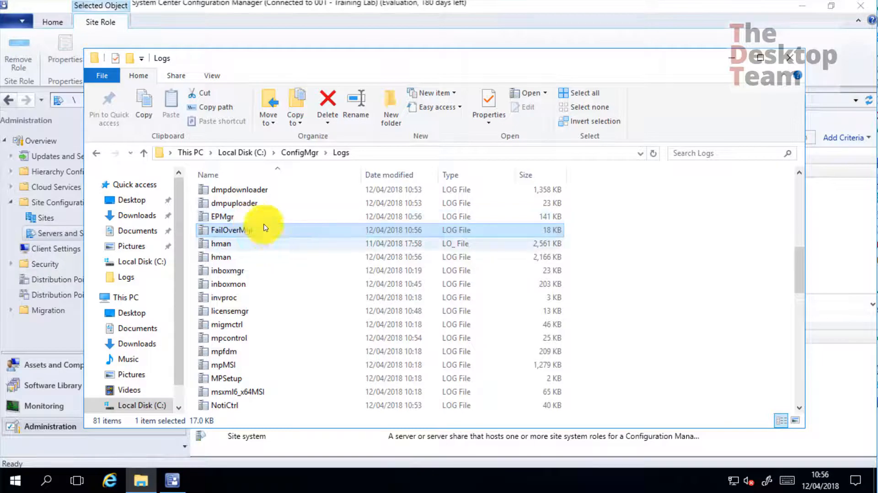
{"action": "left_click", "coordinate": [653, 153]}
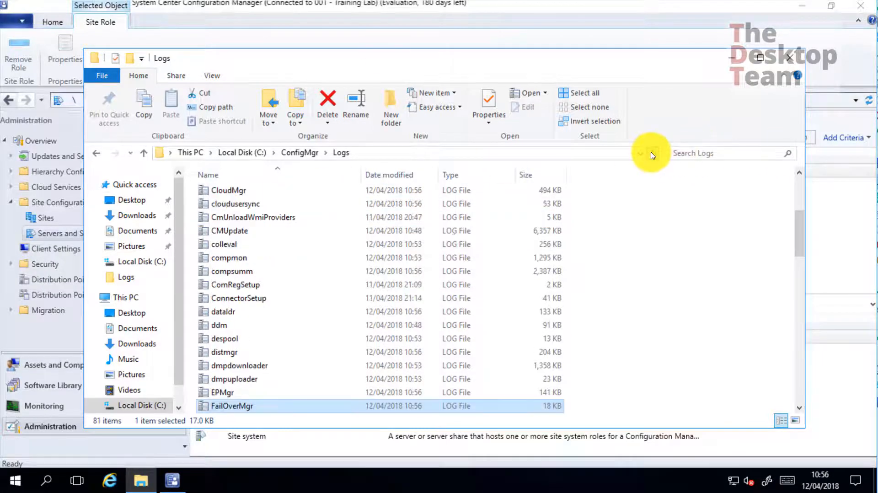
{"action": "scroll", "coordinate": [285, 350], "scroll_direction": "down", "scroll_amount": 2}
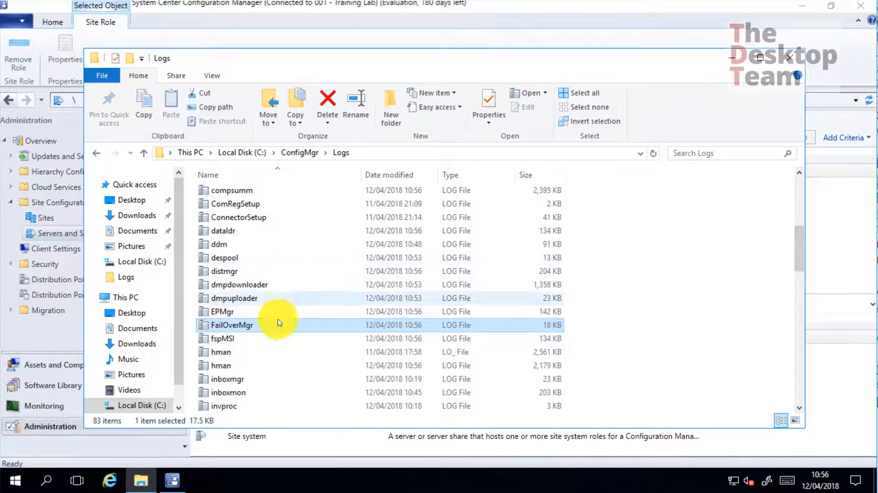
{"action": "left_click", "coordinate": [225, 338]}
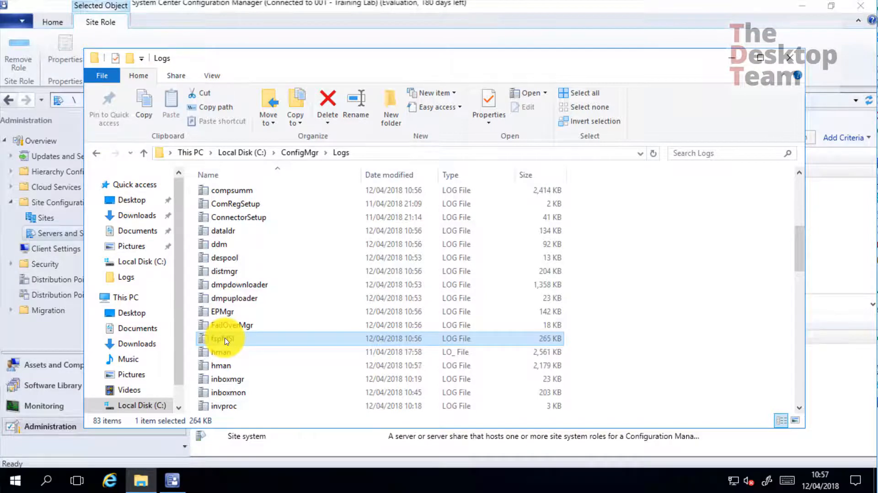
- Open the SMSFSPSetup log, check the fsp.msi return code line, then close the log and minimize File Explorer
{"action": "type", "text": "smsf"}
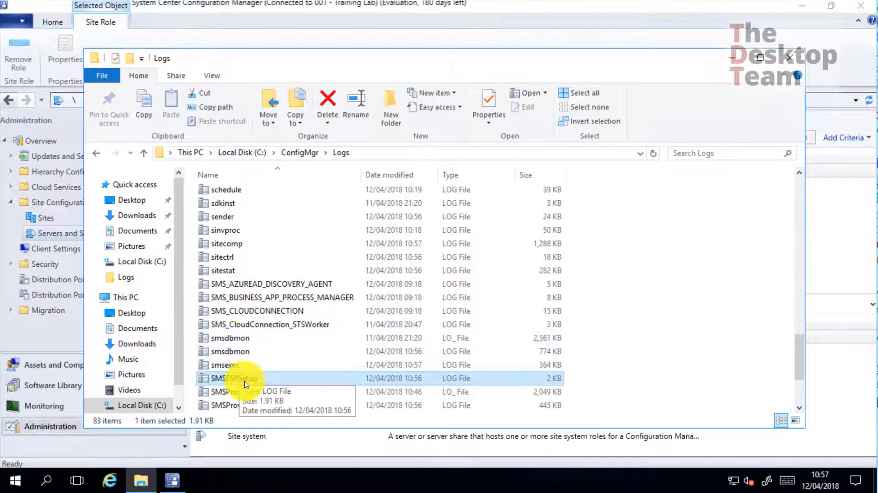
{"action": "double_click", "coordinate": [245, 378]}
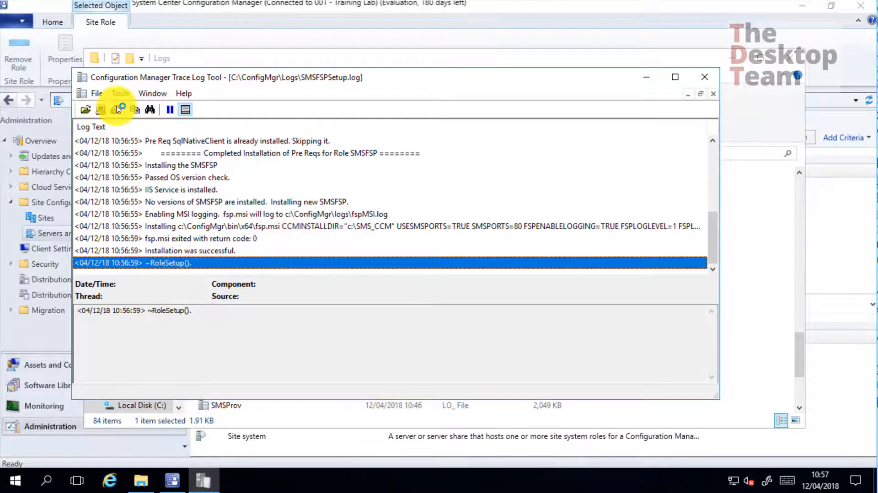
{"action": "left_click", "coordinate": [253, 239]}
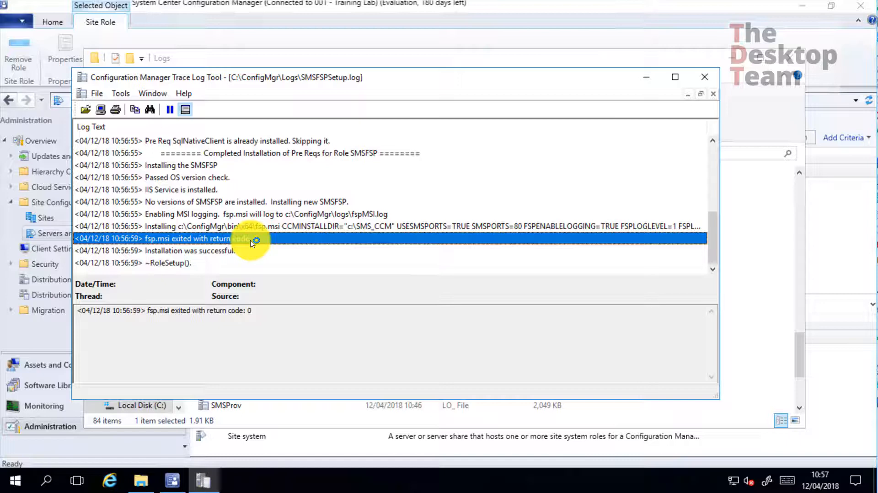
{"action": "left_click", "coordinate": [704, 76]}
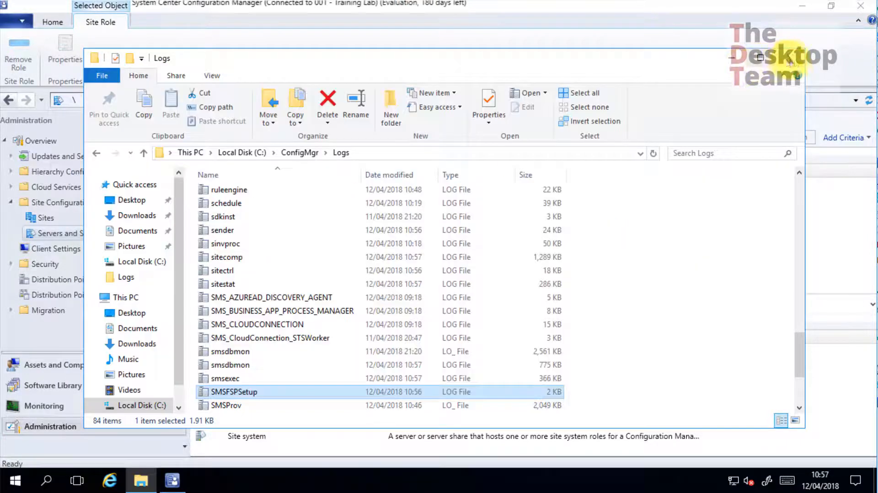
{"action": "left_click", "coordinate": [732, 58]}
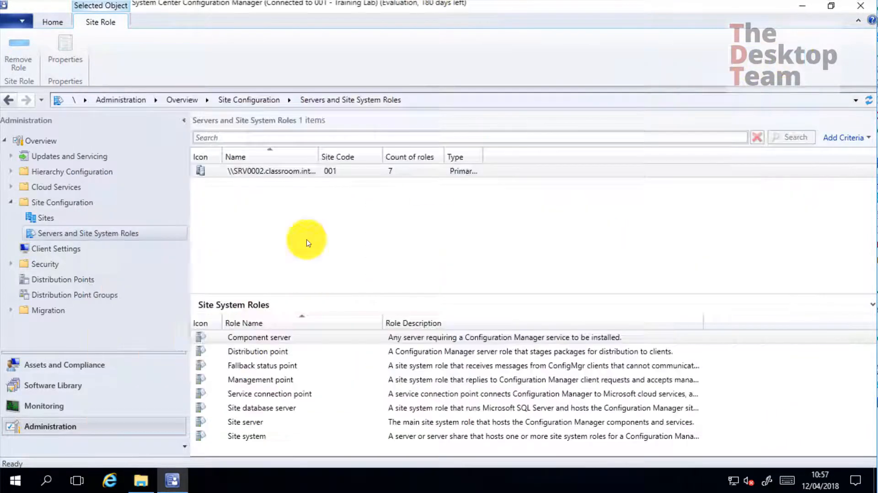
- Go to Component Status under System Status in the Monitoring workspace and filter the components by "fall"
{"action": "left_click", "coordinate": [36, 405]}
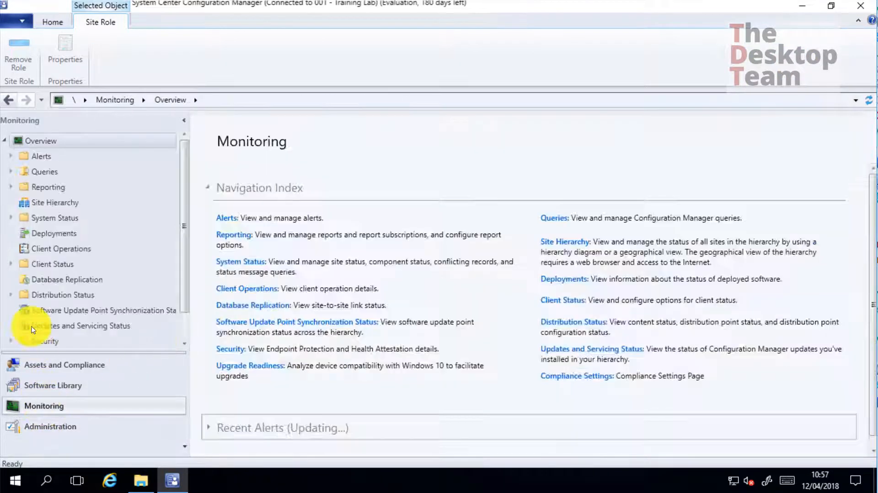
{"action": "left_click", "coordinate": [11, 218]}
{"action": "left_click", "coordinate": [62, 254]}
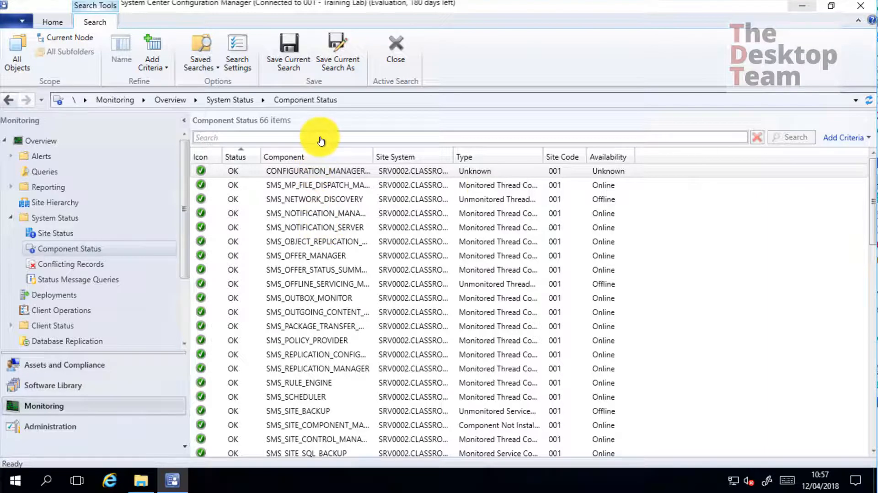
{"action": "type", "text": "fall"}
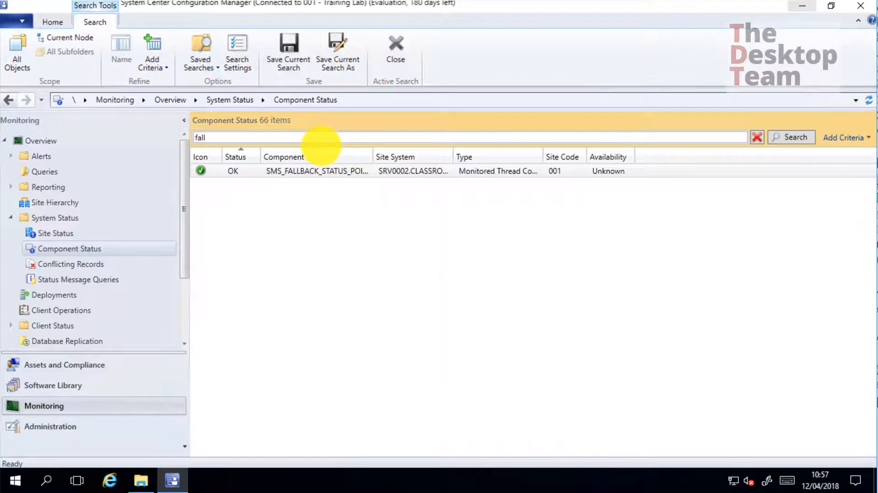
- Show all status messages since 1 day ago for the fallback status point component
{"action": "left_click", "coordinate": [290, 172]}
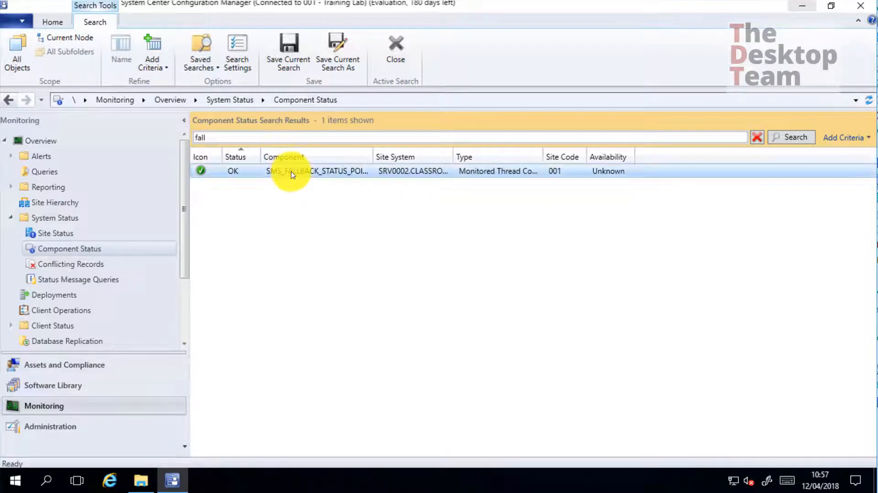
{"action": "right_click", "coordinate": [298, 175]}
{"action": "mouse_move", "coordinate": [339, 182]}
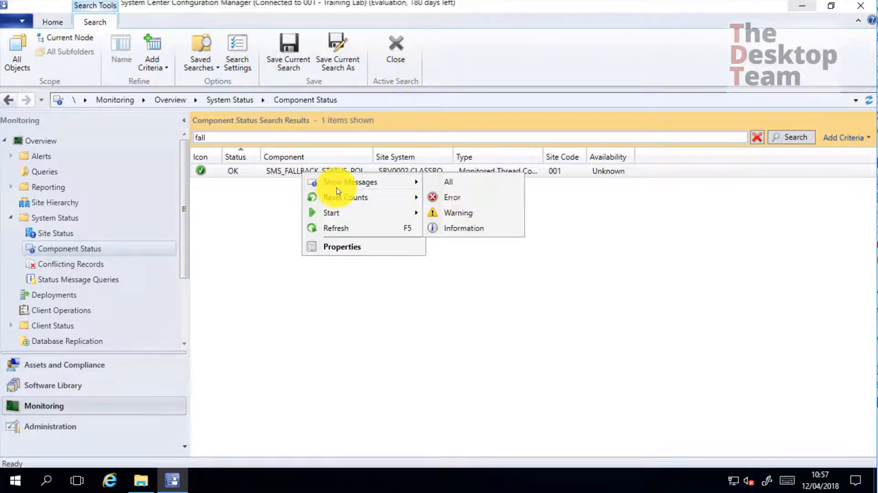
{"action": "left_click", "coordinate": [462, 183]}
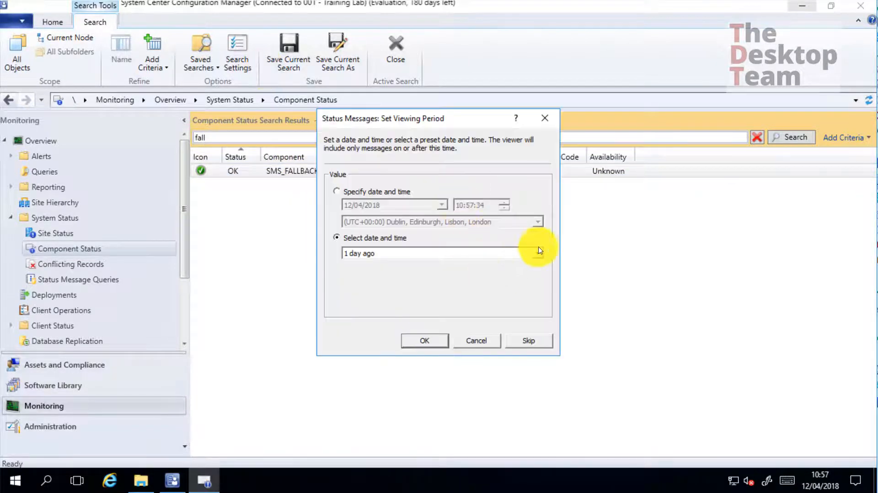
{"action": "left_click", "coordinate": [420, 342]}
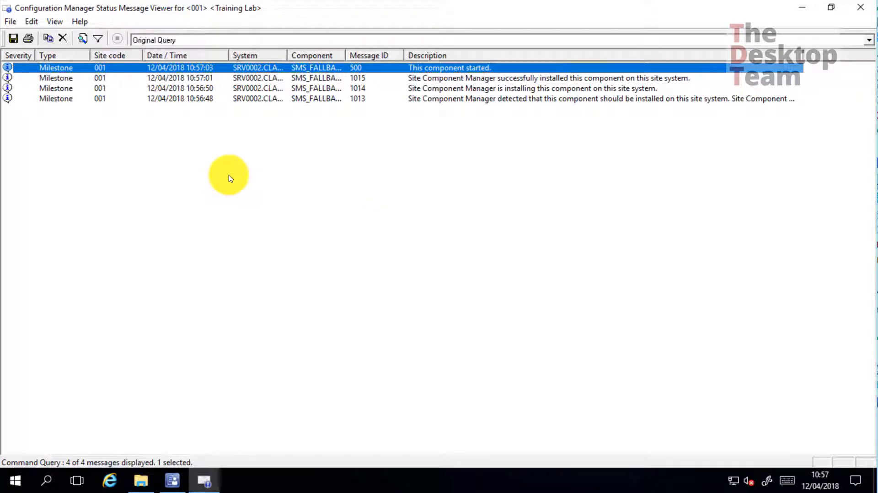
- Review the fallback status point component's messages from oldest to newest, and close the message viewer
{"action": "left_click", "coordinate": [396, 99]}
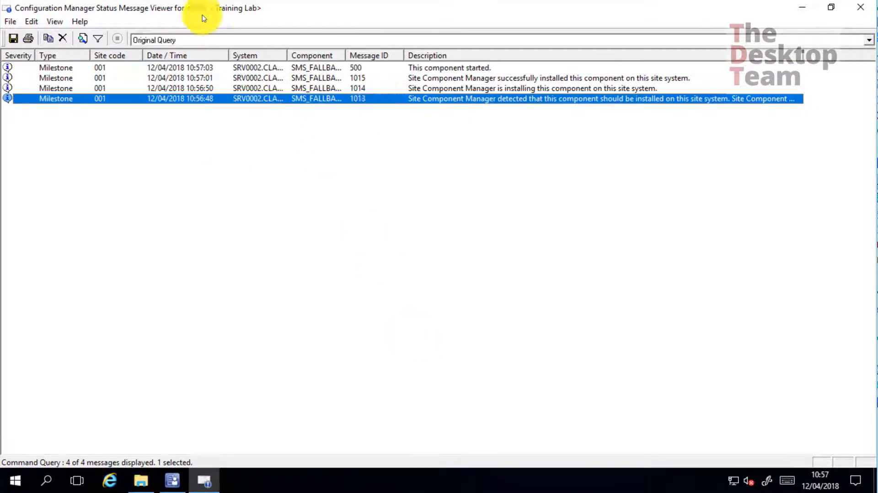
{"action": "left_click", "coordinate": [377, 88]}
{"action": "left_click", "coordinate": [380, 81]}
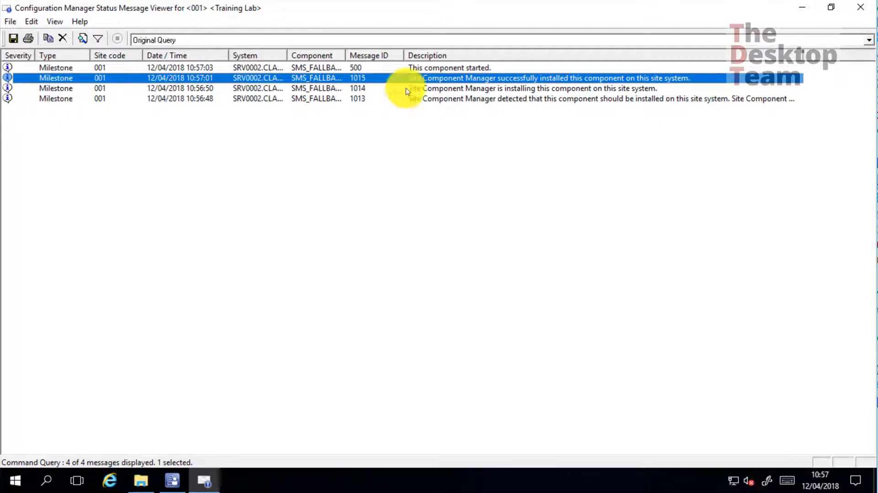
{"action": "left_click", "coordinate": [418, 67]}
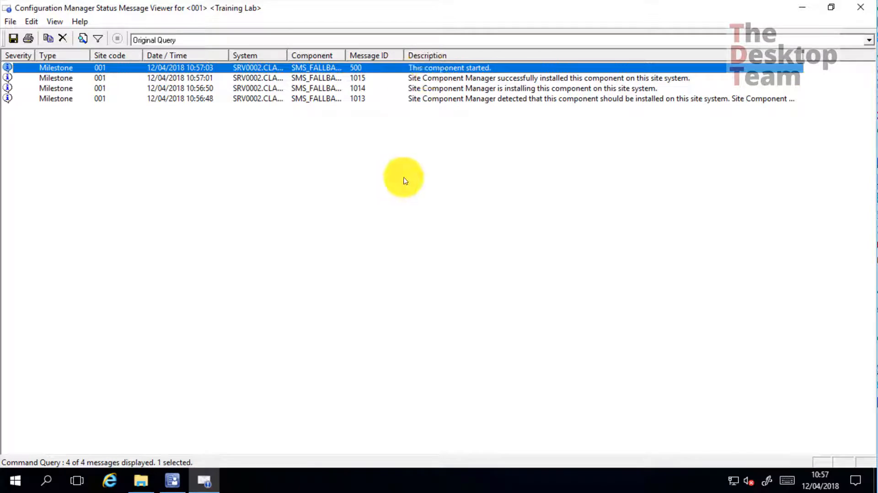
{"action": "left_click", "coordinate": [861, 8]}
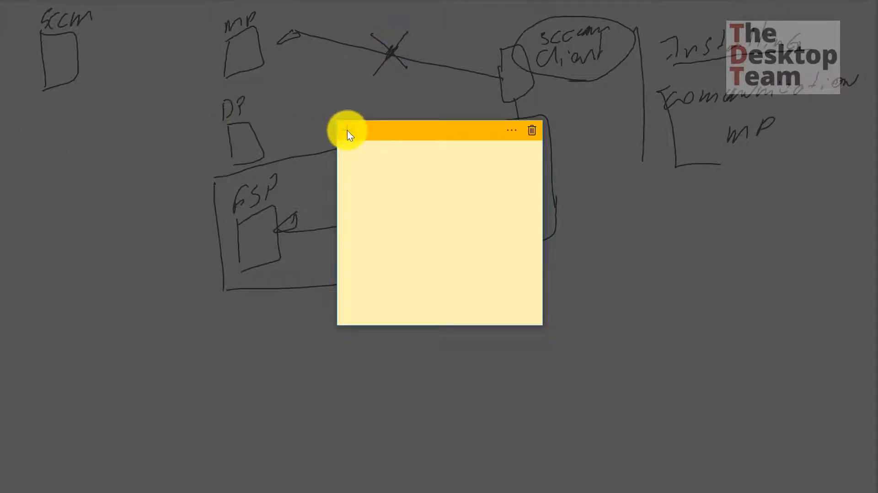
{"action": "left_click", "coordinate": [347, 130]}
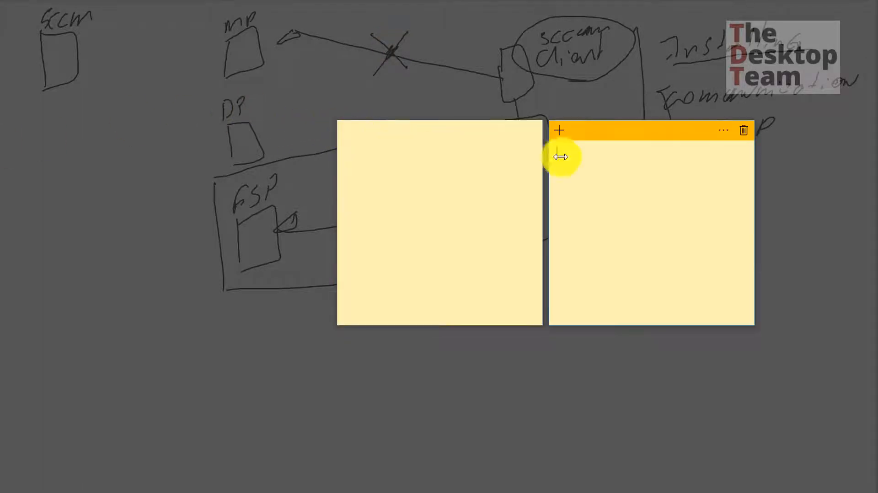
{"action": "left_click", "coordinate": [749, 135]}
{"action": "left_click", "coordinate": [534, 134]}
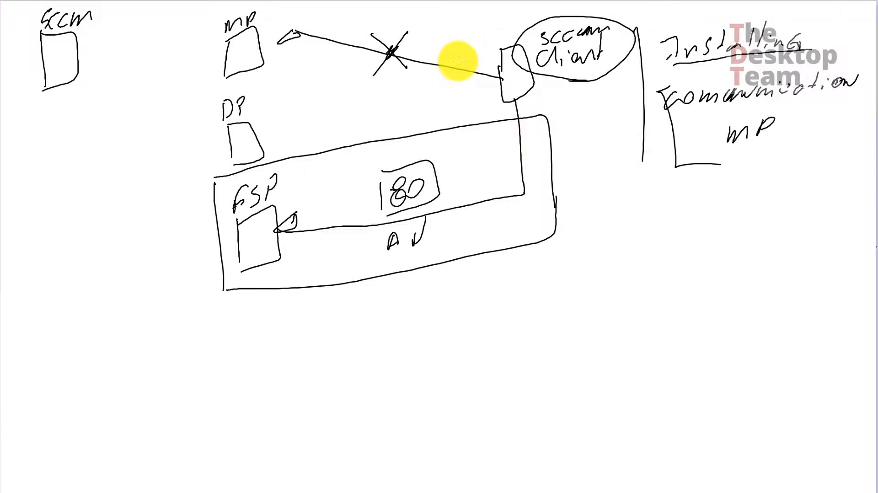
- Circle the MP and DP servers in the whiteboard diagram
{"action": "mouse_move", "coordinate": [290, 51]}
{"action": "left_mouse_down"}
{"action": "mouse_move", "coordinate": [269, 53]}
{"action": "mouse_move", "coordinate": [249, 92]}
{"action": "mouse_move", "coordinate": [205, 98]}
{"action": "left_mouse_up"}
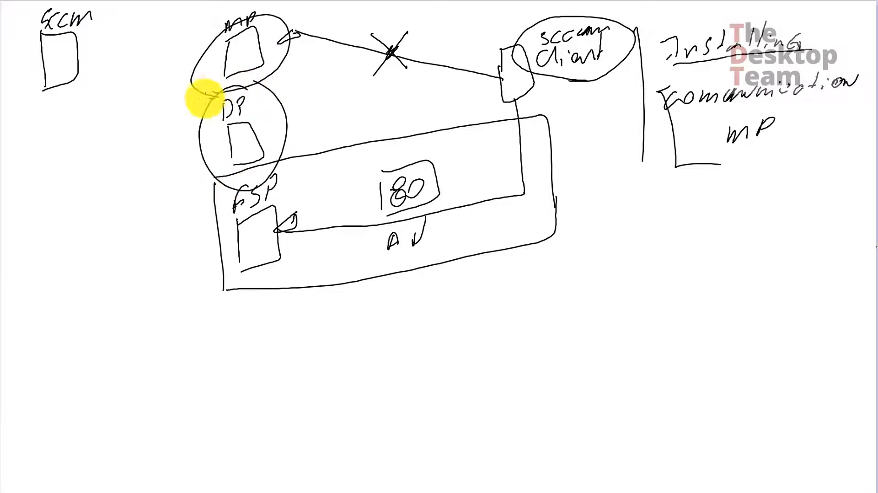
- Circle the FSP server in the whiteboard diagram and draw a tall server box labelled "Reporting" below it
{"action": "mouse_move", "coordinate": [265, 169]}
{"action": "left_mouse_down"}
{"action": "mouse_move", "coordinate": [209, 276]}
{"action": "mouse_move", "coordinate": [231, 171]}
{"action": "left_mouse_up"}
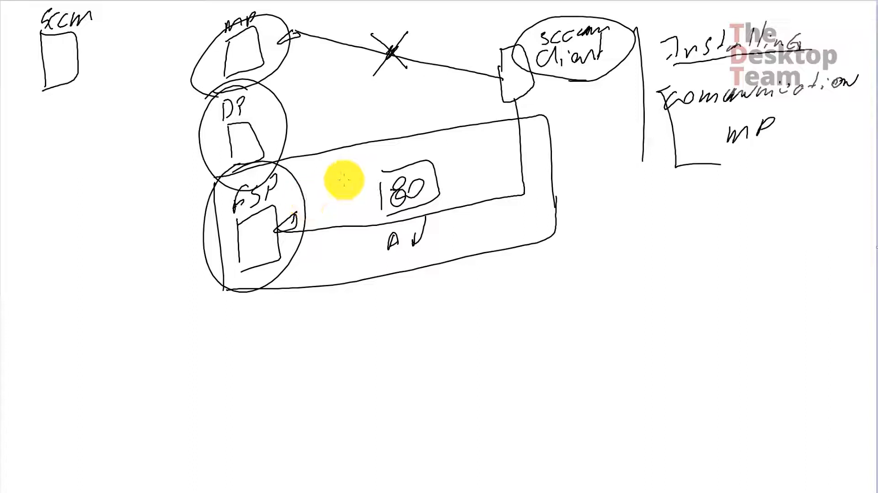
{"action": "mouse_move", "coordinate": [235, 335]}
{"action": "left_mouse_down"}
{"action": "mouse_move", "coordinate": [273, 446]}
{"action": "mouse_move", "coordinate": [257, 317]}
{"action": "mouse_move", "coordinate": [236, 336]}
{"action": "left_mouse_up"}
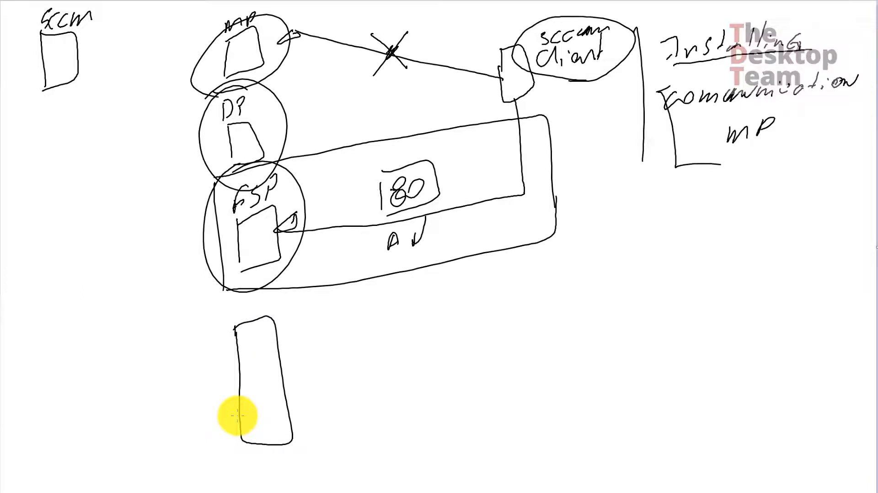
{"action": "mouse_move", "coordinate": [236, 308]}
{"action": "left_mouse_down"}
{"action": "mouse_move", "coordinate": [237, 319]}
{"action": "mouse_move", "coordinate": [284, 299]}
{"action": "mouse_move", "coordinate": [294, 313]}
{"action": "mouse_move", "coordinate": [323, 305]}
{"action": "mouse_move", "coordinate": [316, 310]}
{"action": "left_mouse_up"}
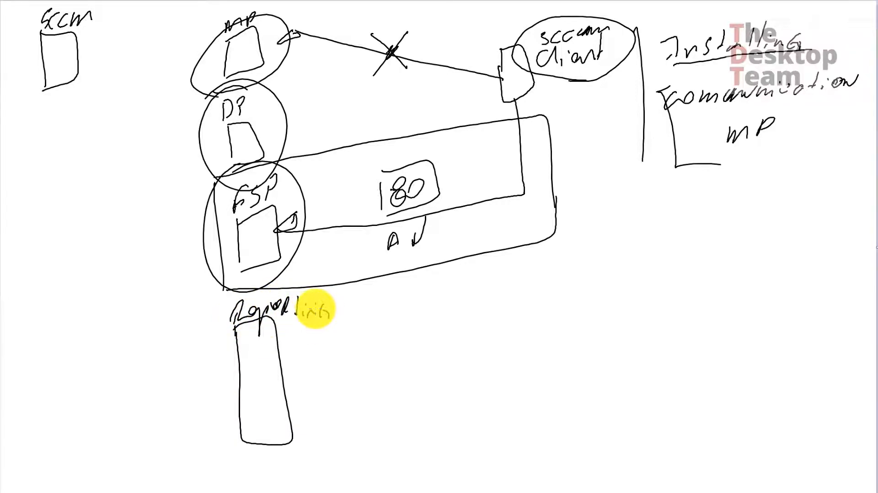
- Draw a box labelled "SCCM" beside the Reporting server, caption it underneath, and connect it to the Reporting server with a line
{"action": "mouse_move", "coordinate": [46, 357]}
{"action": "left_mouse_down"}
{"action": "mouse_move", "coordinate": [103, 349]}
{"action": "mouse_move", "coordinate": [39, 350]}
{"action": "left_mouse_up"}
{"action": "mouse_move", "coordinate": [59, 319]}
{"action": "left_mouse_down"}
{"action": "mouse_move", "coordinate": [72, 327]}
{"action": "mouse_move", "coordinate": [97, 320]}
{"action": "left_mouse_up"}
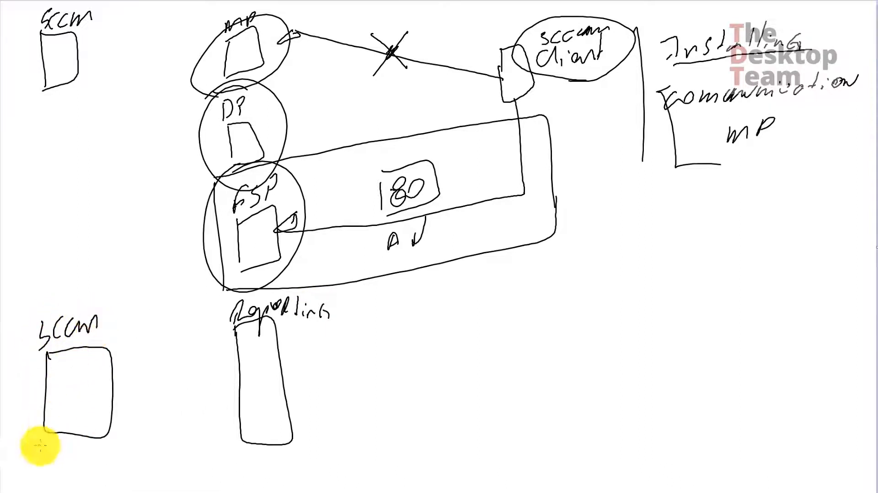
{"action": "left_click_drag", "start_coordinate": [49, 458], "coordinate": [102, 457]}
{"action": "mouse_move", "coordinate": [101, 392]}
{"action": "left_mouse_down"}
{"action": "mouse_move", "coordinate": [238, 373]}
{"action": "mouse_move", "coordinate": [245, 381]}
{"action": "left_mouse_up"}
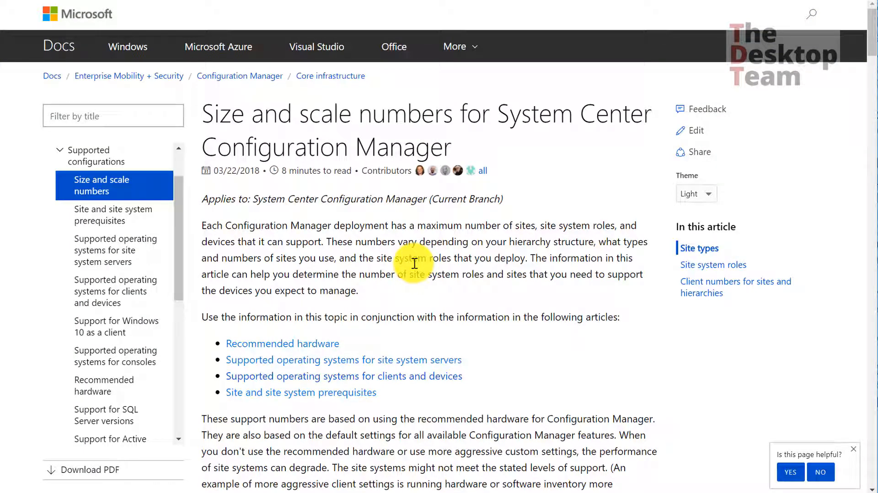
- Switch to the "Size and scale numbers" article, search it for "fallback", and highlight the fallback status point's supported client number
{"action": "key", "text": "ctrl+f"}
{"action": "type", "text": "fallba"}
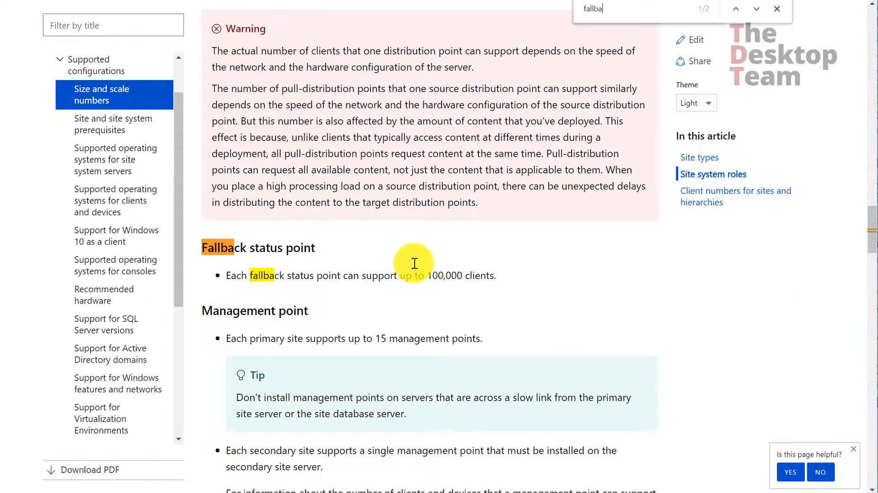
{"action": "type", "text": "ck"}
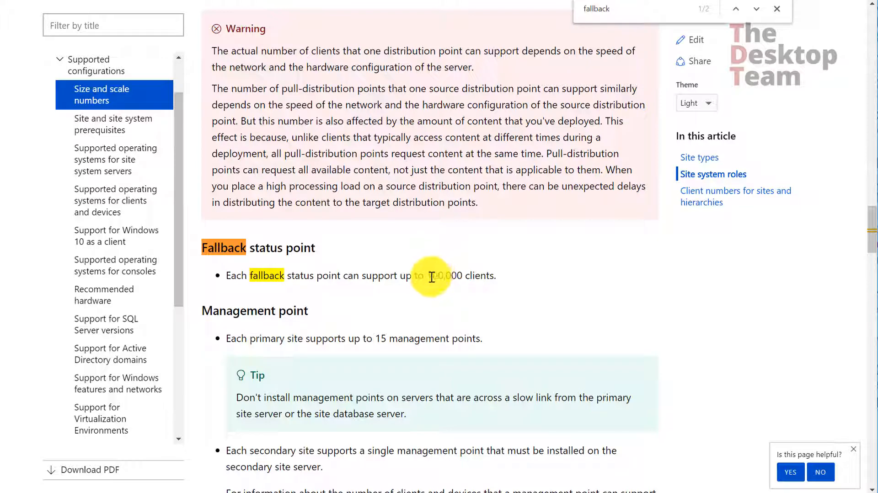
{"action": "left_click_drag", "start_coordinate": [428, 274], "coordinate": [485, 270]}
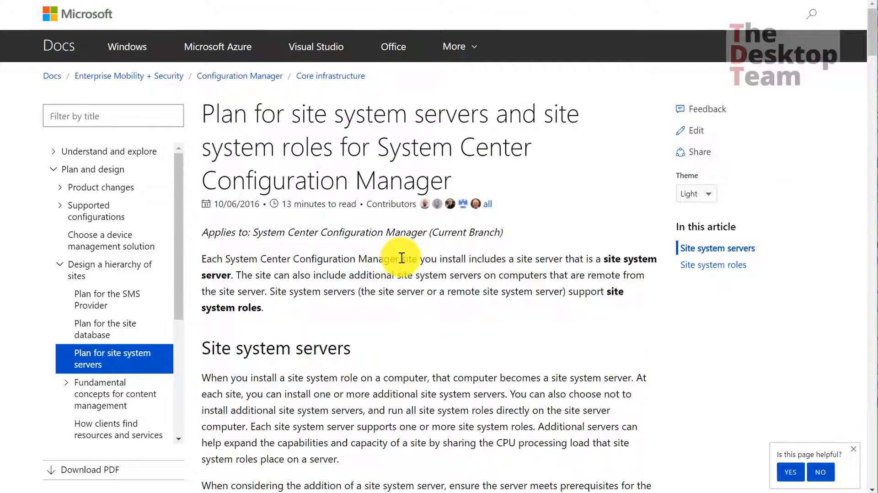
- Search the "Plan for site system servers" article for "fallback" and highlight the fallback status point's role description
{"action": "key", "text": "ctrl+f"}
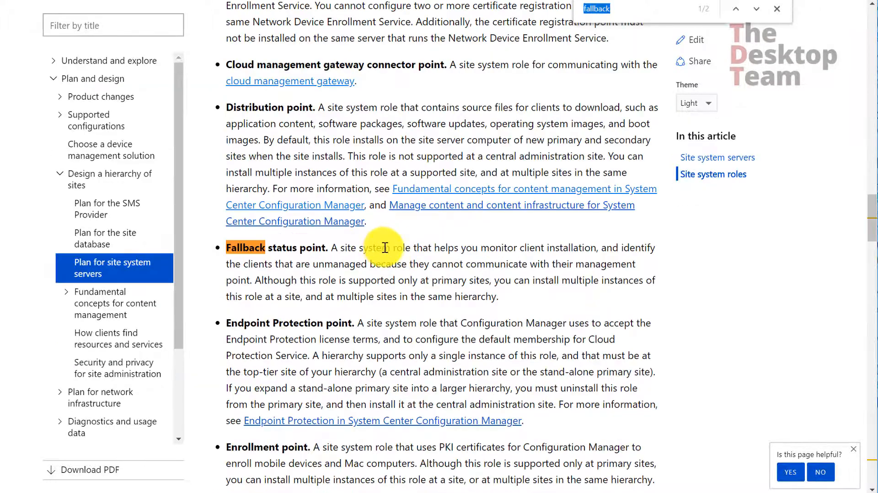
{"action": "left_click_drag", "start_coordinate": [423, 247], "coordinate": [497, 277]}
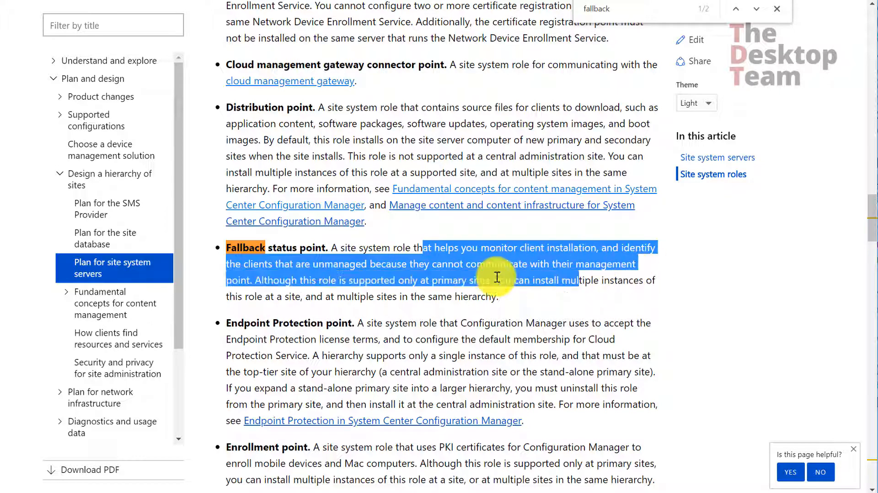
{"action": "left_click", "coordinate": [373, 289]}
- Switch to the "Site and site system prerequisites" article, search for "fallback", and highlight the fallback status point's IIS 6 additions
{"action": "left_click", "coordinate": [361, 0]}
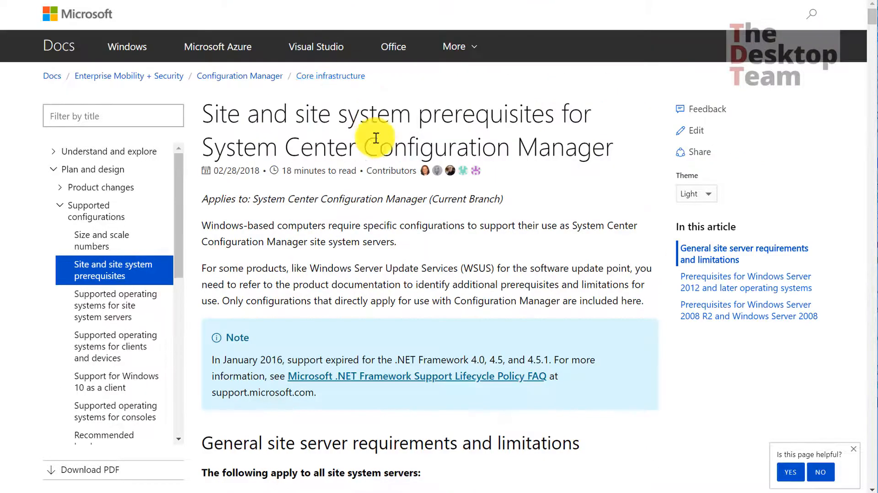
{"action": "key", "text": "ctrl+f"}
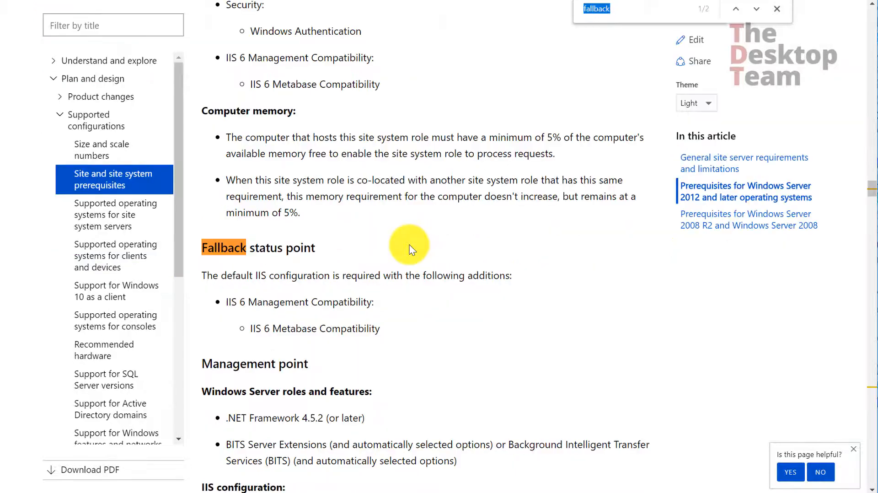
{"action": "left_click_drag", "start_coordinate": [225, 303], "coordinate": [394, 316]}
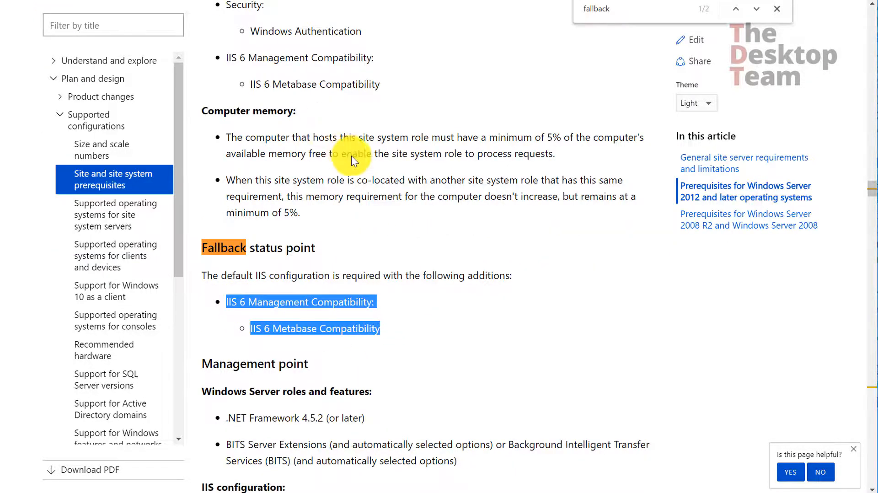
- Search the Ports article for "fallback" and highlight the HTTP port used from the client to the fallback status point
{"action": "key", "text": "ctrl+Tab"}
{"action": "key", "text": "ctrl+f"}
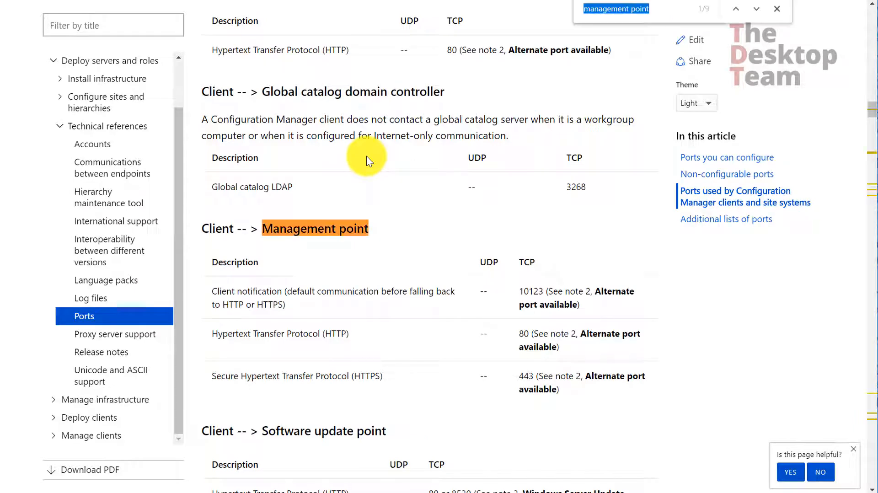
{"action": "type", "text": "fallback"}
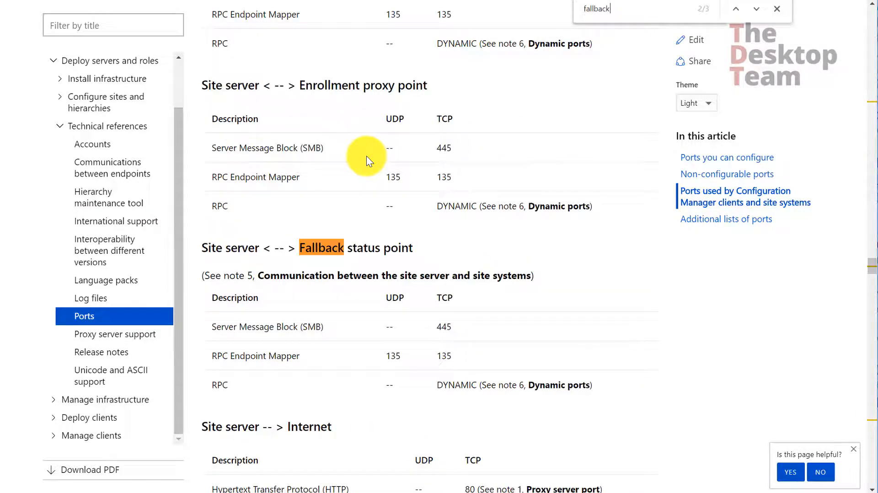
{"action": "key", "text": "Return"}
{"action": "key", "text": "Return"}
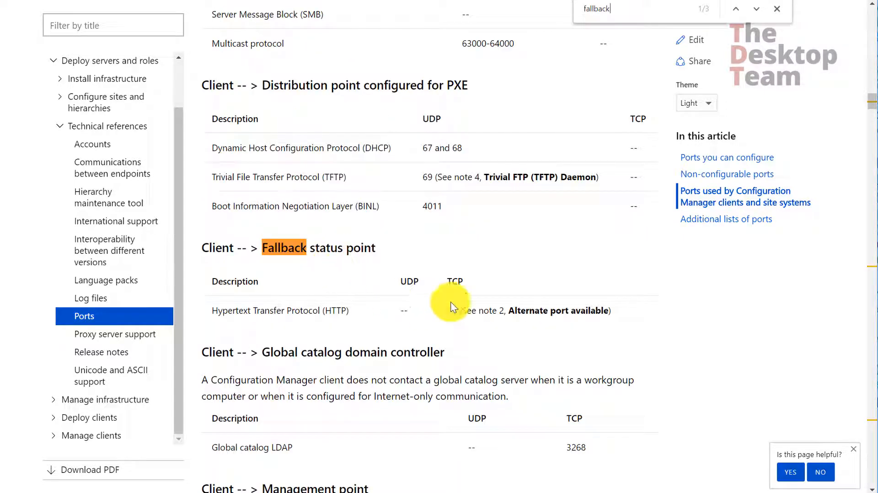
{"action": "left_click_drag", "start_coordinate": [446, 310], "coordinate": [533, 310]}
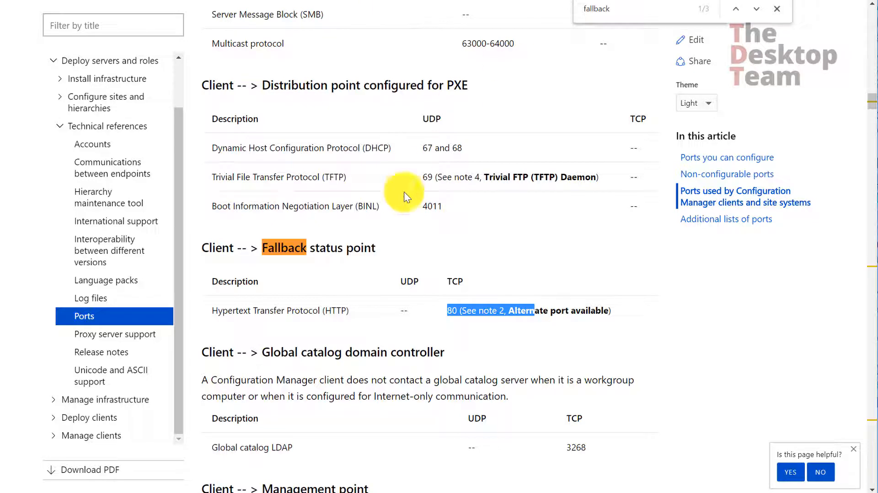
{"action": "left_click", "coordinate": [409, 206]}
- Search the Ports article for "reporting" and highlight the HTTP and HTTPS ports from the console to the Reporting Services point
{"action": "key", "text": "ctrl+f"}
{"action": "type", "text": "report"}
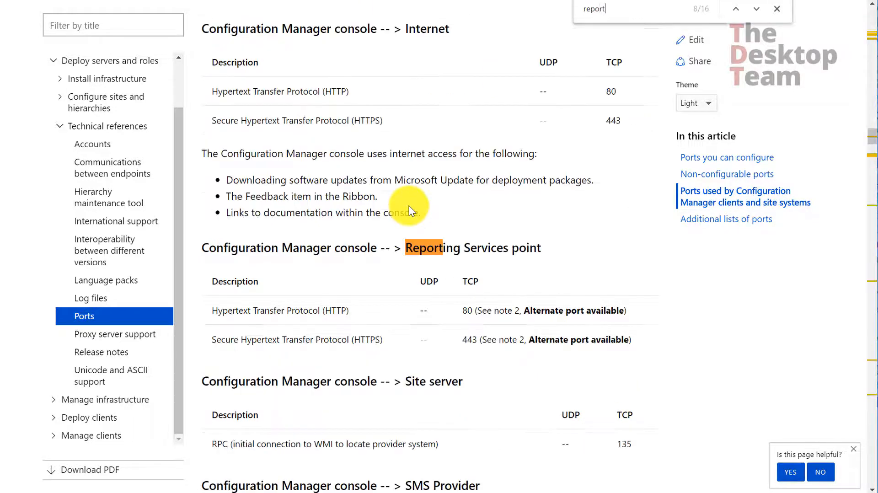
{"action": "type", "text": "ing"}
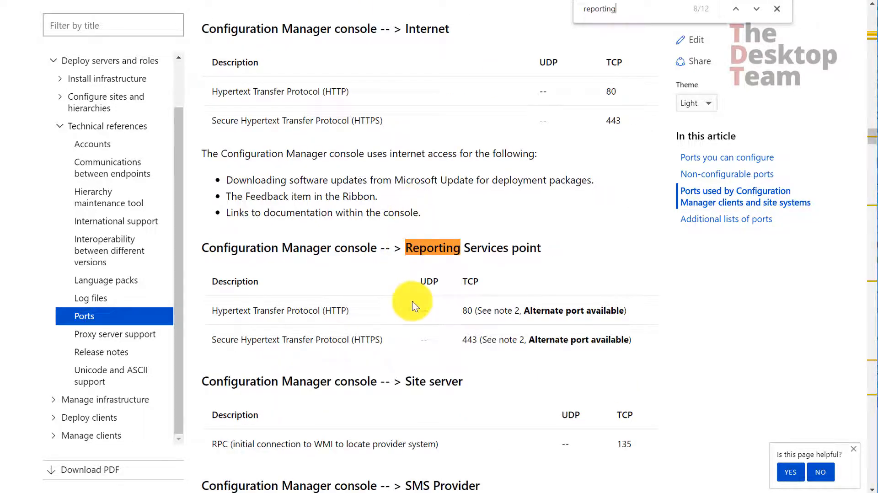
{"action": "left_click_drag", "start_coordinate": [460, 311], "coordinate": [485, 308]}
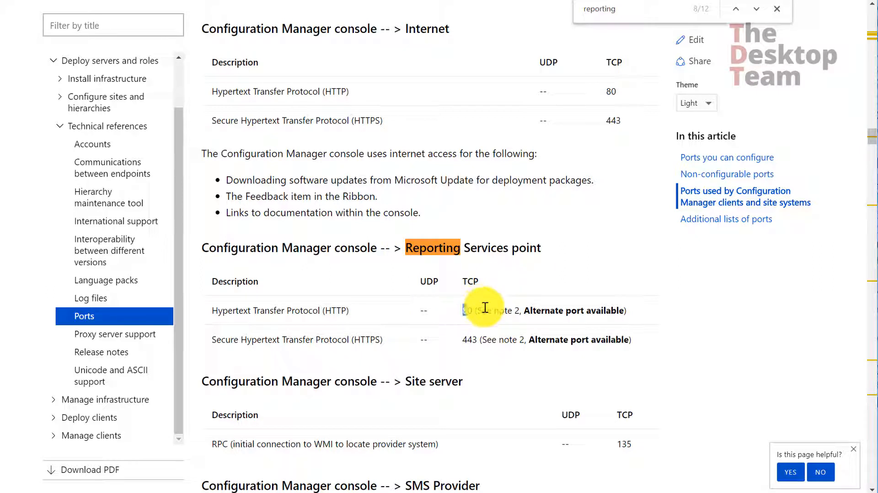
{"action": "left_click_drag", "start_coordinate": [462, 339], "coordinate": [492, 336]}
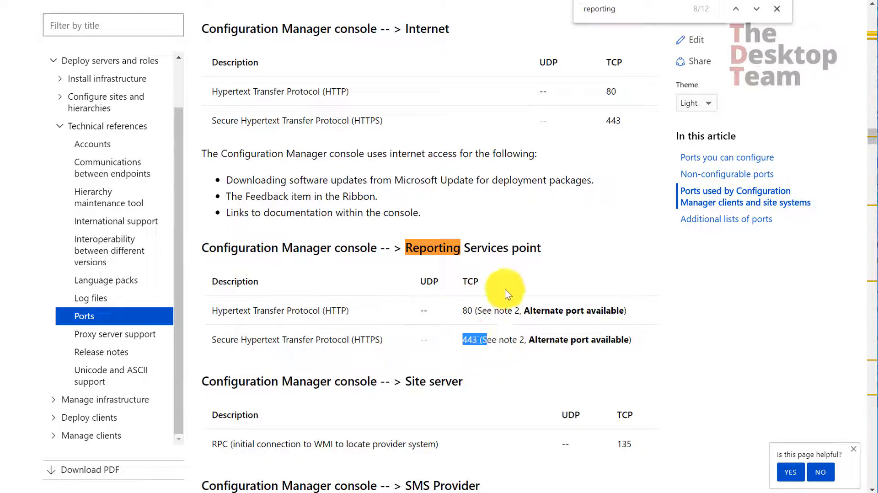
{"action": "left_click", "coordinate": [461, 310]}
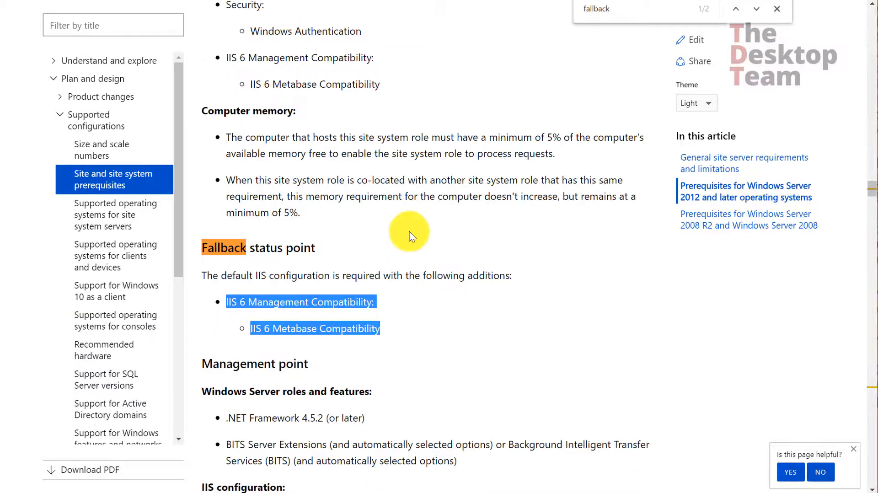
- Return to the site system prerequisites article, search for "reporting", and highlight the SQL Server Reporting Services requirement
{"action": "left_click", "coordinate": [410, 234]}
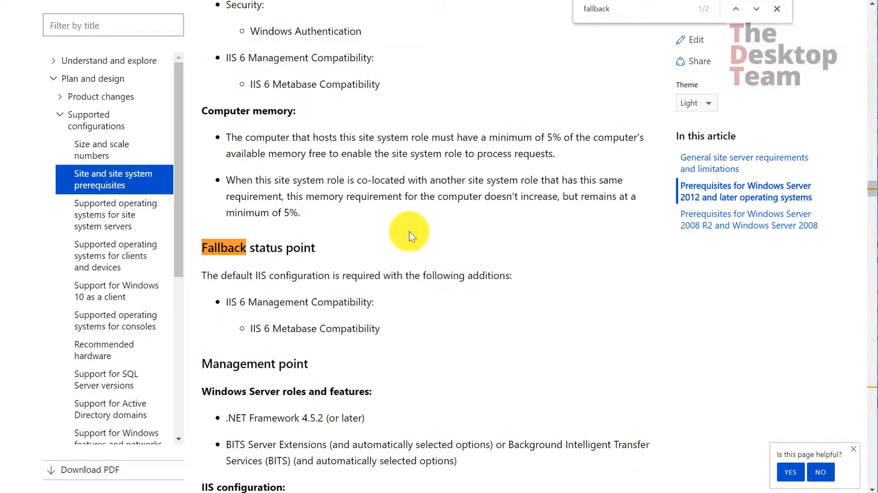
{"action": "key", "text": "ctrl+f"}
{"action": "type", "text": "reportin"}
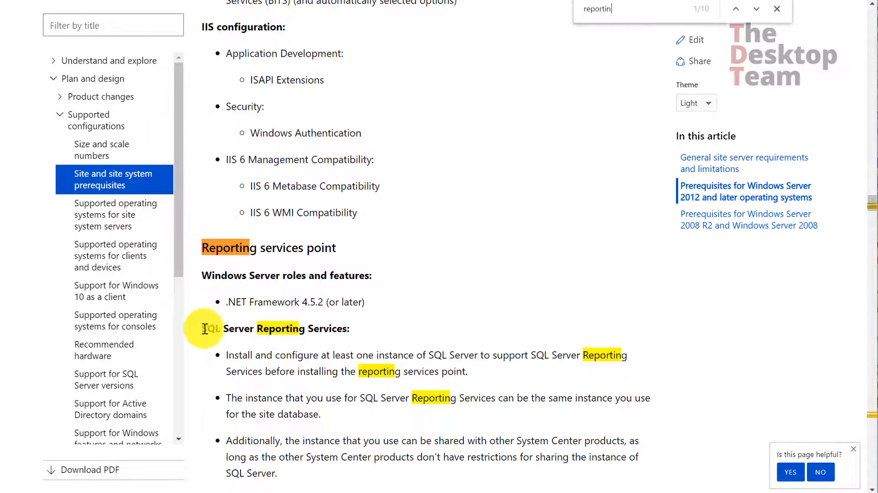
{"action": "left_click_drag", "start_coordinate": [202, 328], "coordinate": [343, 329]}
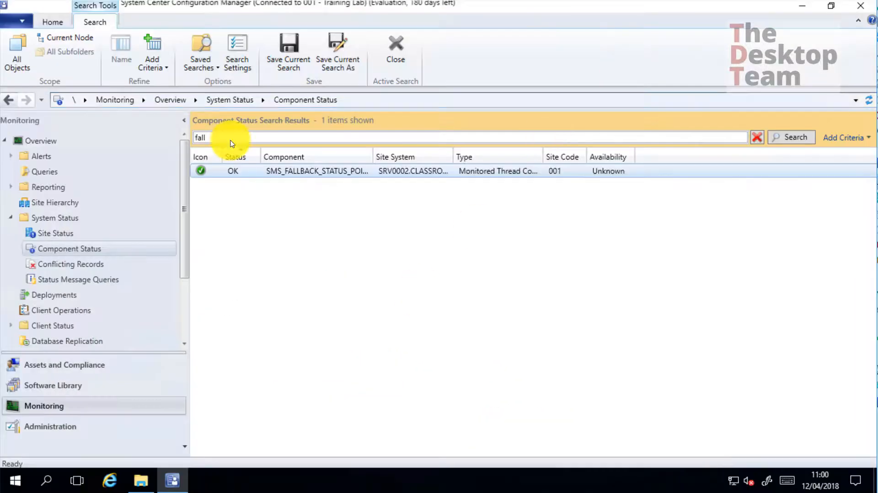
- Return to the Configuration Manager console and go to Servers and Site System Roles in the Administration workspace
{"action": "left_click", "coordinate": [69, 424]}
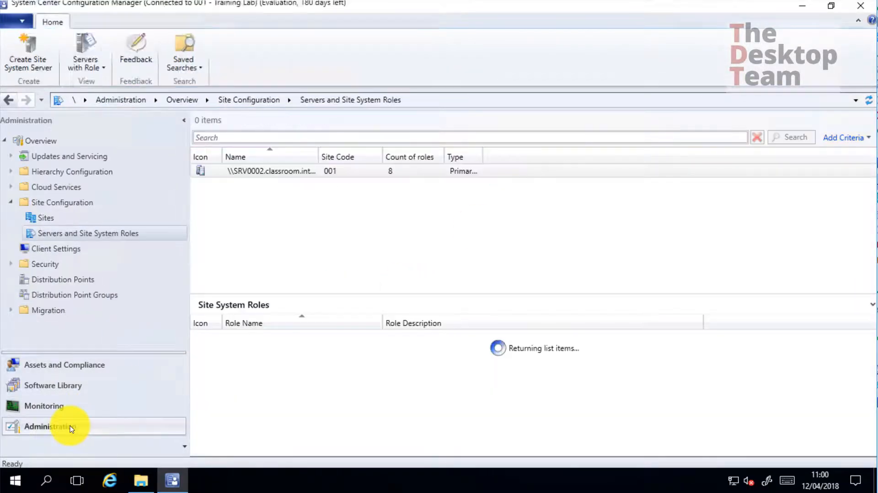
{"action": "right_click", "coordinate": [290, 171]}
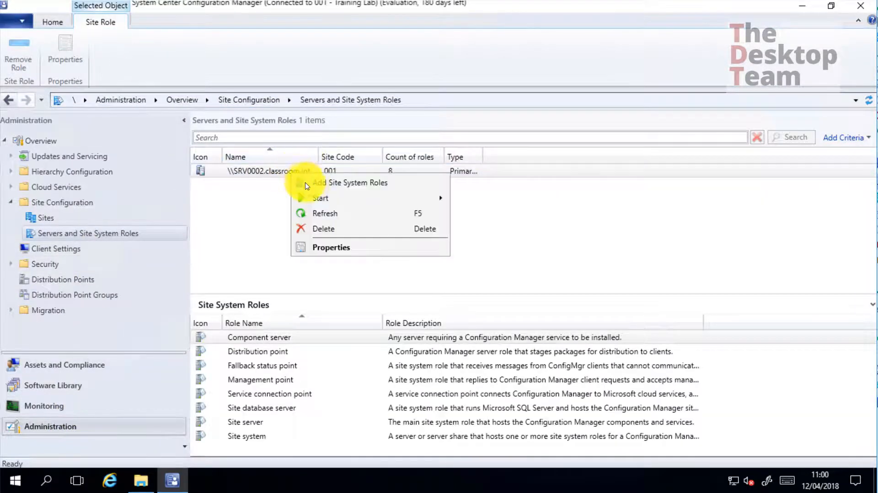
{"action": "left_click", "coordinate": [308, 185]}
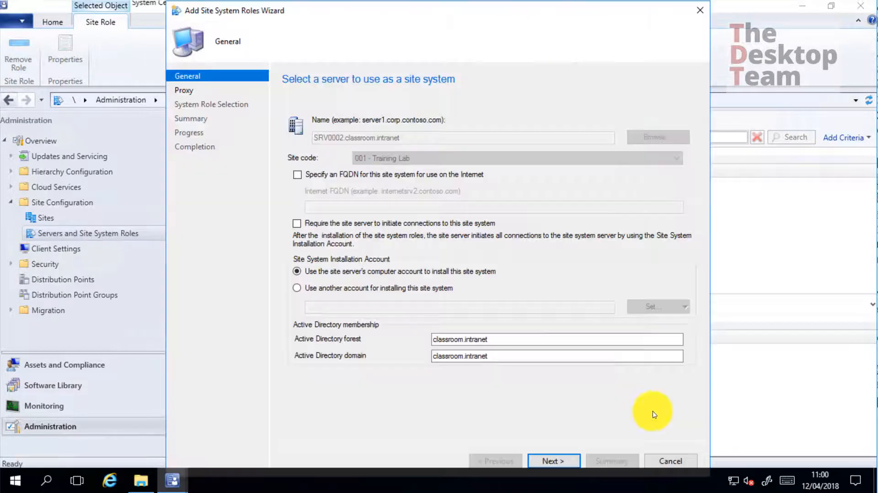
{"action": "left_click", "coordinate": [699, 13]}
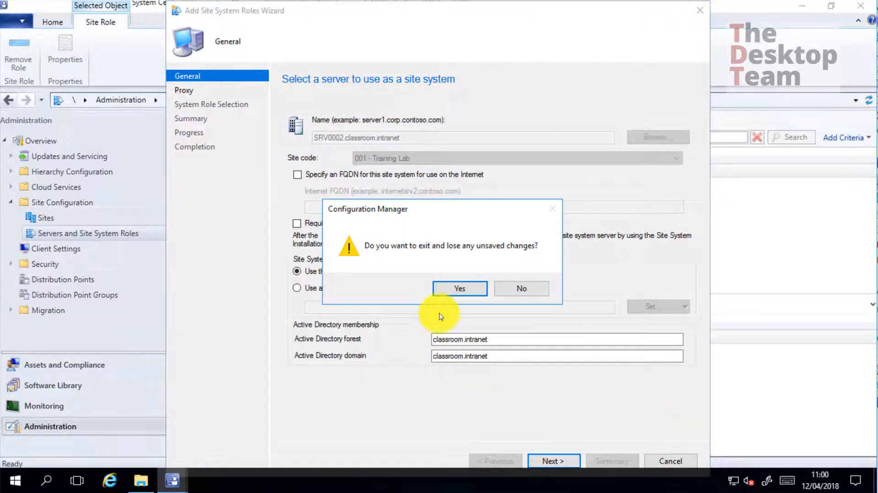
{"action": "key", "text": "Return"}
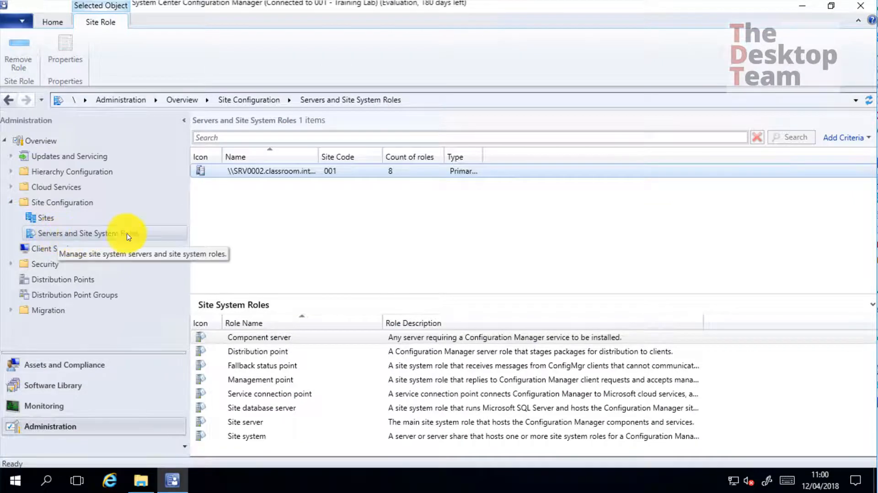
- Start adding site system roles to the SRV0002 server and advance to the role selection with the default general and proxy settings
{"action": "left_click", "coordinate": [235, 172]}
{"action": "right_click", "coordinate": [233, 172]}
{"action": "left_click", "coordinate": [256, 180]}
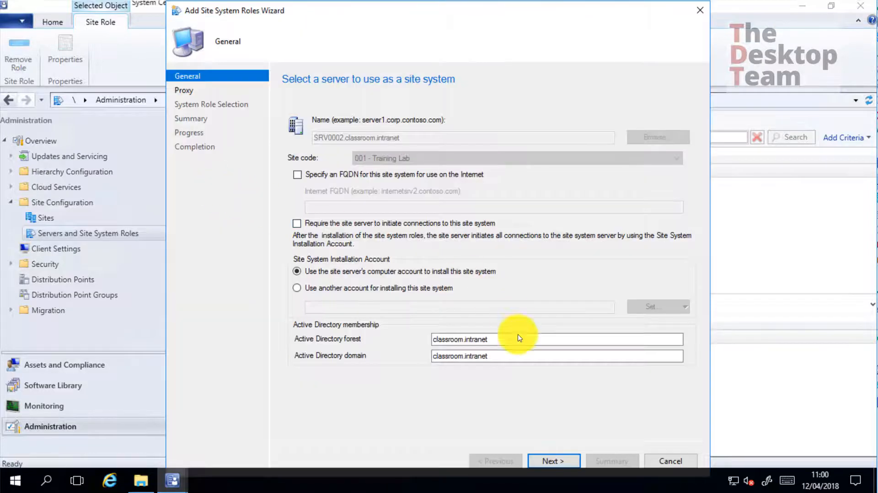
{"action": "left_click", "coordinate": [556, 461]}
{"action": "left_click", "coordinate": [565, 463]}
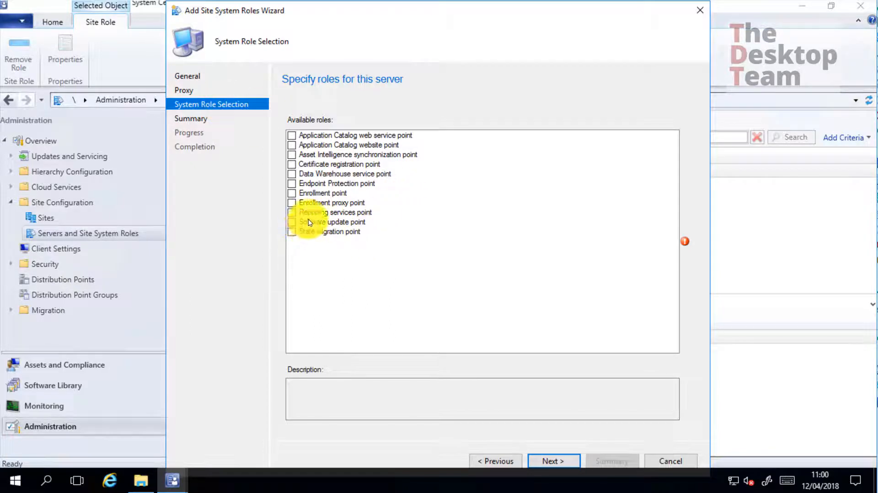
- Select the Reporting services point role and verify the connection to the CM_001 site database on SRV0002.classroom.intranet
{"action": "left_click", "coordinate": [292, 213]}
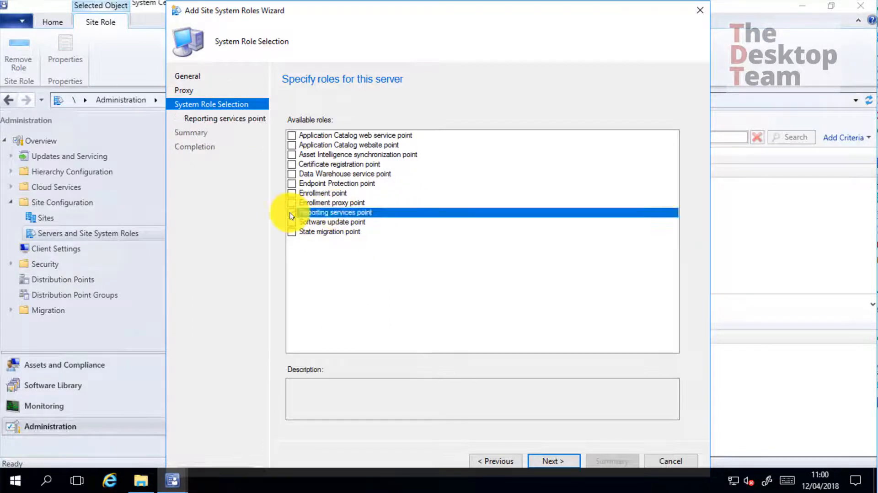
{"action": "left_click", "coordinate": [553, 461]}
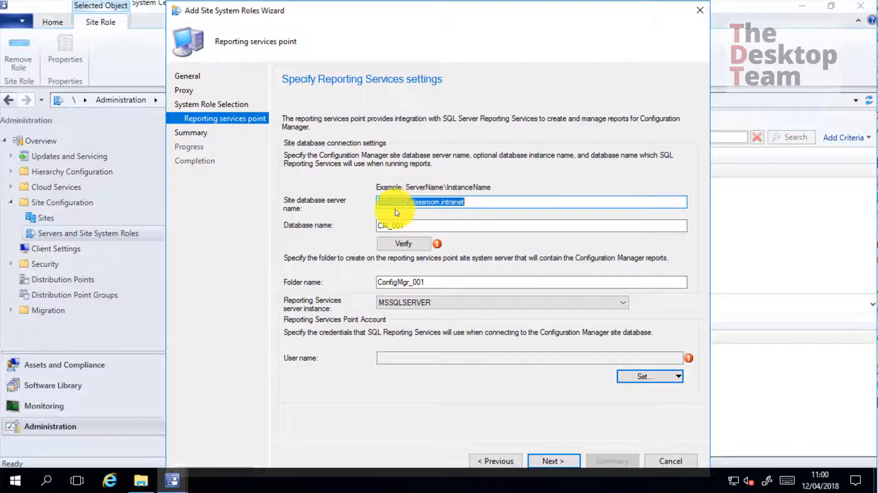
{"action": "double_click", "coordinate": [397, 225]}
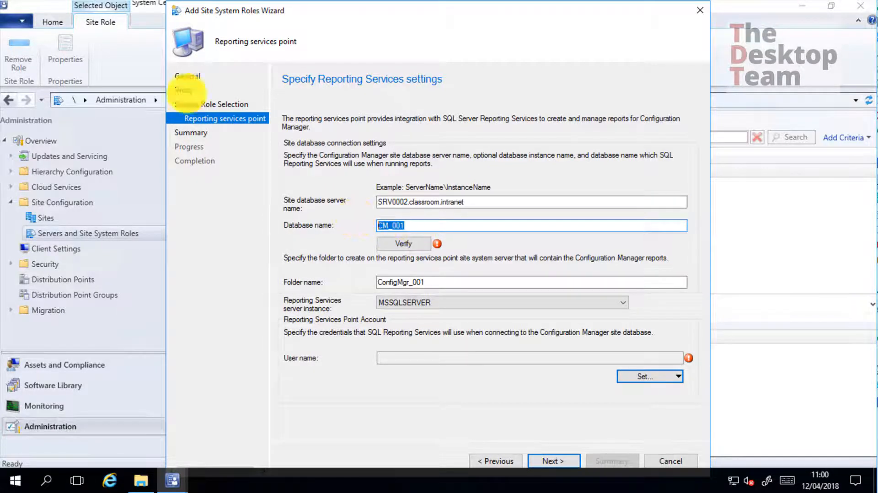
{"action": "left_click", "coordinate": [401, 245]}
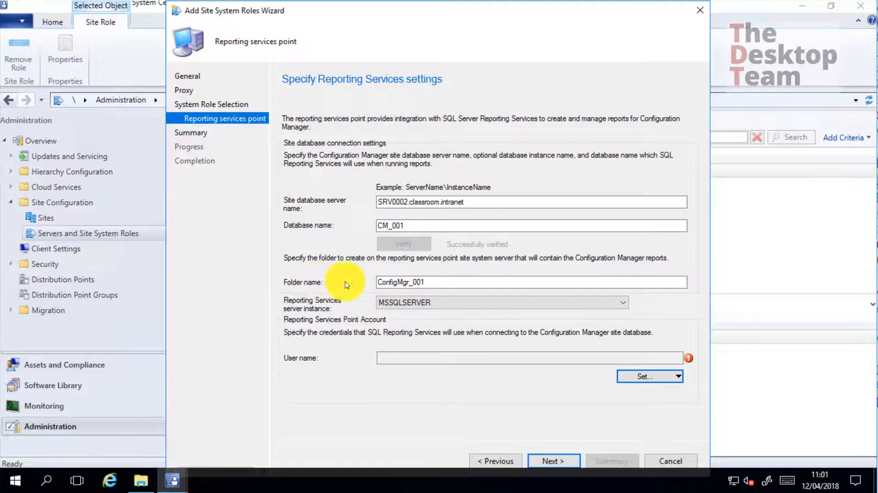
{"action": "left_click_drag", "start_coordinate": [386, 282], "coordinate": [487, 280]}
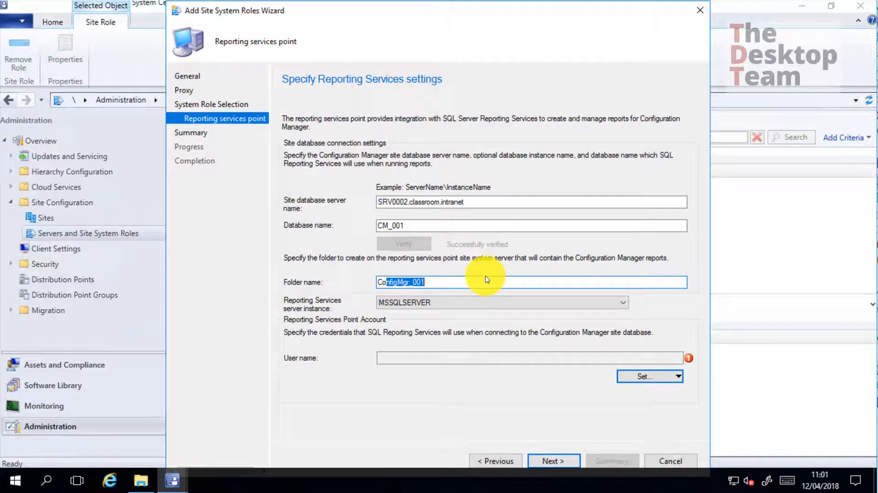
{"action": "right_click", "coordinate": [109, 480]}
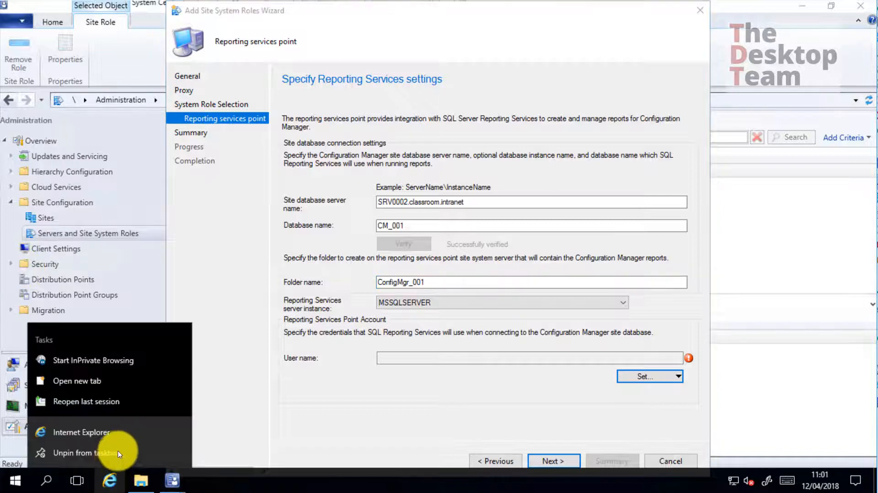
{"action": "right_click", "coordinate": [109, 432]}
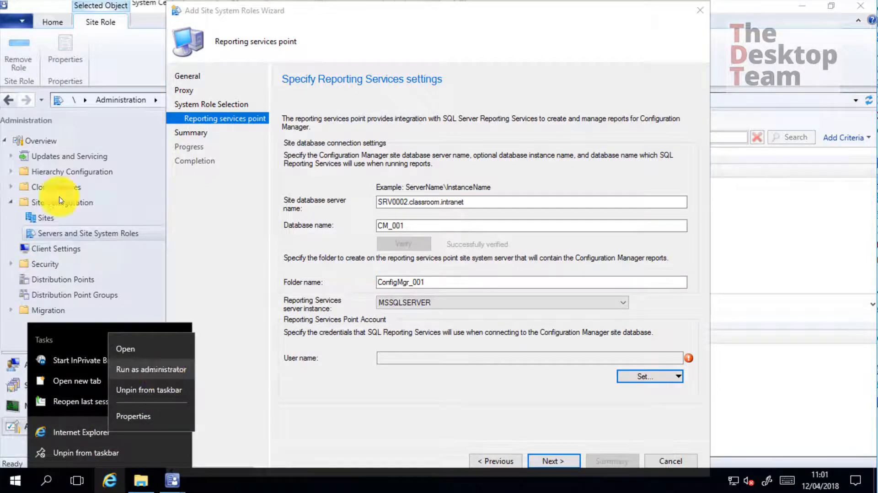
{"action": "left_click", "coordinate": [173, 364]}
{"action": "left_click", "coordinate": [392, 328]}
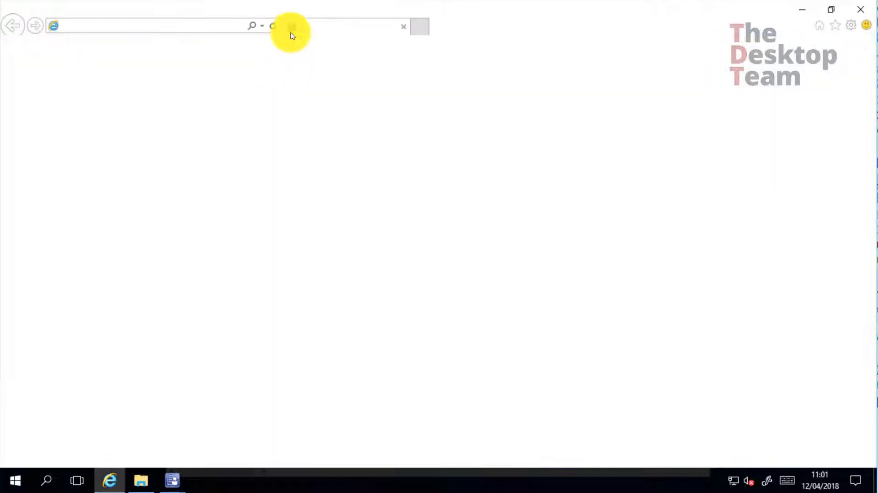
{"action": "left_click", "coordinate": [189, 31]}
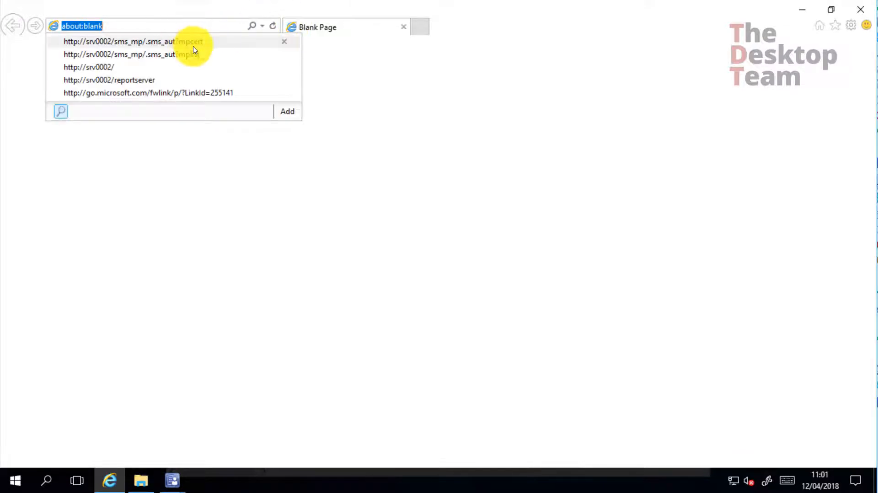
{"action": "left_click", "coordinate": [142, 83]}
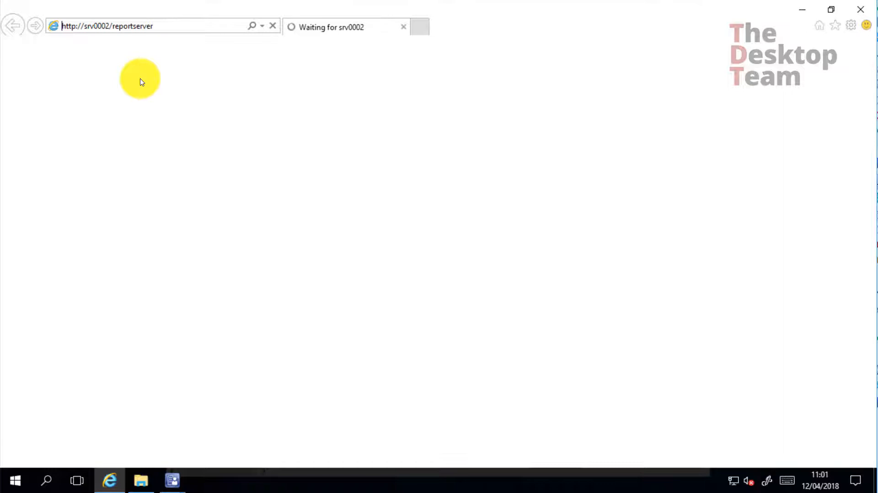
{"action": "left_click", "coordinate": [185, 25]}
{"action": "left_click", "coordinate": [224, 26]}
{"action": "key", "text": "BackSpace"}
{"action": "key", "text": "BackSpace"}
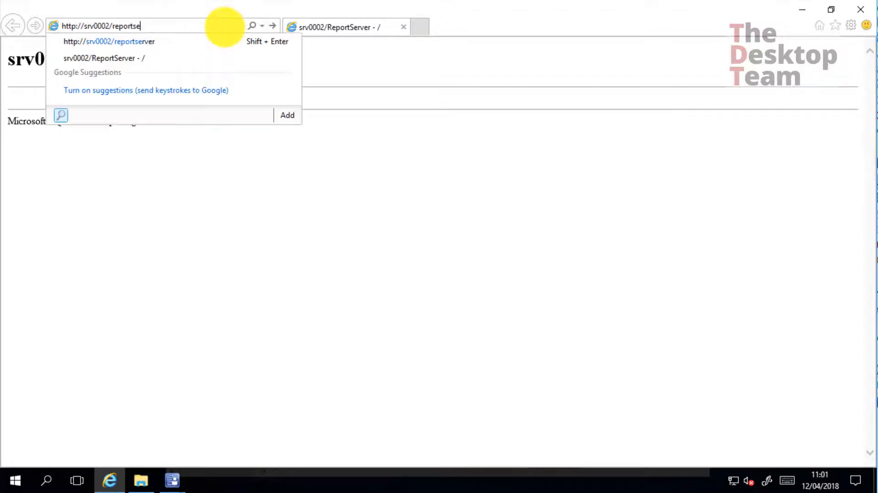
{"action": "key", "text": "Return"}
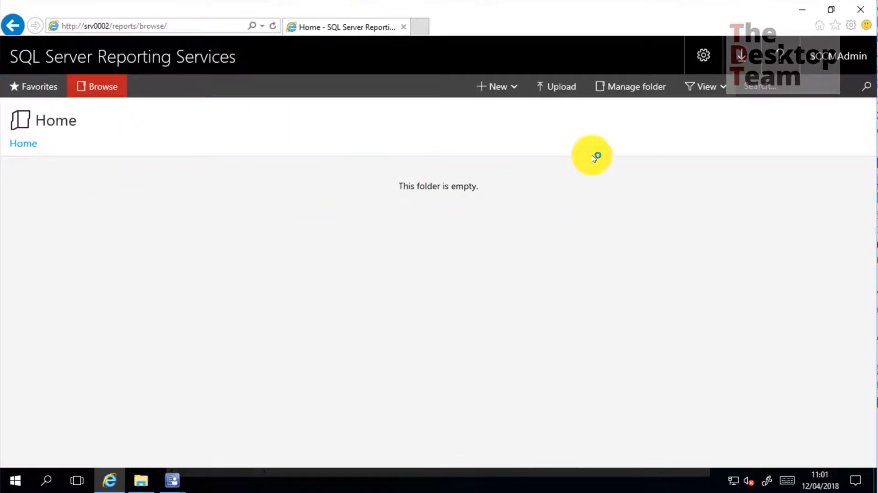
{"action": "left_click", "coordinate": [803, 9]}
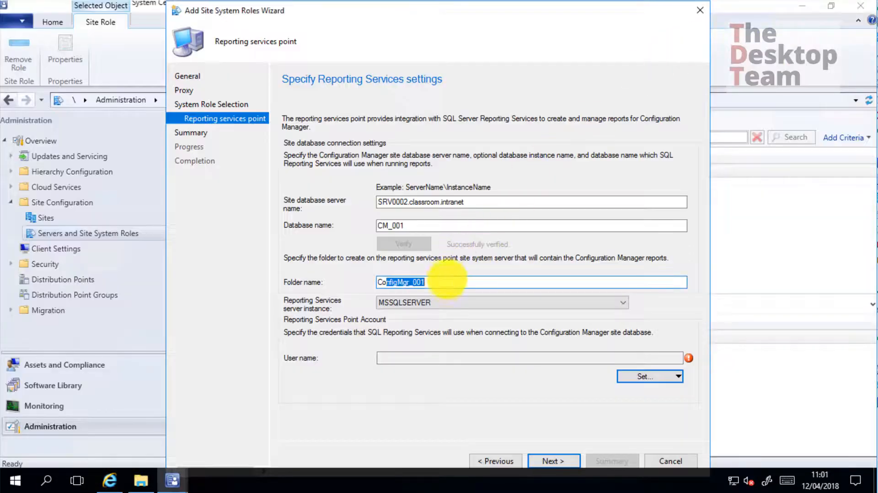
- Keep the ConfigMgr_001 report folder name and start browsing for a new Reporting Services Point account in the domain
{"action": "left_click", "coordinate": [449, 283]}
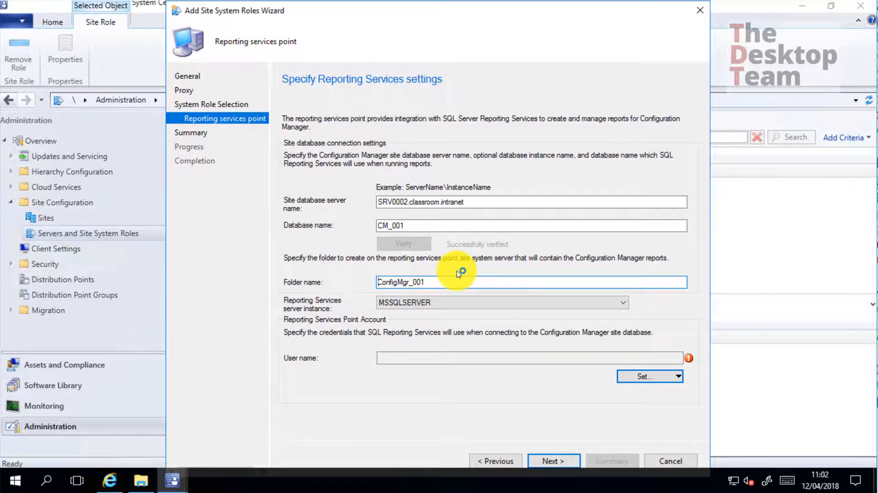
{"action": "key", "text": "ctrl+a"}
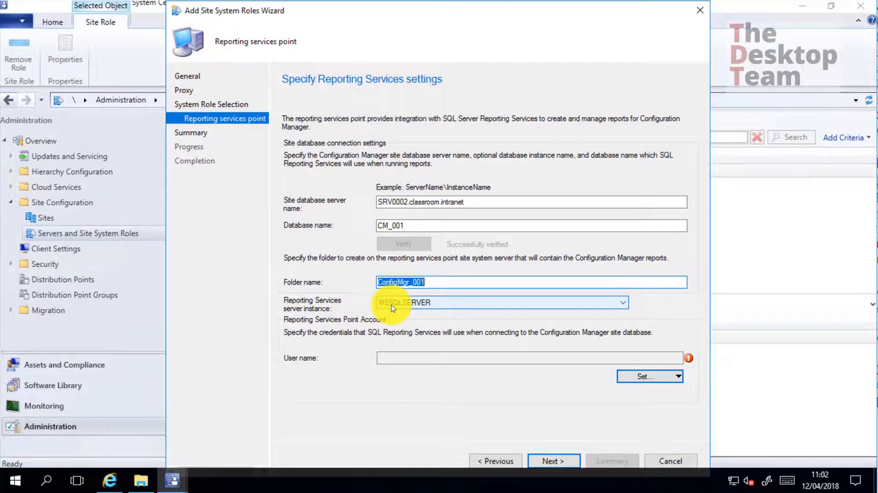
{"action": "left_click", "coordinate": [669, 380]}
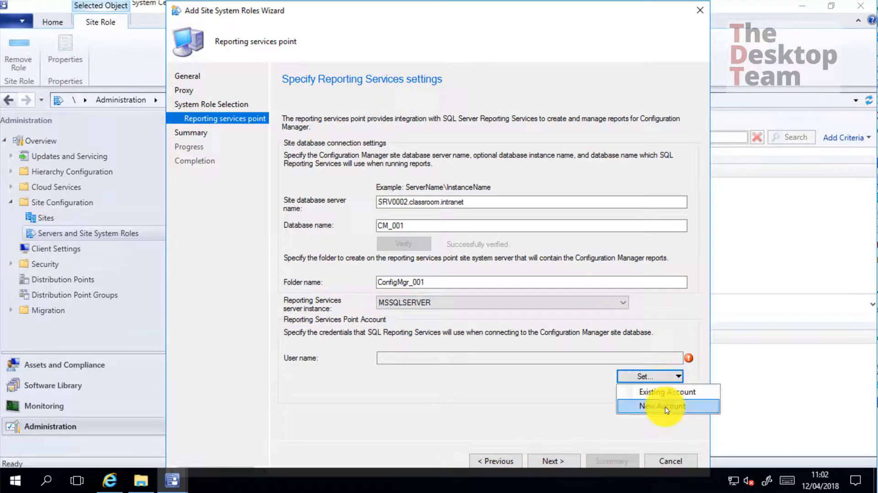
{"action": "left_click", "coordinate": [667, 408]}
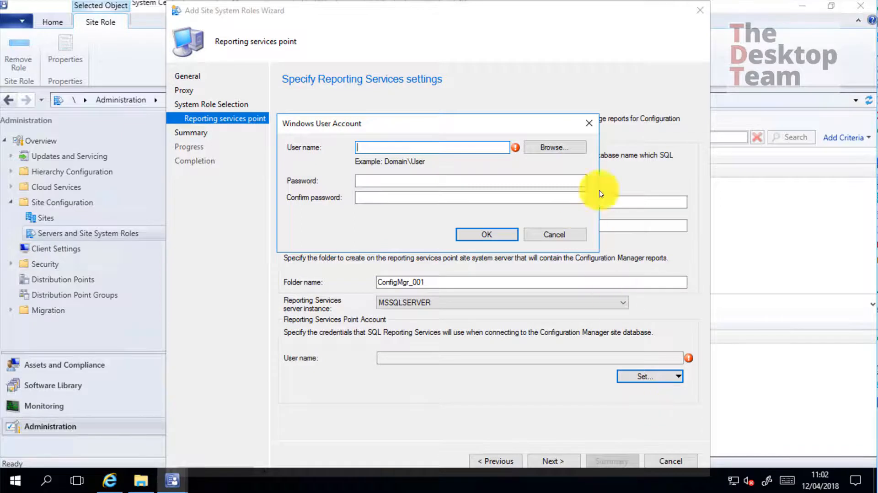
{"action": "left_click", "coordinate": [566, 149]}
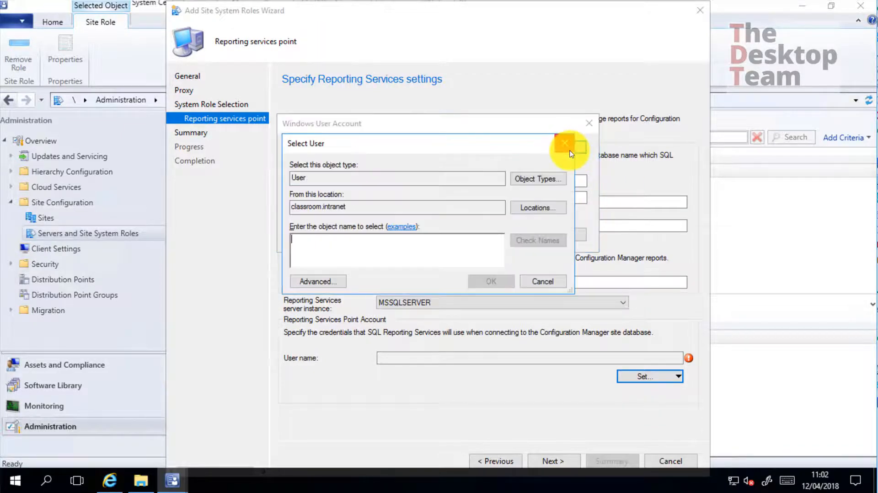
- Try to resolve the account by checking the names "ssrs" and "sccm", and clear the object name
{"action": "type", "text": "ss"}
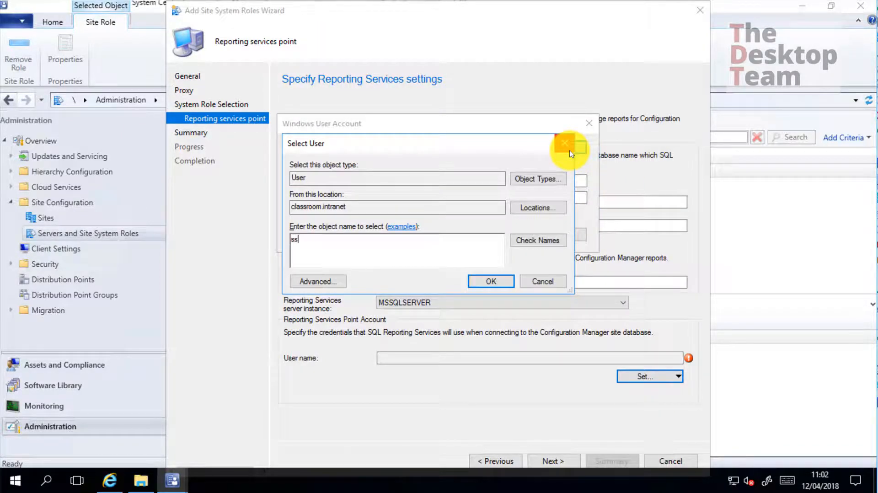
{"action": "type", "text": "rs"}
{"action": "left_click", "coordinate": [544, 241]}
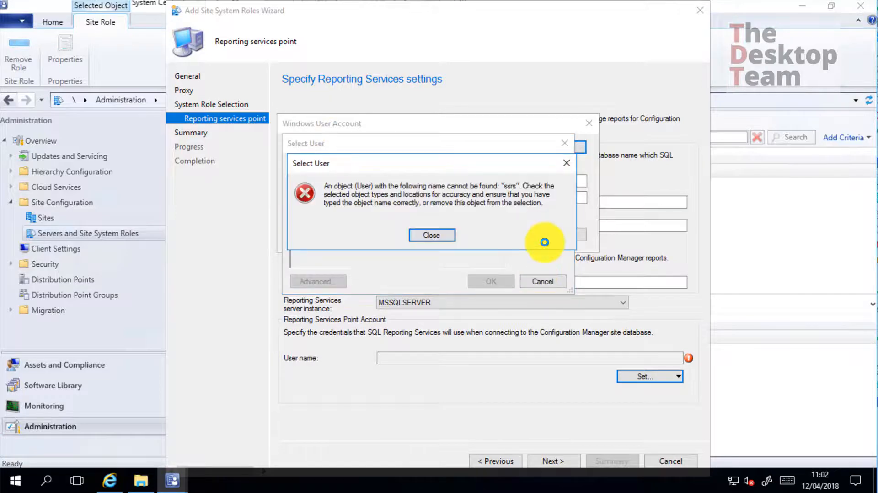
{"action": "left_click", "coordinate": [425, 236]}
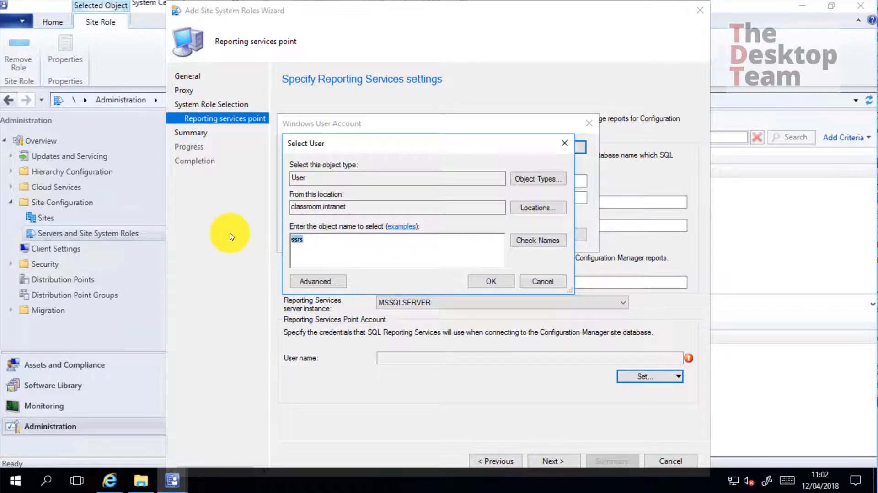
{"action": "type", "text": "sccm"}
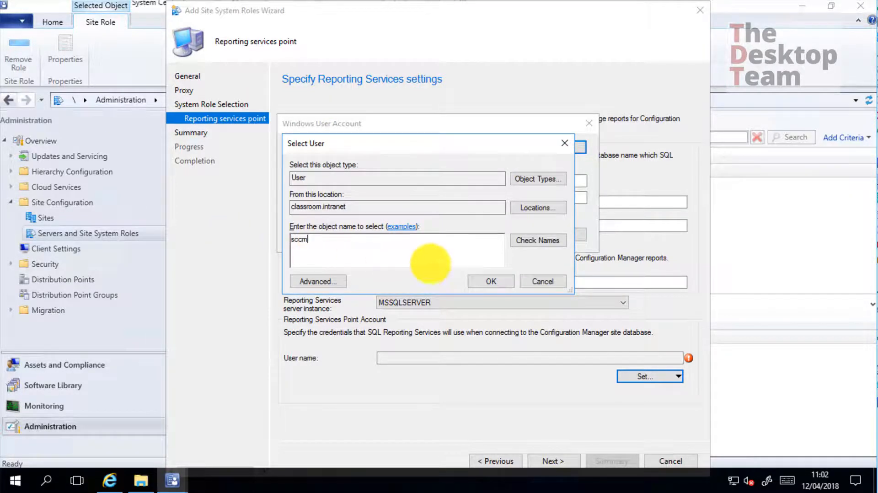
{"action": "left_click", "coordinate": [548, 241]}
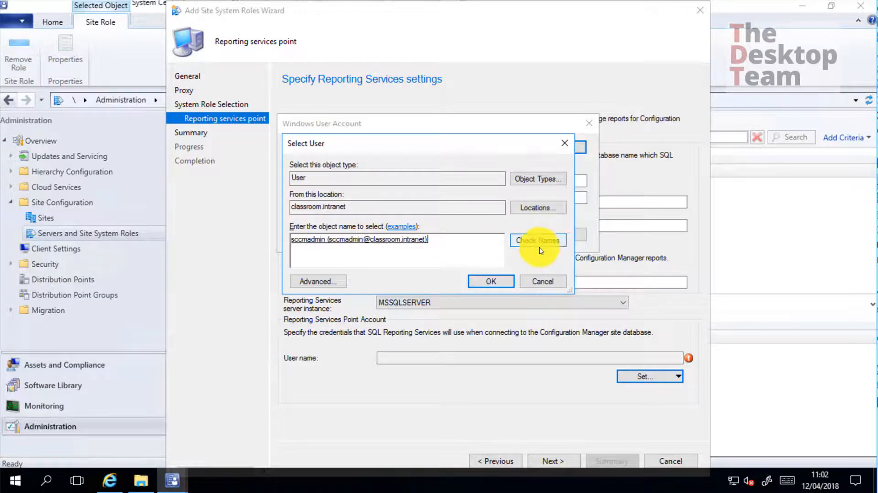
{"action": "left_click_drag", "start_coordinate": [426, 239], "coordinate": [42, 73]}
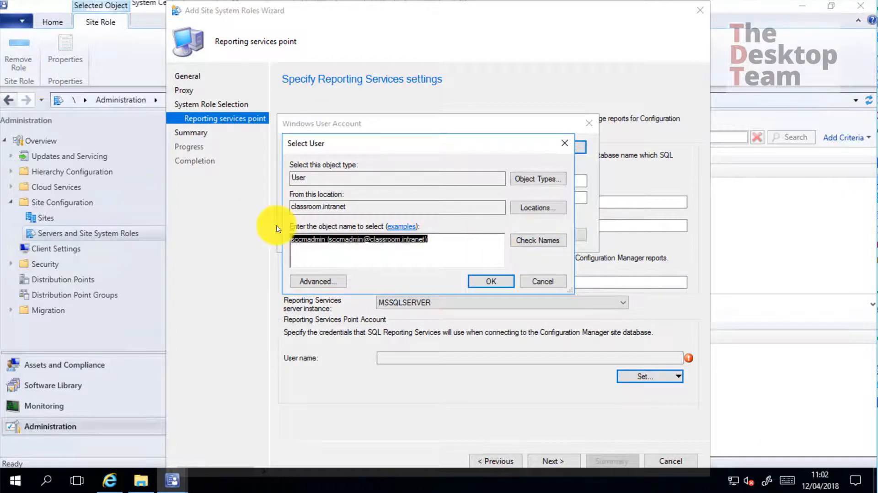
{"action": "key", "text": "BackSpace"}
- List all users in classroom.intranet with the advanced search and choose svc_ssrsea as the Reporting Services Point account
{"action": "left_click", "coordinate": [318, 281]}
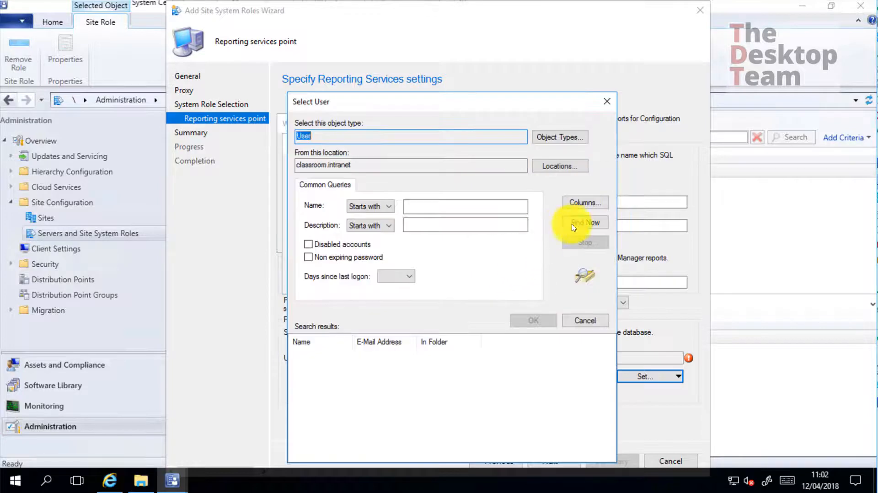
{"action": "left_click", "coordinate": [581, 223]}
{"action": "left_click_drag", "start_coordinate": [355, 341], "coordinate": [359, 341]}
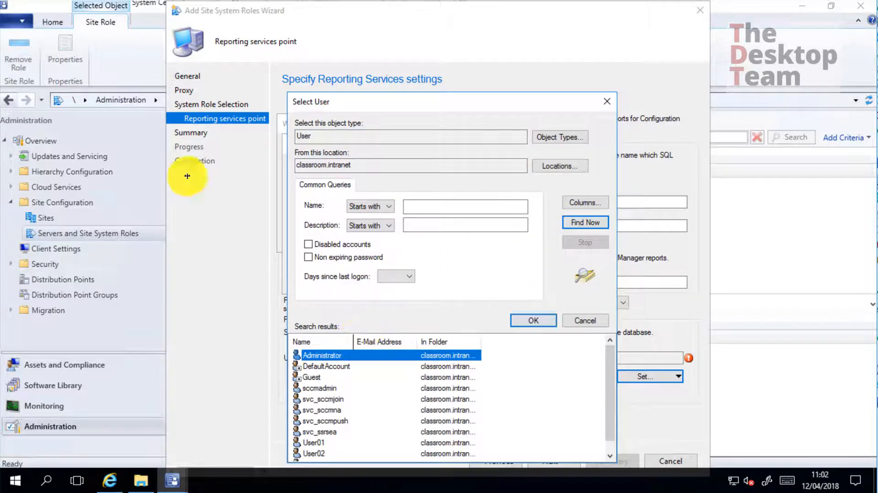
{"action": "left_click", "coordinate": [325, 432]}
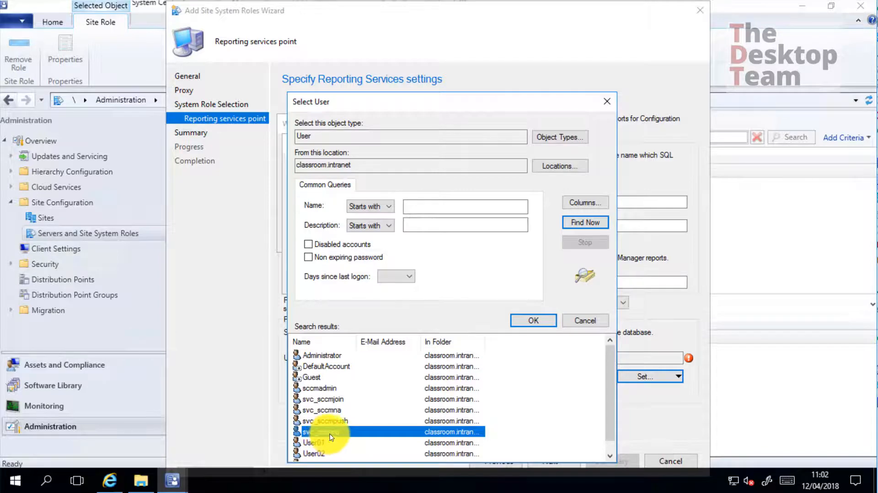
{"action": "double_click", "coordinate": [327, 433]}
{"action": "left_click", "coordinate": [495, 286]}
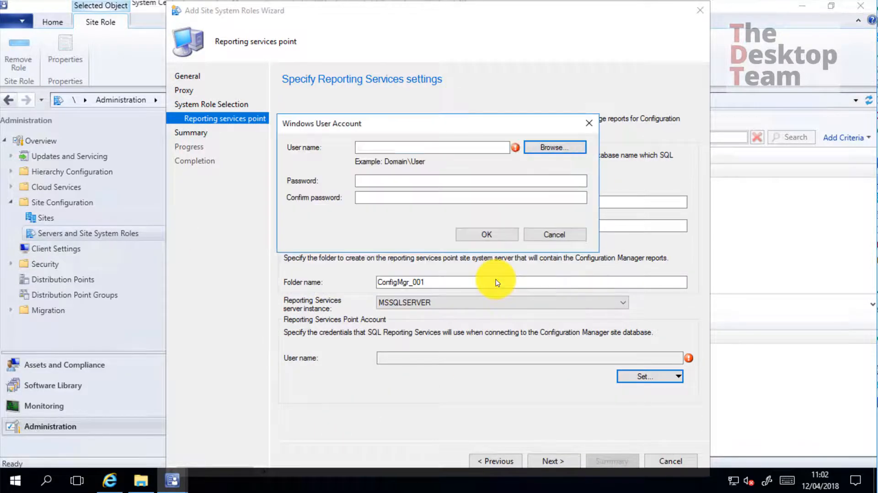
- Enter and confirm the password of the svc_ssrsea account, and apply it as the Reporting Services Point credentials
{"action": "left_click", "coordinate": [433, 181]}
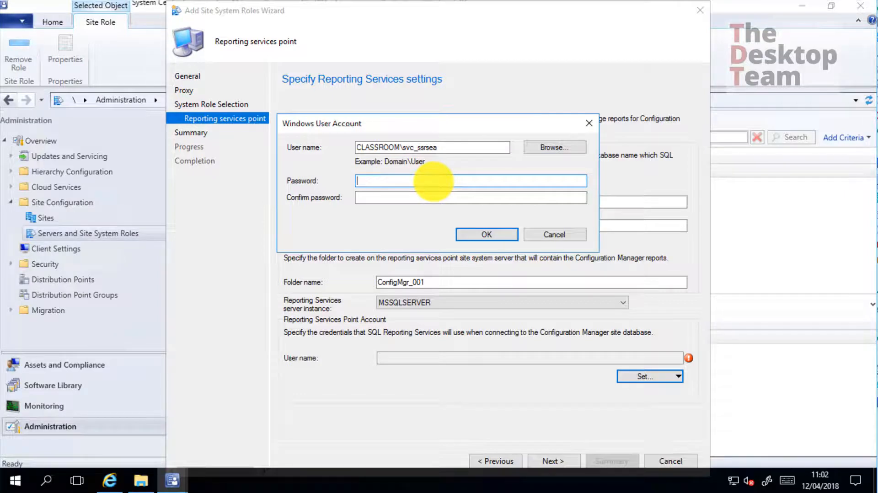
{"action": "type", "text": "•••••••"}
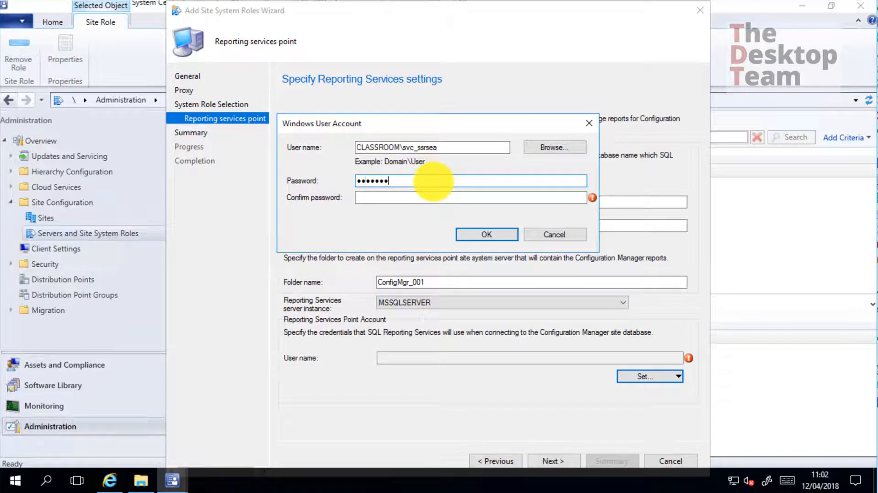
{"action": "type", "text": "•"}
{"action": "key", "text": "Tab"}
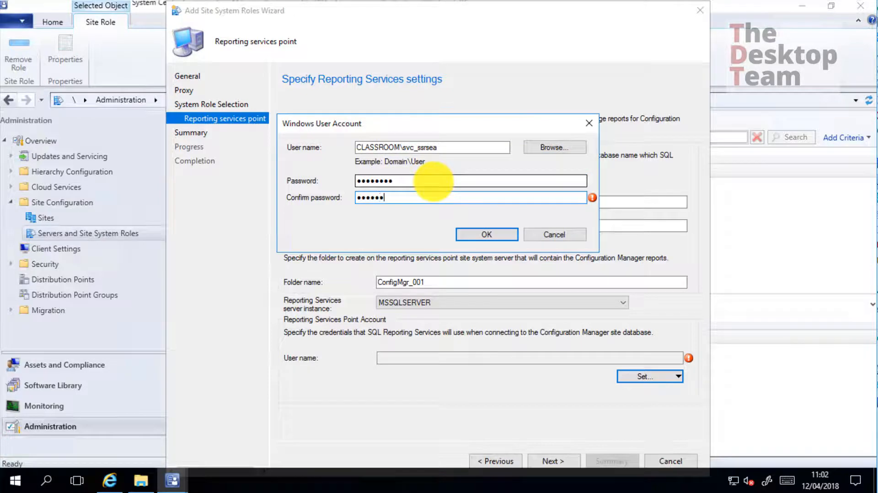
{"action": "left_click", "coordinate": [487, 234]}
{"action": "left_click_drag", "start_coordinate": [460, 358], "coordinate": [416, 357]}
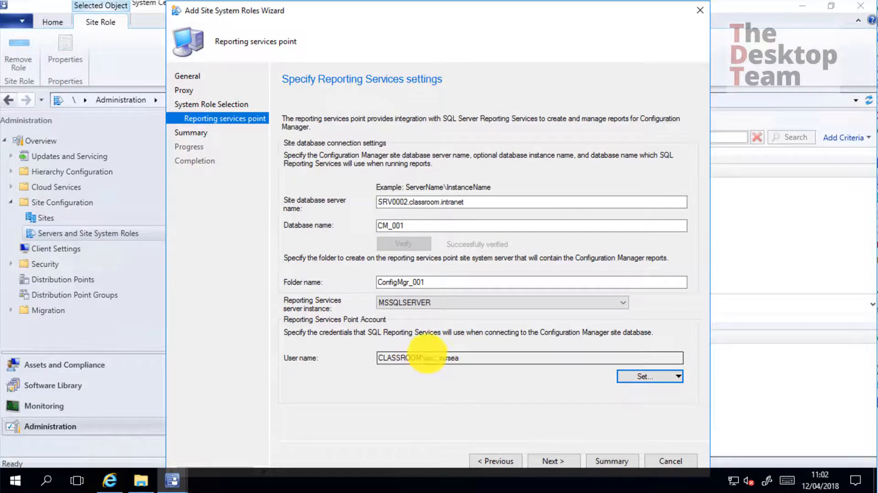
- Advance to the wizard summary and review the role and proxy settings for the site system server
{"action": "left_click", "coordinate": [556, 461]}
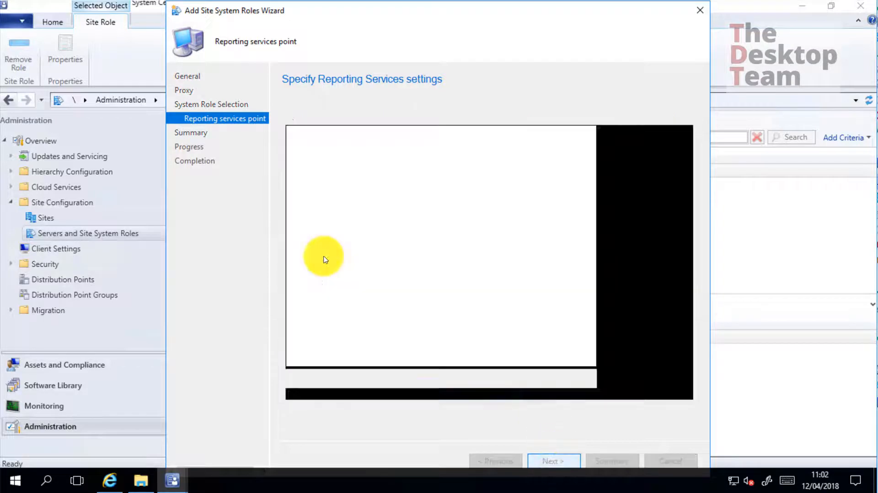
{"action": "left_click_drag", "start_coordinate": [353, 196], "coordinate": [476, 276]}
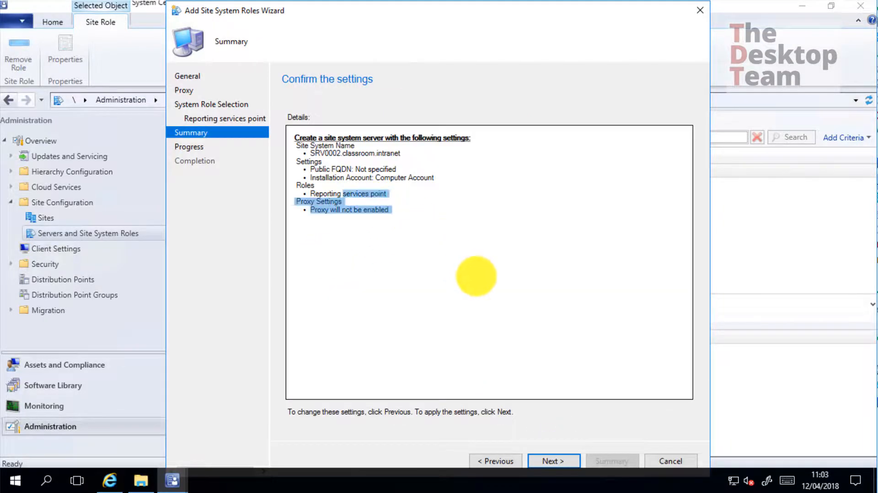
{"action": "left_click", "coordinate": [496, 281]}
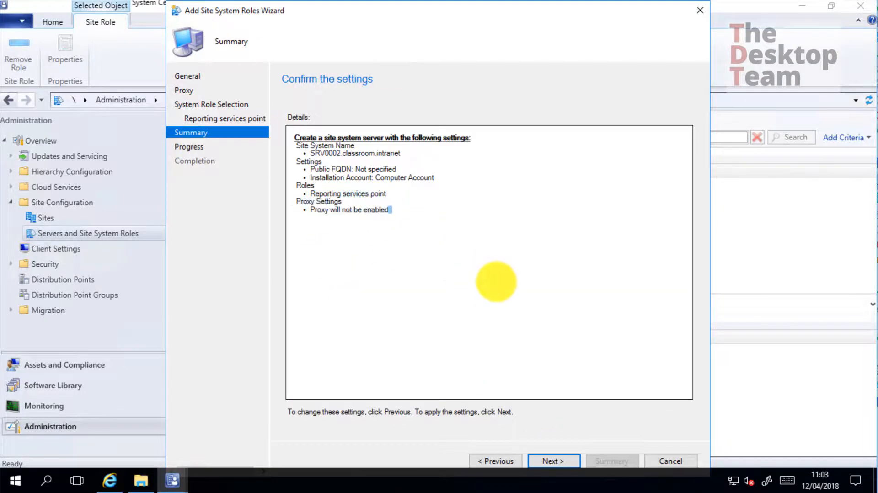
- Apply the summarized settings to install the Reporting services point role, and close the completed wizard
{"action": "left_click", "coordinate": [565, 462]}
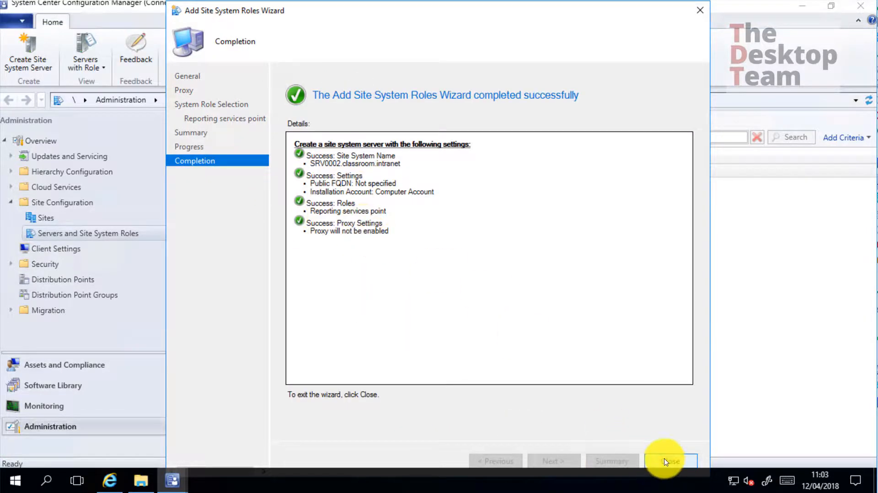
{"action": "left_click", "coordinate": [665, 462]}
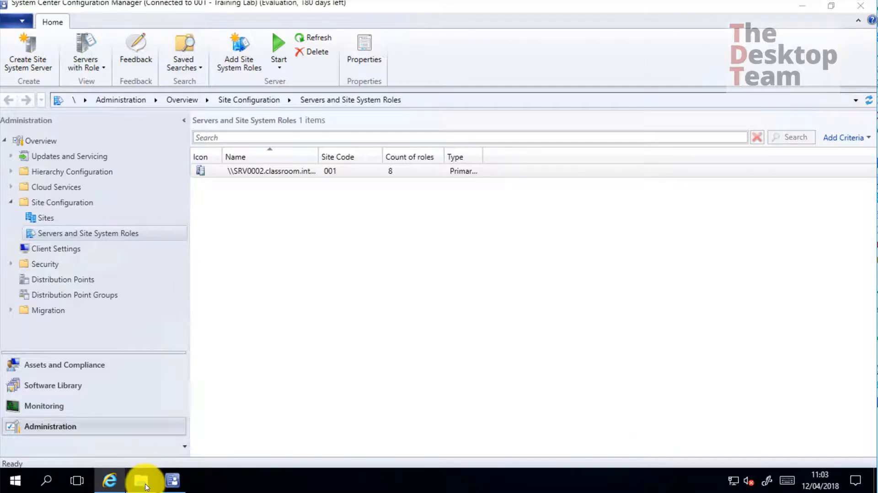
- Switch to File Explorer and refresh the ConfigMgr Logs folder to locate the reporting services point setup logs
{"action": "left_click", "coordinate": [146, 487]}
{"action": "key", "text": "Down"}
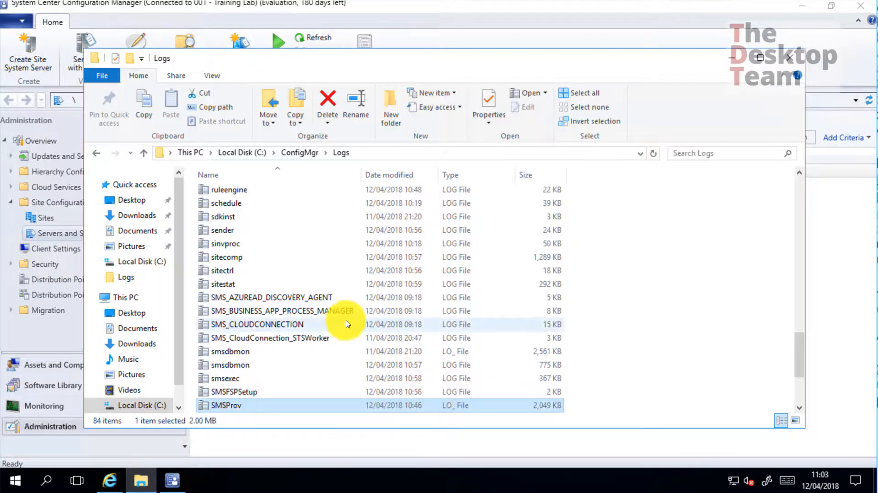
{"action": "scroll", "coordinate": [360, 314], "scroll_direction": "down", "scroll_amount": 3}
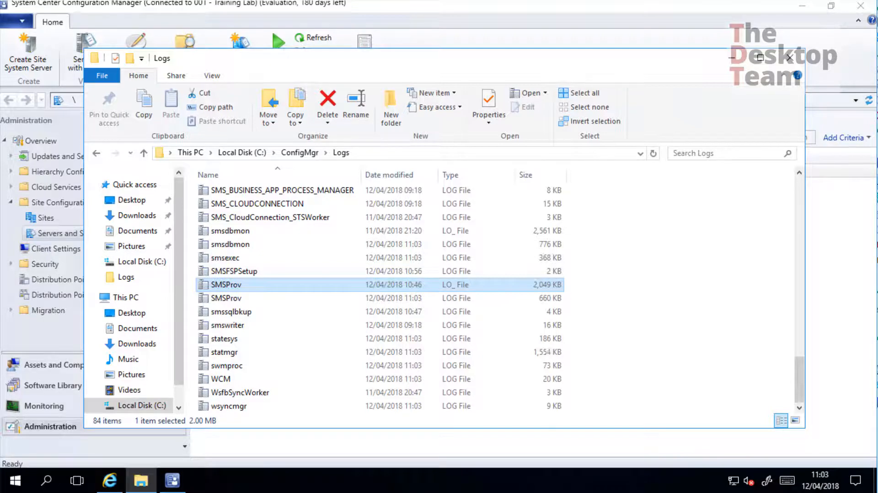
{"action": "left_click", "coordinate": [653, 154]}
{"action": "scroll", "coordinate": [202, 339], "scroll_direction": "down", "scroll_amount": 2}
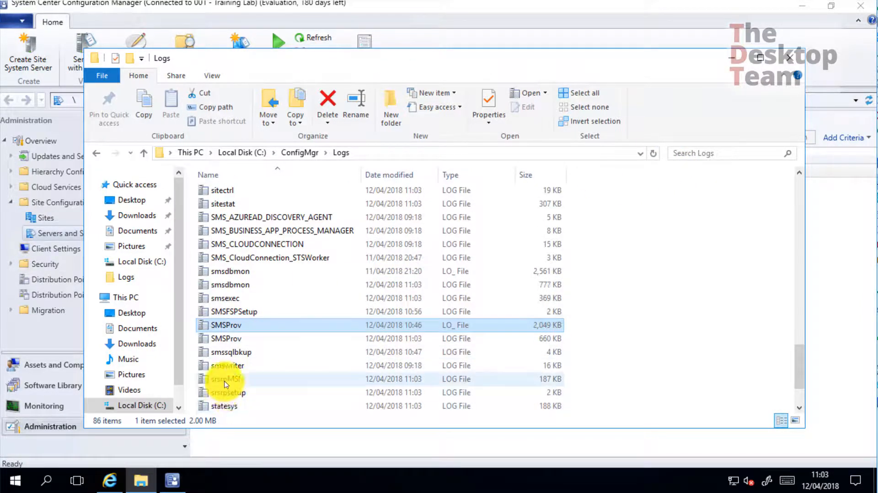
- Open the srsrpsetup log in the trace log tool, check the installation result, and close it
{"action": "left_click", "coordinate": [217, 397]}
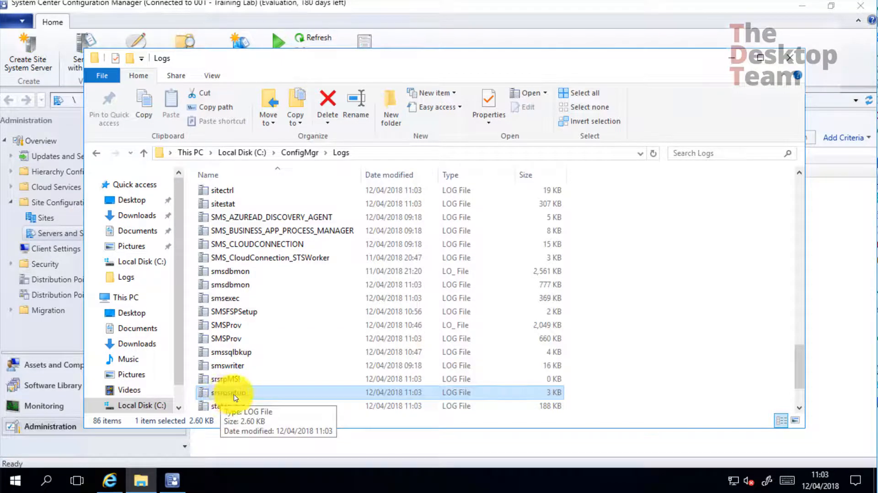
{"action": "key", "text": "Return"}
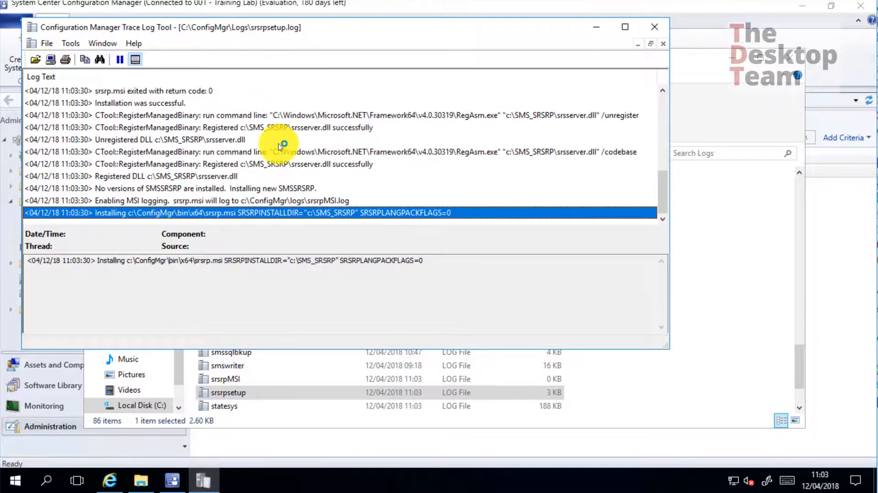
{"action": "double_click", "coordinate": [336, 29]}
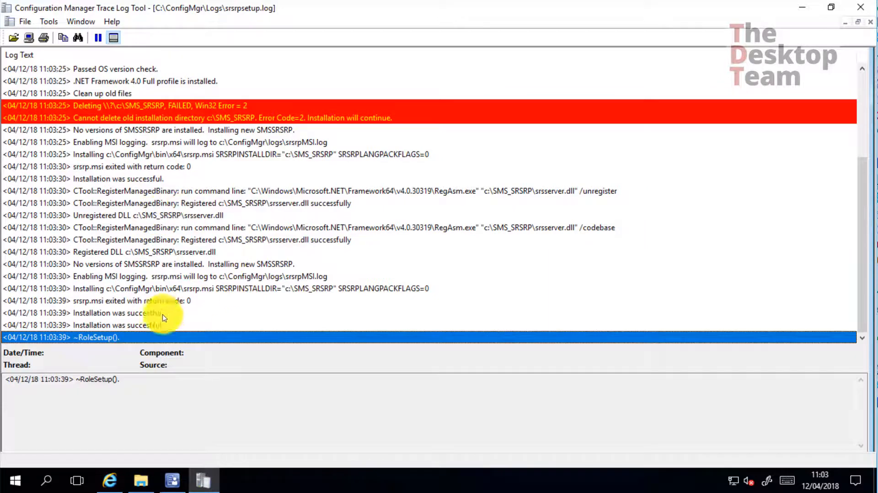
{"action": "left_click", "coordinate": [149, 301]}
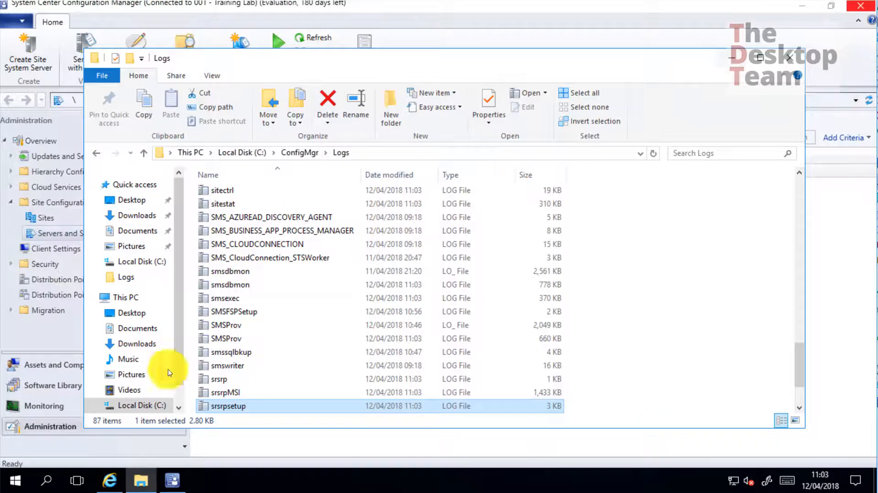
{"action": "left_click", "coordinate": [861, 7]}
- Open the srsrp log maximized, review its startup entries, and minimize the log viewer
{"action": "left_click", "coordinate": [229, 394]}
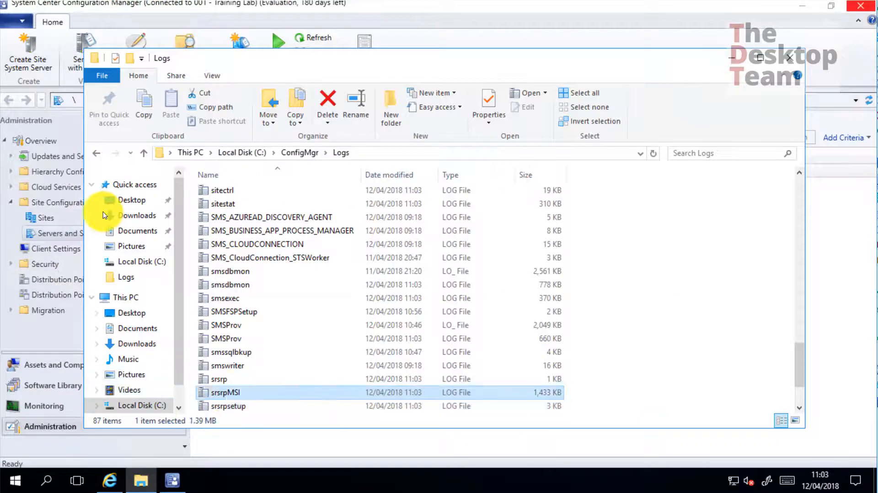
{"action": "left_click", "coordinate": [211, 381]}
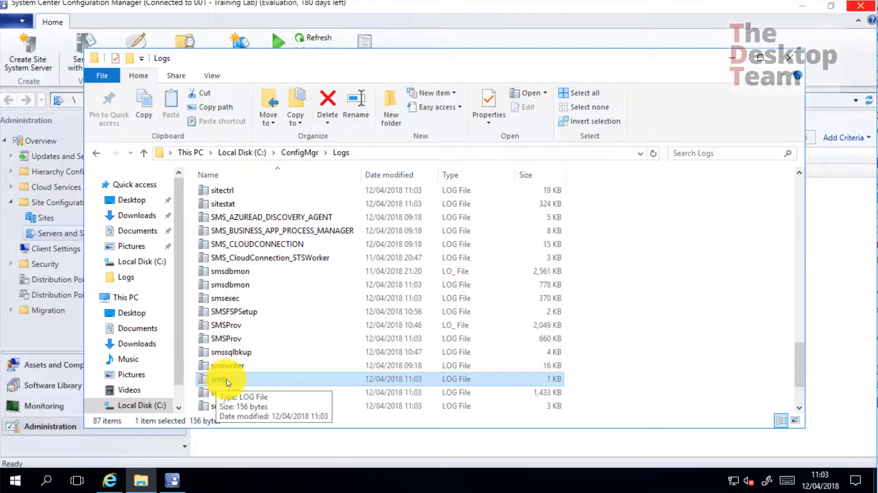
{"action": "double_click", "coordinate": [211, 380]}
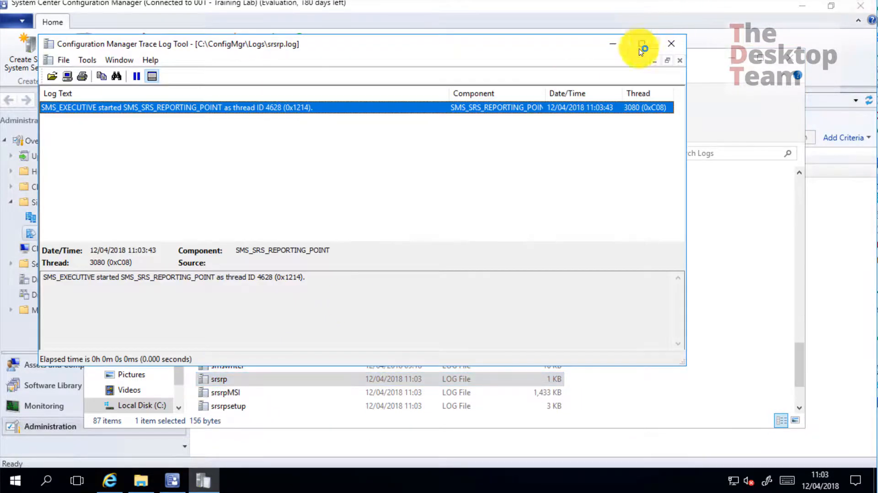
{"action": "left_click", "coordinate": [642, 43]}
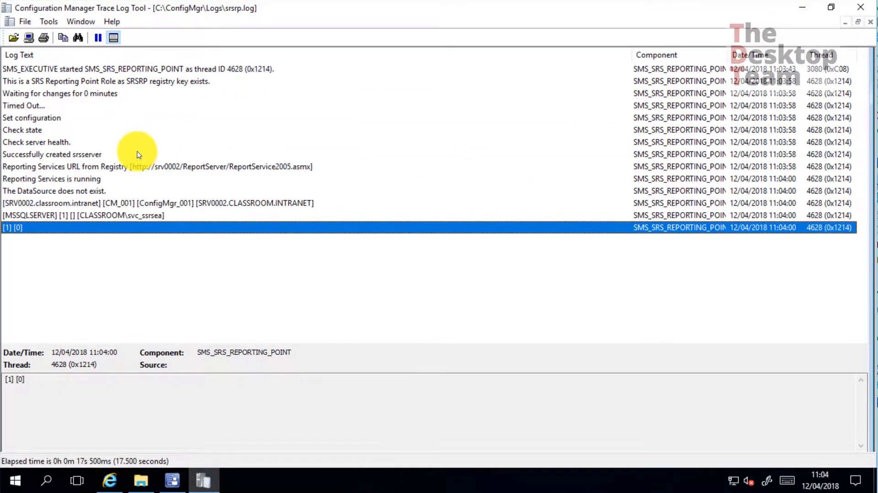
{"action": "left_click", "coordinate": [53, 215]}
{"action": "scroll", "coordinate": [388, 178], "scroll_direction": "up", "scroll_amount": 1}
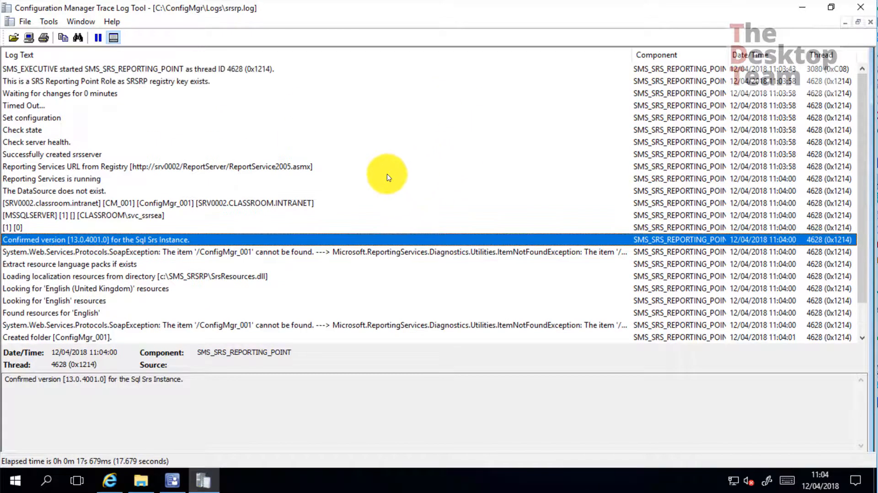
{"action": "left_click", "coordinate": [260, 69]}
{"action": "left_click", "coordinate": [802, 7]}
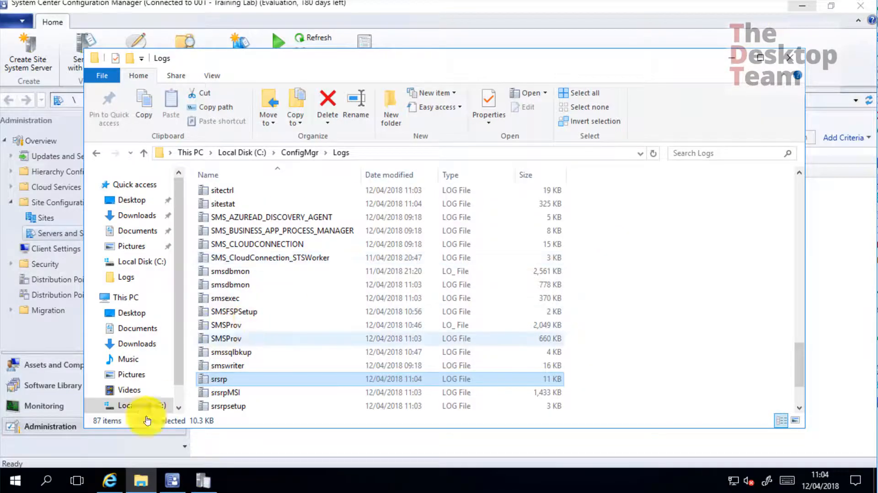
- Search the component status list in Configuration Manager's Monitoring workspace for "repo"
{"action": "left_click", "coordinate": [51, 409]}
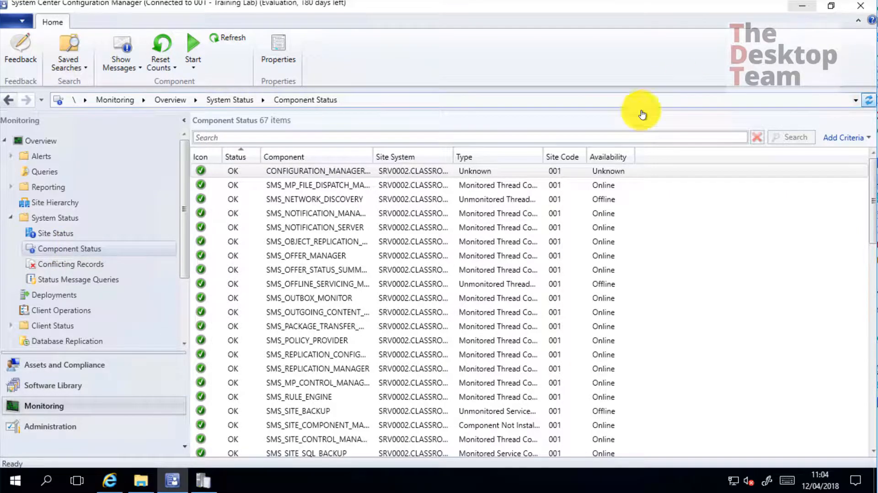
{"action": "left_click", "coordinate": [581, 138]}
{"action": "type", "text": "repo"}
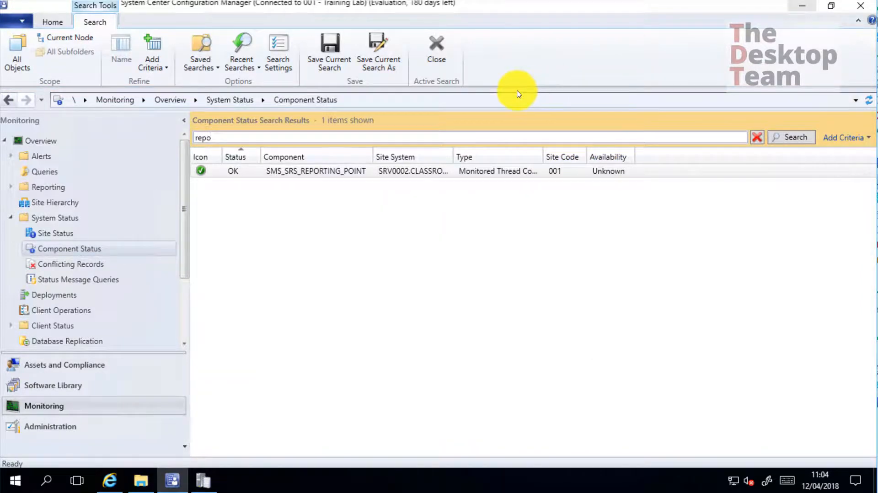
- Show all status messages of SMS_SRS_REPORTING_POINT from 1 day ago onward, review them, and close the viewer
{"action": "left_click", "coordinate": [284, 175]}
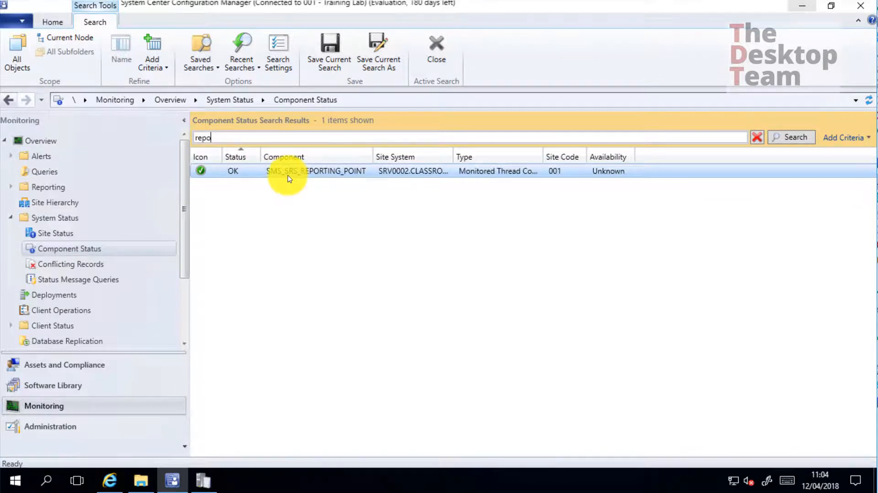
{"action": "right_click", "coordinate": [315, 172]}
{"action": "mouse_move", "coordinate": [366, 180]}
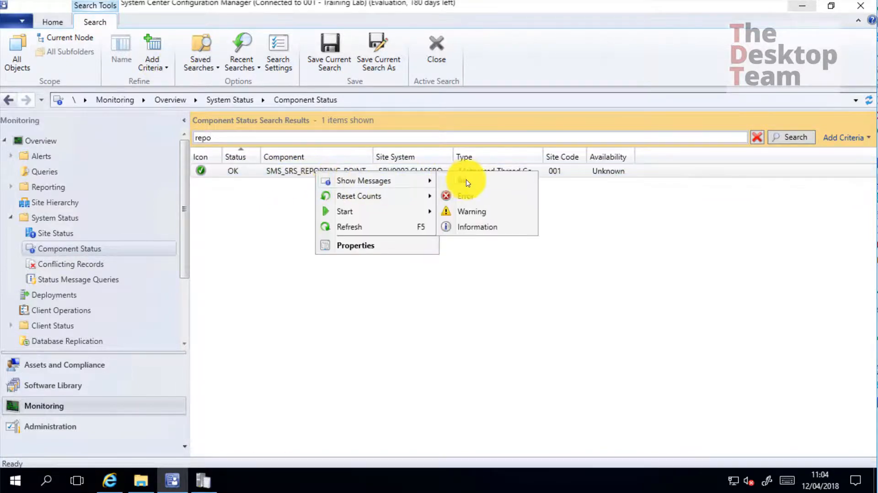
{"action": "left_click", "coordinate": [468, 183]}
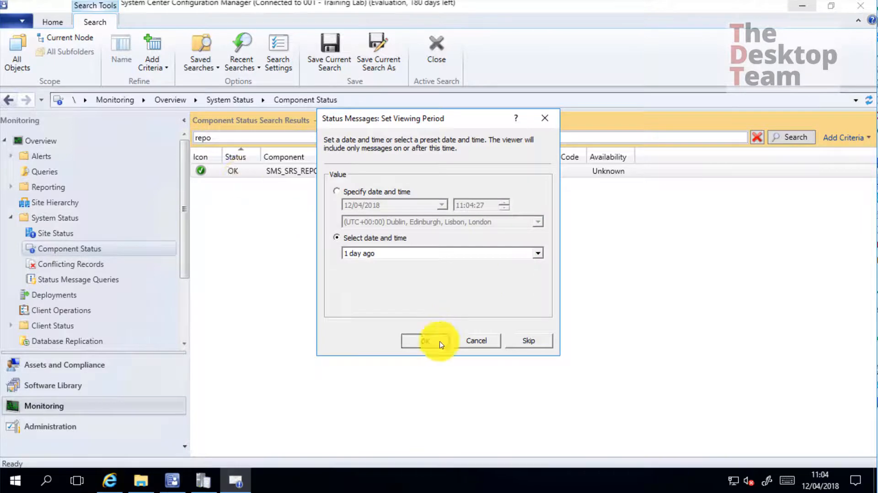
{"action": "left_click", "coordinate": [440, 342]}
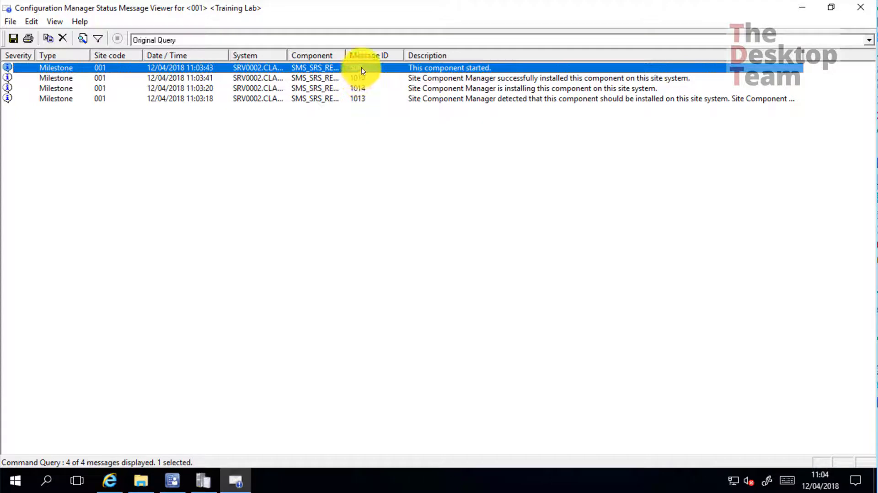
{"action": "left_click", "coordinate": [860, 7]}
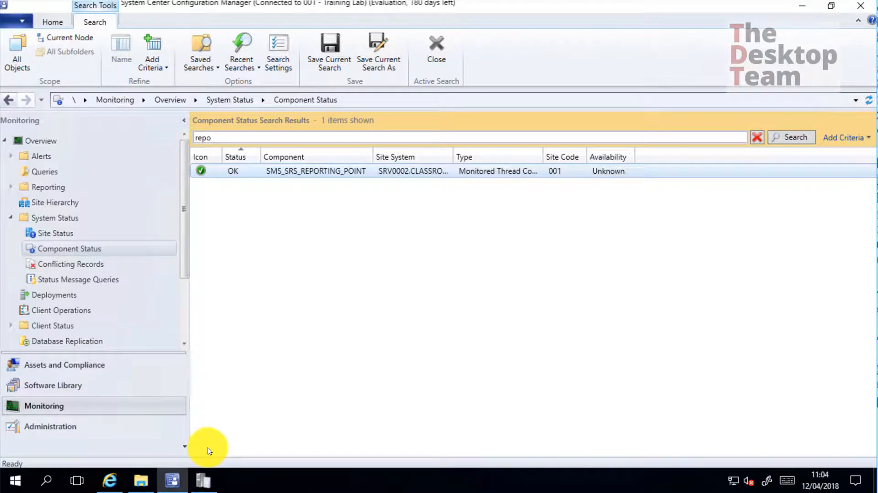
- Return to the srsrp log and inspect the SoapException, server and database, and Reporting Services URL entries
{"action": "left_click", "coordinate": [204, 479]}
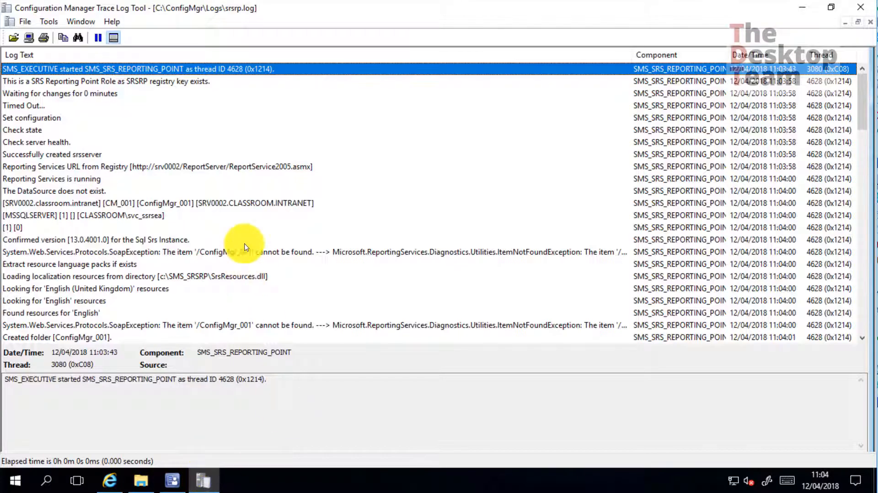
{"action": "left_click", "coordinate": [84, 253]}
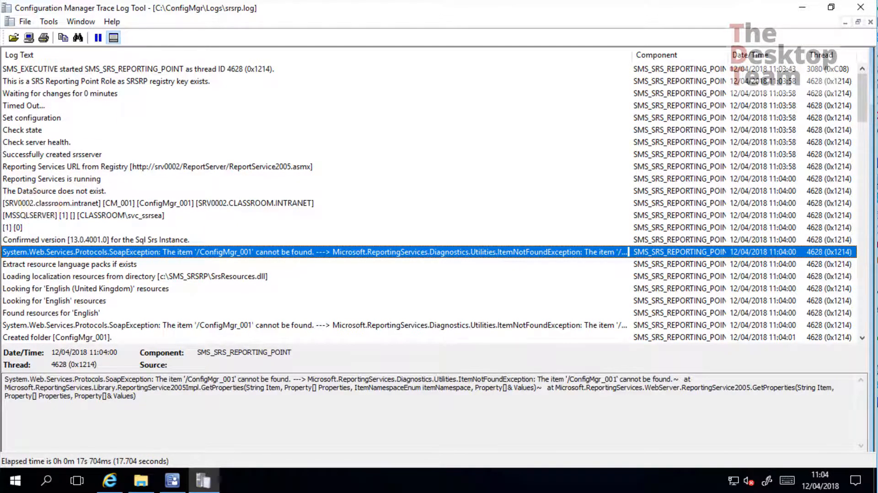
{"action": "left_click", "coordinate": [54, 205]}
{"action": "left_click", "coordinate": [55, 216]}
{"action": "left_click", "coordinate": [57, 206]}
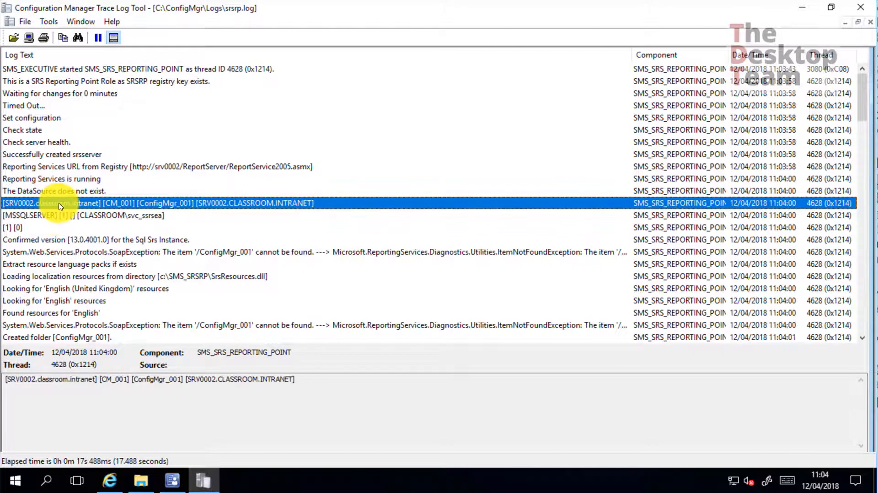
{"action": "left_click", "coordinate": [106, 166]}
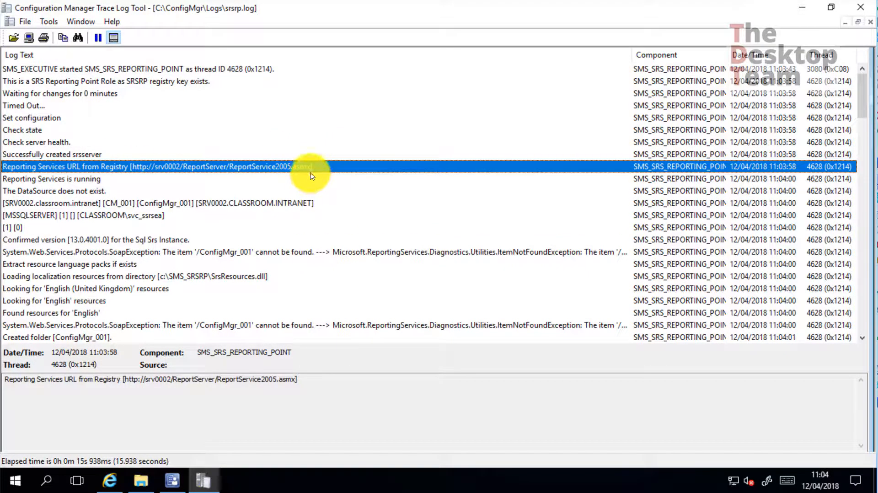
- Examine the rest of the srsrp log for resource file copying, service restart and report deployment entries
{"action": "scroll", "coordinate": [304, 173], "scroll_direction": "down", "scroll_amount": 6}
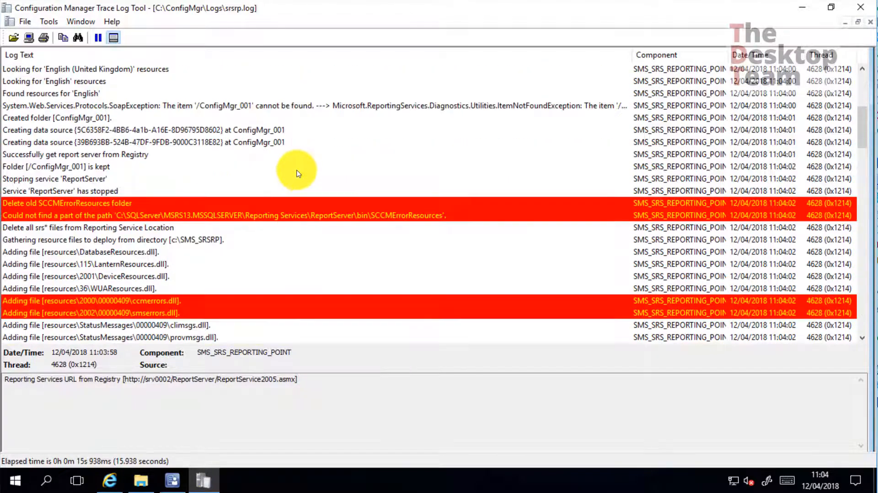
{"action": "scroll", "coordinate": [227, 181], "scroll_direction": "down", "scroll_amount": 2}
{"action": "left_click", "coordinate": [80, 215]}
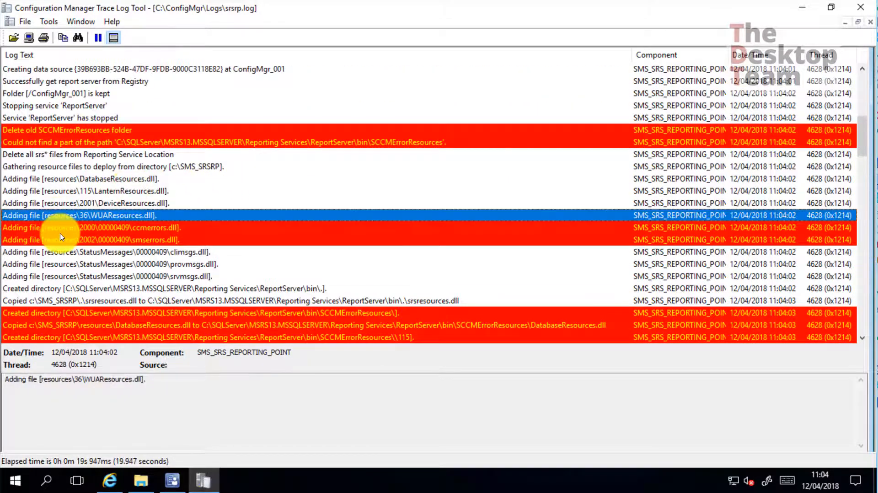
{"action": "left_click", "coordinate": [67, 251]}
{"action": "scroll", "coordinate": [110, 252], "scroll_direction": "down", "scroll_amount": 2}
{"action": "scroll", "coordinate": [109, 248], "scroll_direction": "down", "scroll_amount": 3}
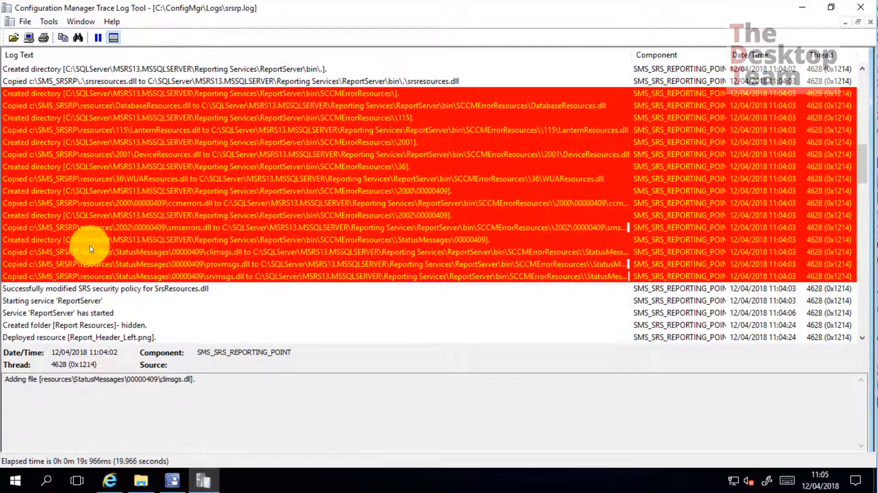
{"action": "scroll", "coordinate": [118, 185], "scroll_direction": "down", "scroll_amount": 3}
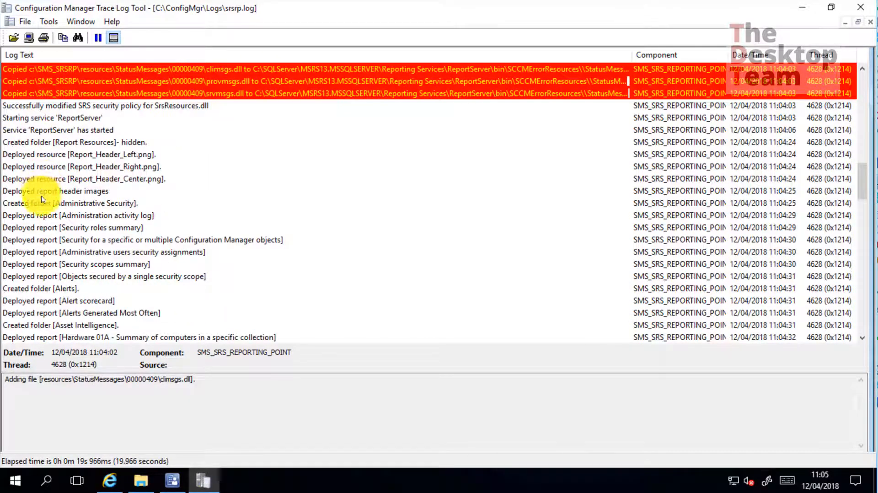
{"action": "scroll", "coordinate": [44, 210], "scroll_direction": "down", "scroll_amount": 7}
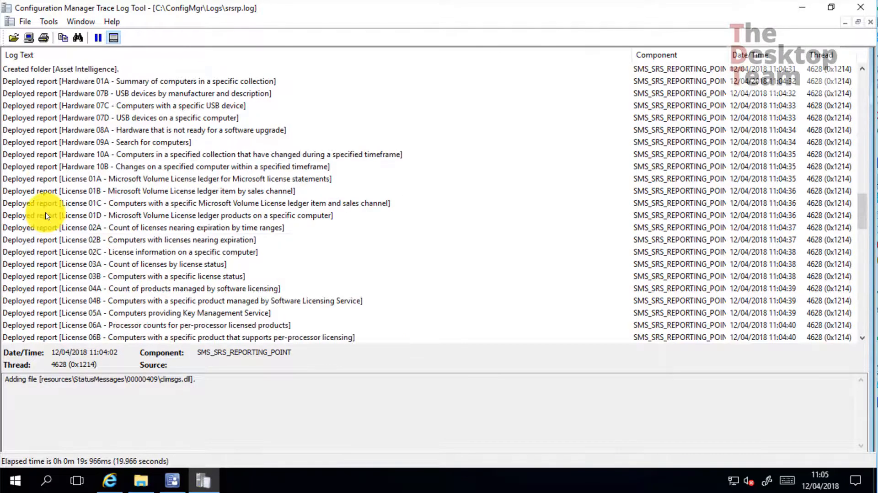
{"action": "scroll", "coordinate": [46, 215], "scroll_direction": "down", "scroll_amount": 3}
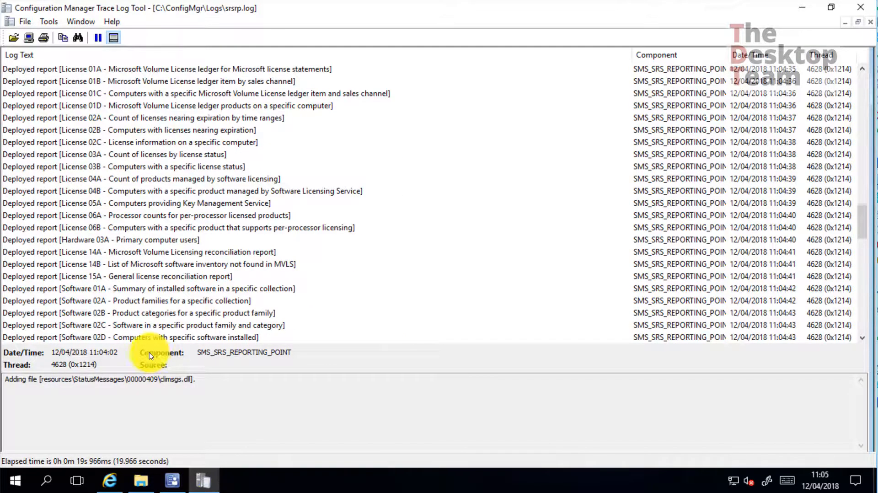
{"action": "scroll", "coordinate": [215, 260], "scroll_direction": "down", "scroll_amount": 5}
- Switch to Internet Explorer, refresh the SQL Server Reporting Services home page, and open the ConfigMgr_001 folder
{"action": "left_click", "coordinate": [114, 486]}
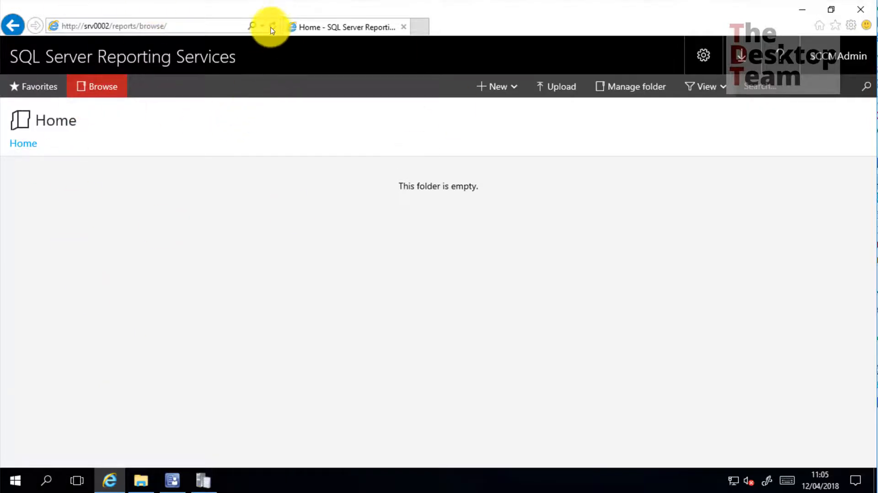
{"action": "left_click", "coordinate": [275, 27]}
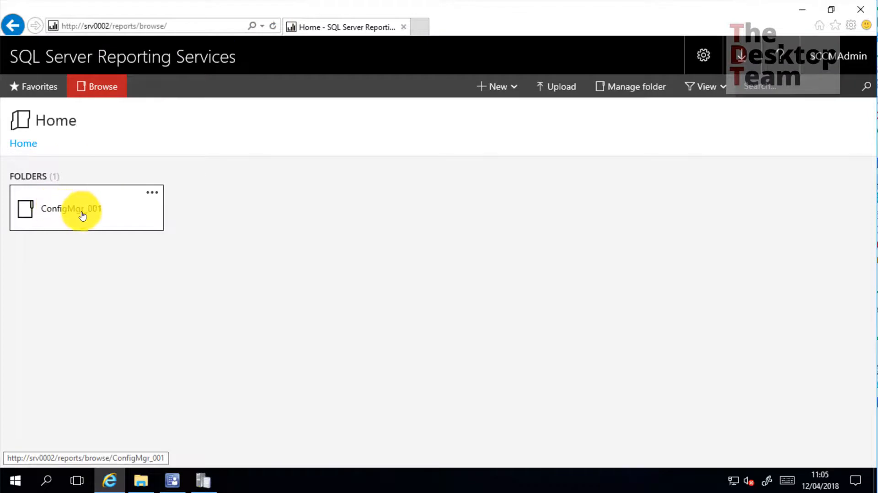
{"action": "left_click", "coordinate": [91, 209]}
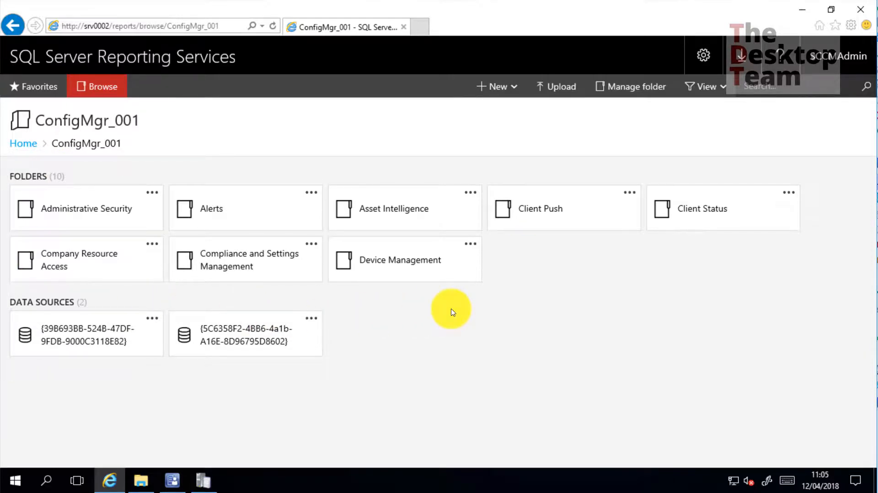
- Switch to the Configuration Manager console, expand Reporting in the Monitoring workspace, and list all items under Reports
{"action": "left_click", "coordinate": [178, 486]}
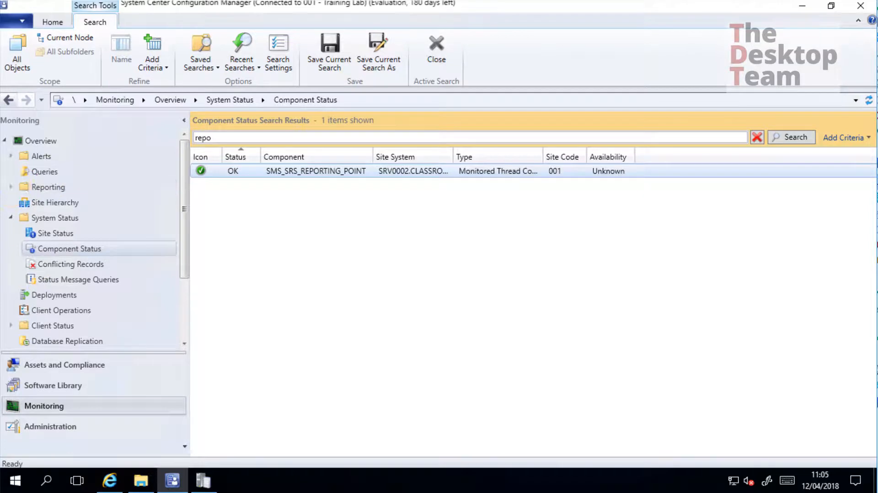
{"action": "left_click", "coordinate": [11, 187]}
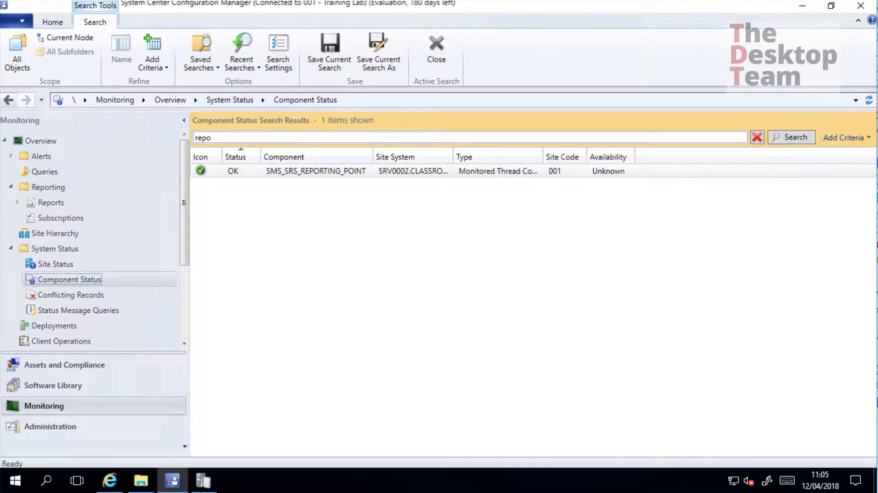
{"action": "left_click", "coordinate": [19, 204]}
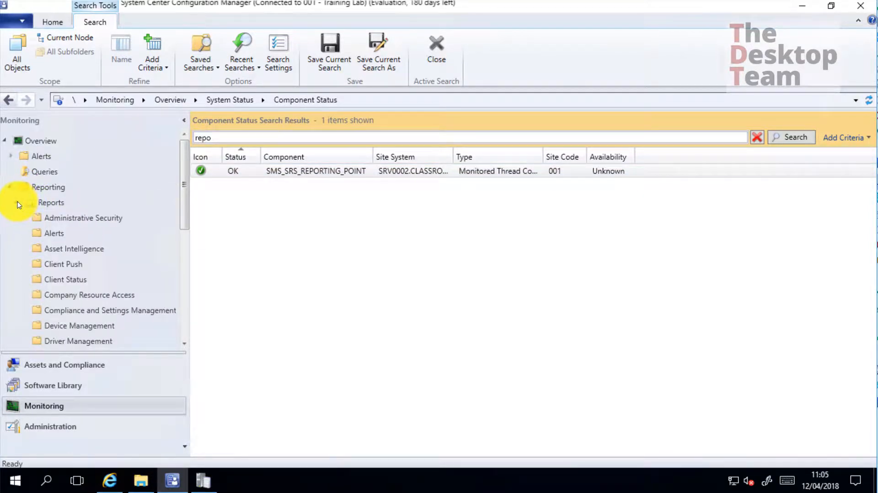
{"action": "scroll", "coordinate": [69, 254], "scroll_direction": "down", "scroll_amount": 3}
{"action": "scroll", "coordinate": [69, 254], "scroll_direction": "up", "scroll_amount": 2}
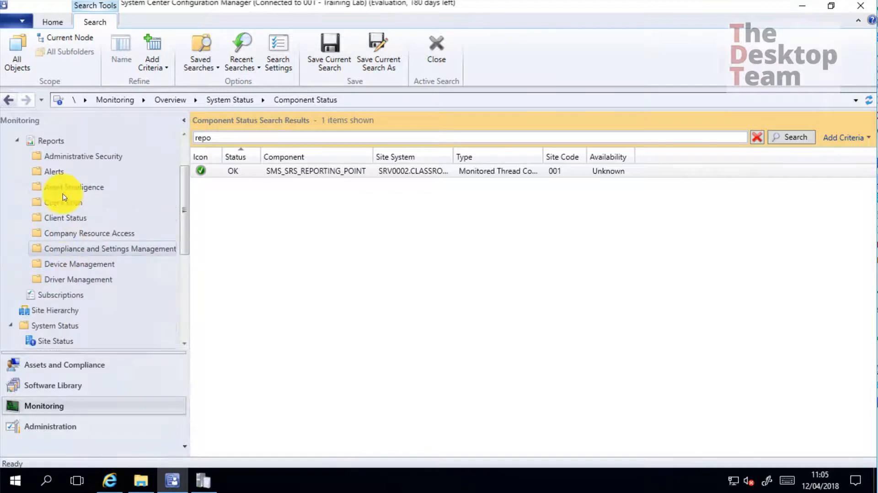
{"action": "left_click", "coordinate": [55, 141]}
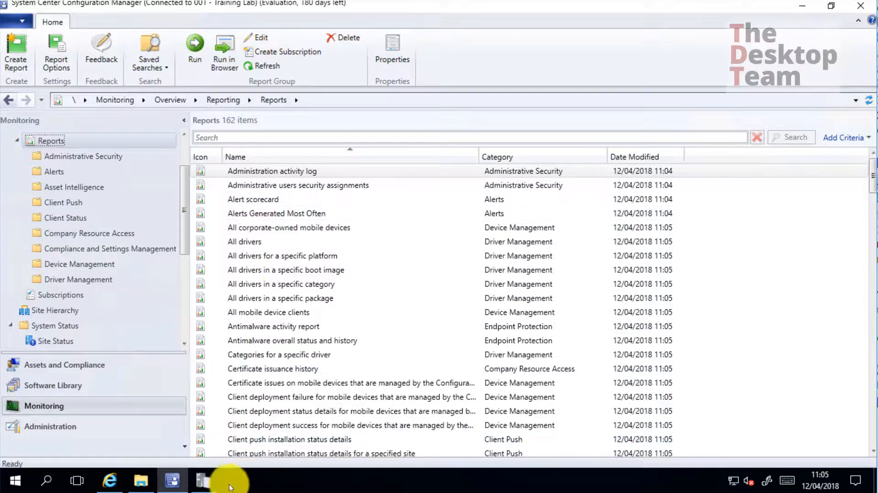
- Switch to the srsrp log, review the latest report folder creation and deployment entries, and minimize the log window
{"action": "left_click", "coordinate": [202, 480]}
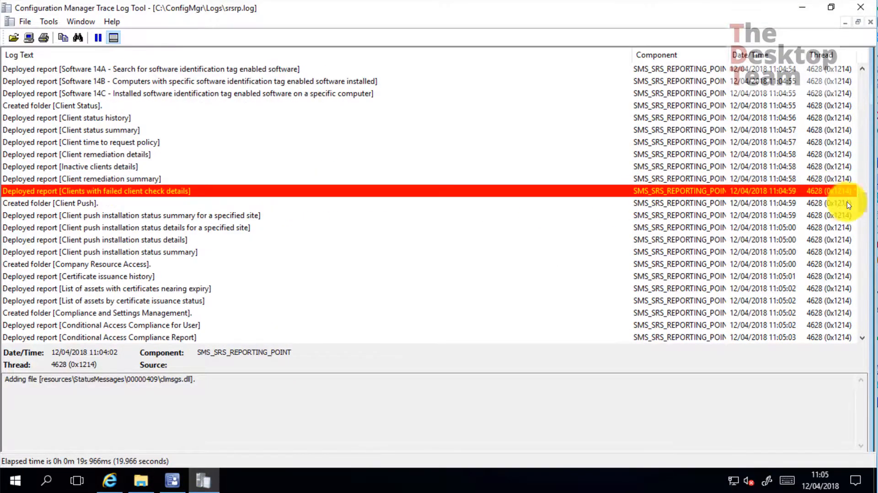
{"action": "left_click_drag", "start_coordinate": [863, 208], "coordinate": [794, 343]}
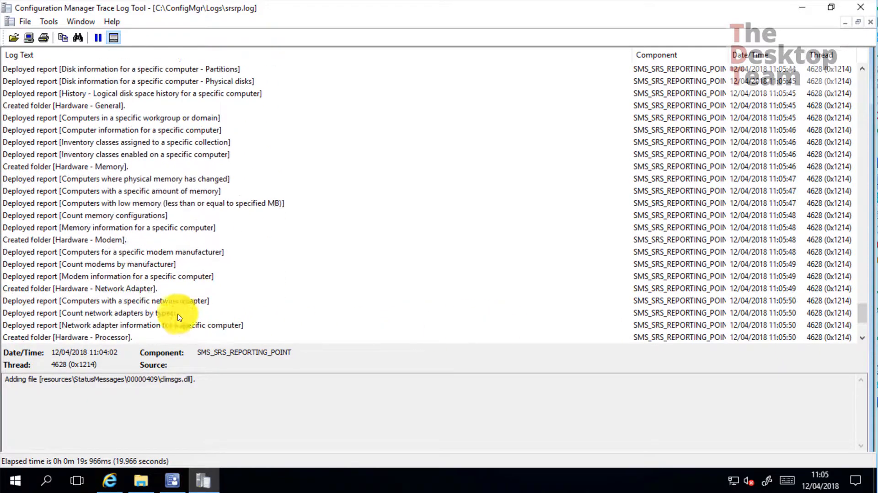
{"action": "scroll", "coordinate": [147, 307], "scroll_direction": "down", "scroll_amount": 5}
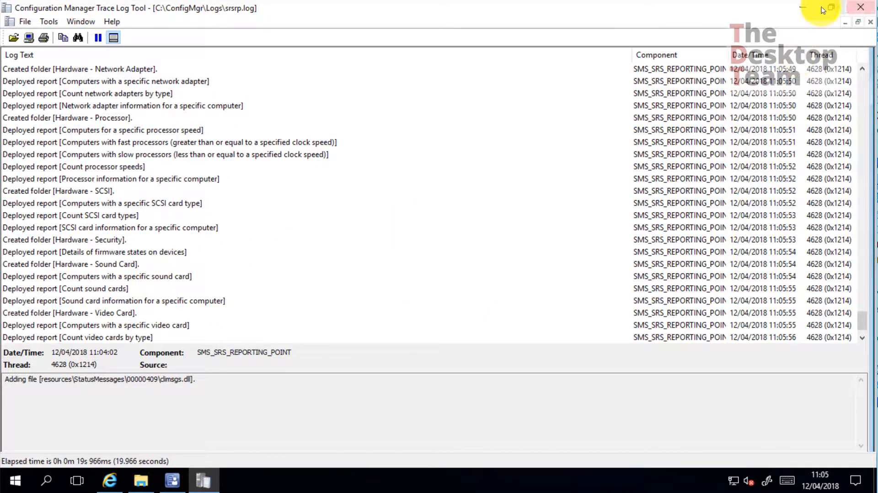
{"action": "left_click", "coordinate": [808, 10]}
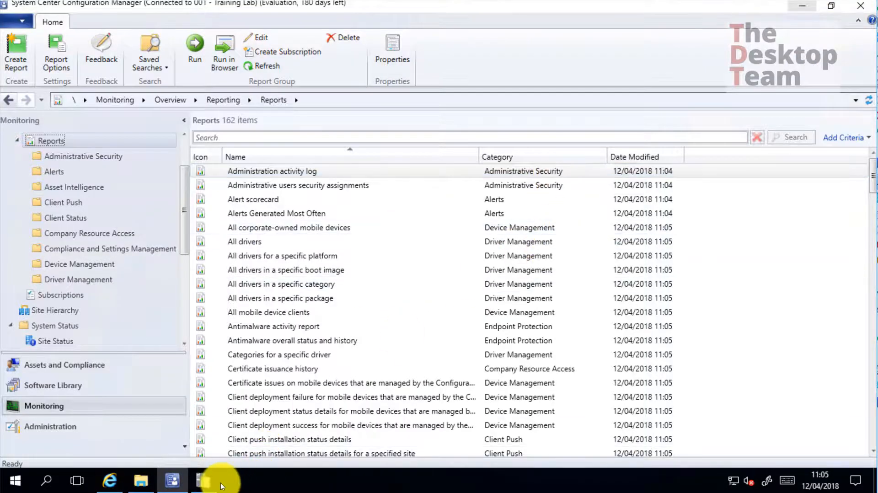
- Reopen the srsrp log, inspect the entry on the SRS web service health check for SRV0002, and close the log tool
{"action": "left_click", "coordinate": [203, 480]}
{"action": "left_click", "coordinate": [199, 326]}
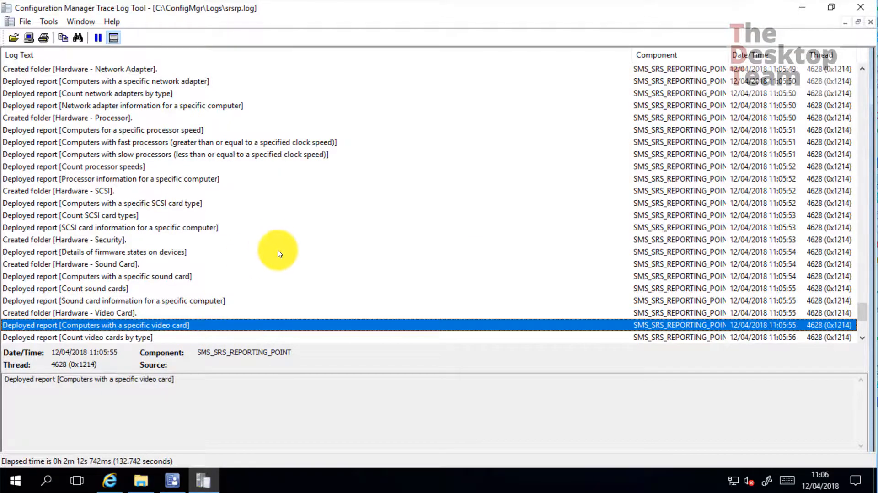
{"action": "left_click", "coordinate": [103, 301]}
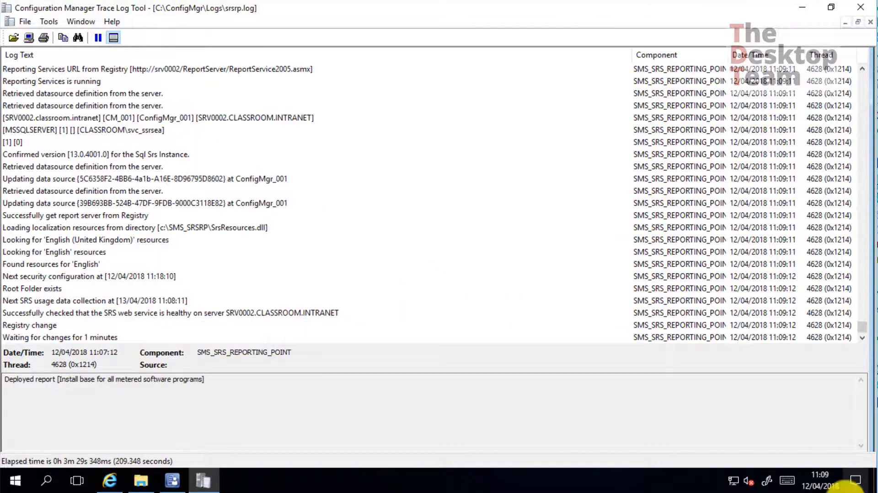
{"action": "left_click", "coordinate": [91, 310]}
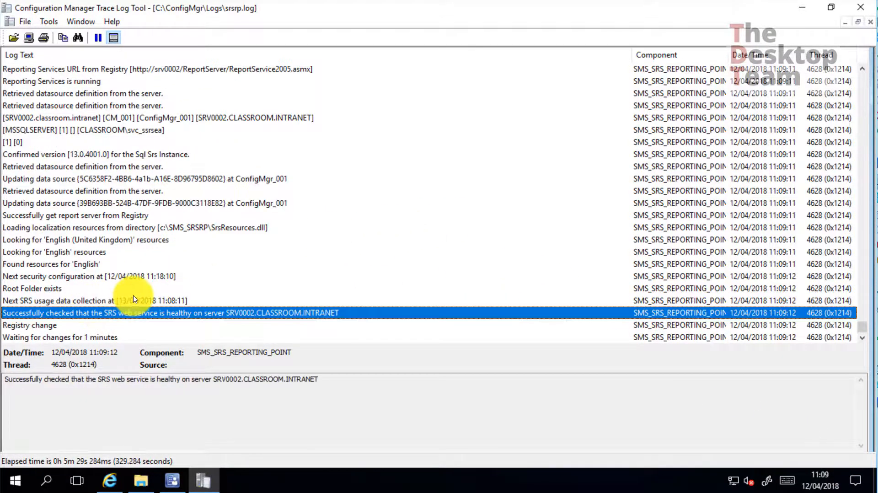
{"action": "left_click", "coordinate": [862, 8]}
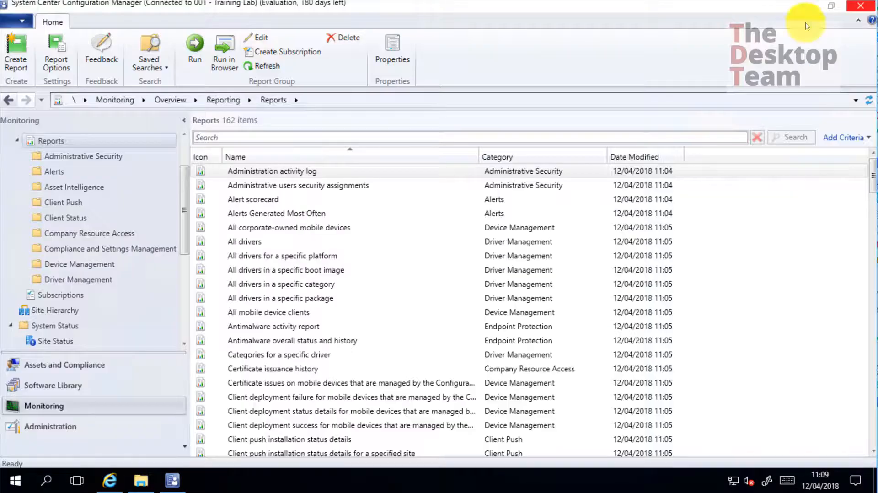
- Refresh the Reports list in the console and look through the deployed reports
{"action": "left_click", "coordinate": [869, 101]}
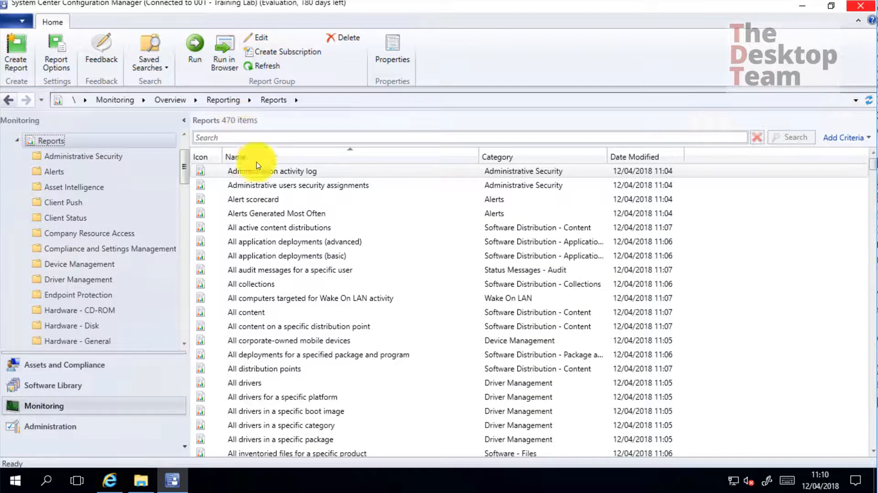
{"action": "scroll", "coordinate": [300, 348], "scroll_direction": "down", "scroll_amount": 2}
{"action": "scroll", "coordinate": [304, 348], "scroll_direction": "down", "scroll_amount": 4}
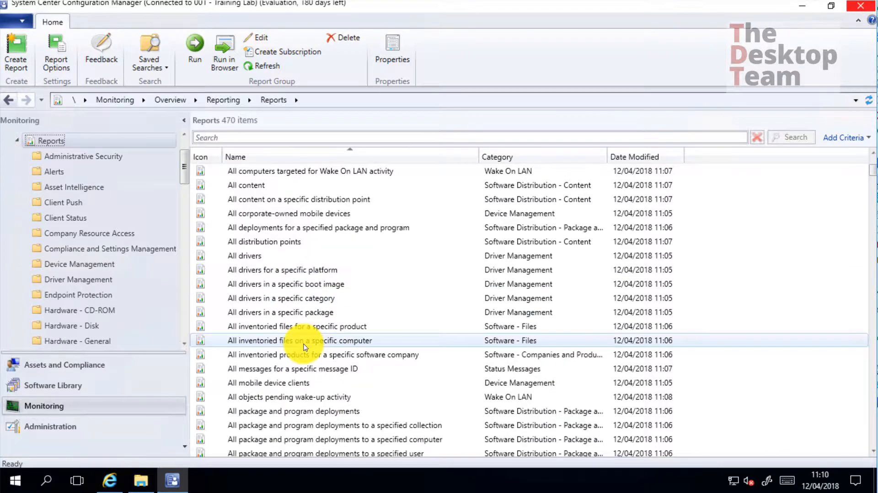
- Collapse and re-expand the Reports node, and examine its report category folders
{"action": "right_click", "coordinate": [26, 133]}
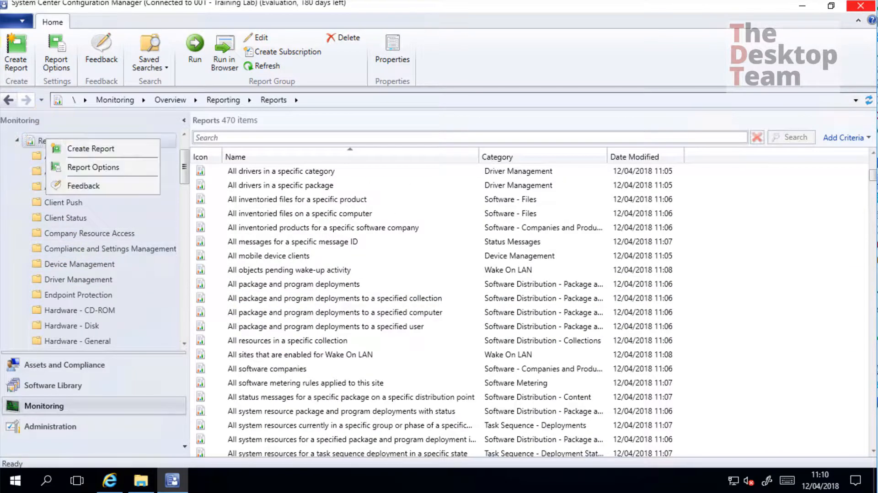
{"action": "left_click", "coordinate": [19, 142]}
{"action": "right_click", "coordinate": [54, 145]}
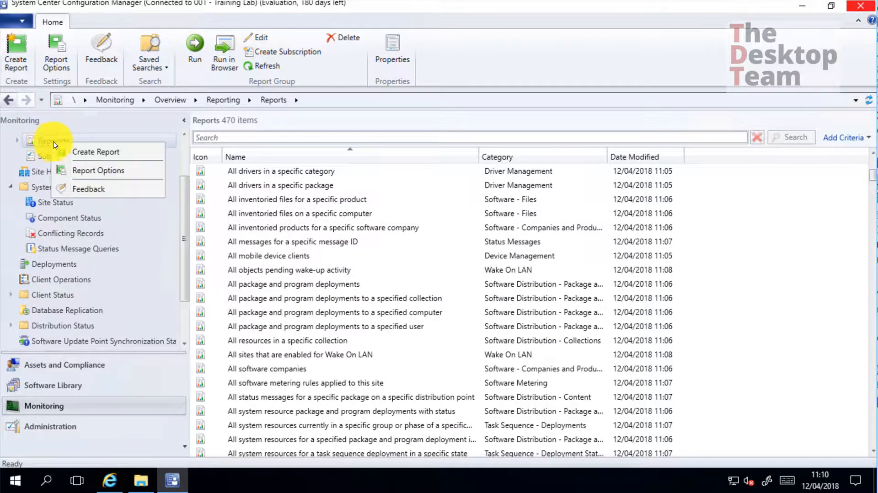
{"action": "left_click", "coordinate": [39, 139]}
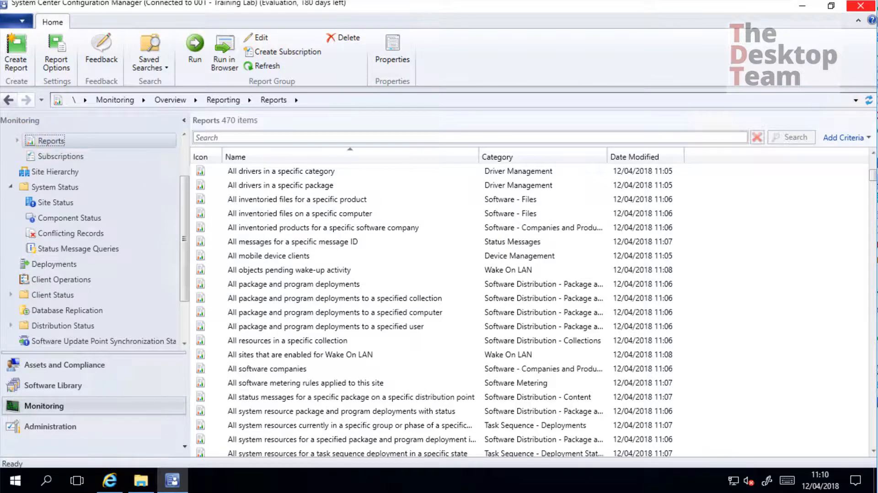
{"action": "left_click", "coordinate": [17, 140]}
{"action": "scroll", "coordinate": [97, 252], "scroll_direction": "down", "scroll_amount": 12}
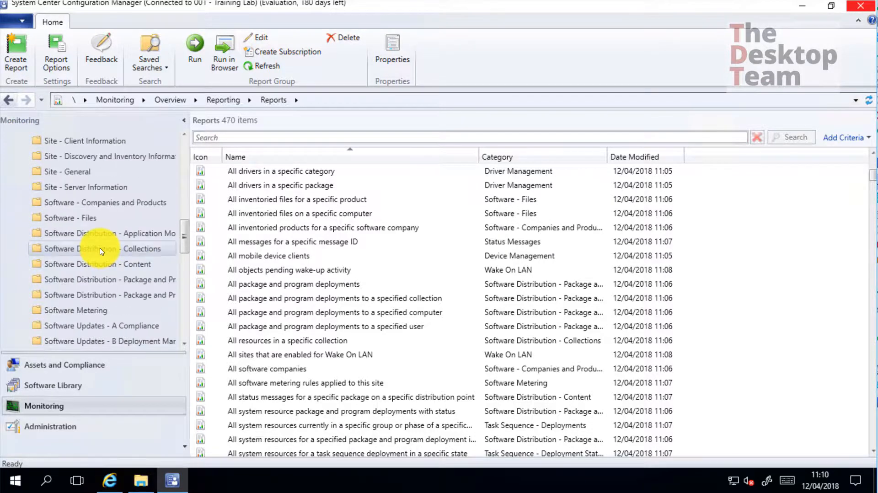
{"action": "scroll", "coordinate": [114, 257], "scroll_direction": "down", "scroll_amount": 5}
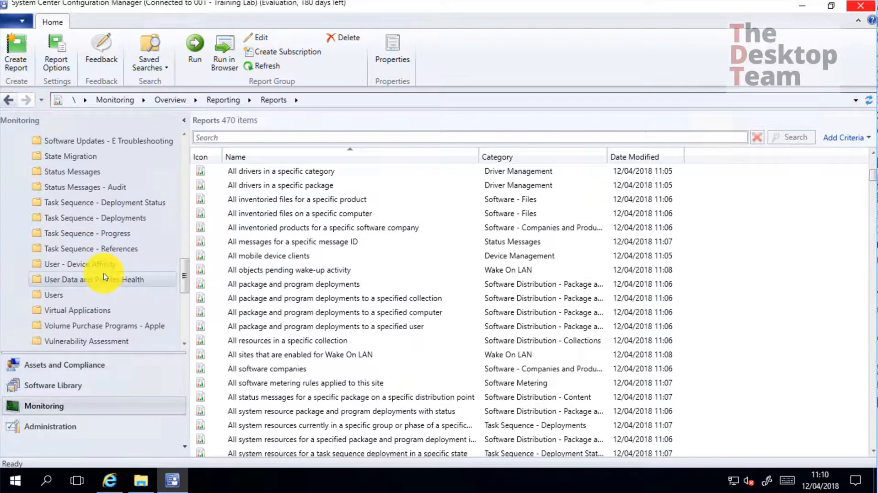
{"action": "scroll", "coordinate": [98, 280], "scroll_direction": "up", "scroll_amount": 4}
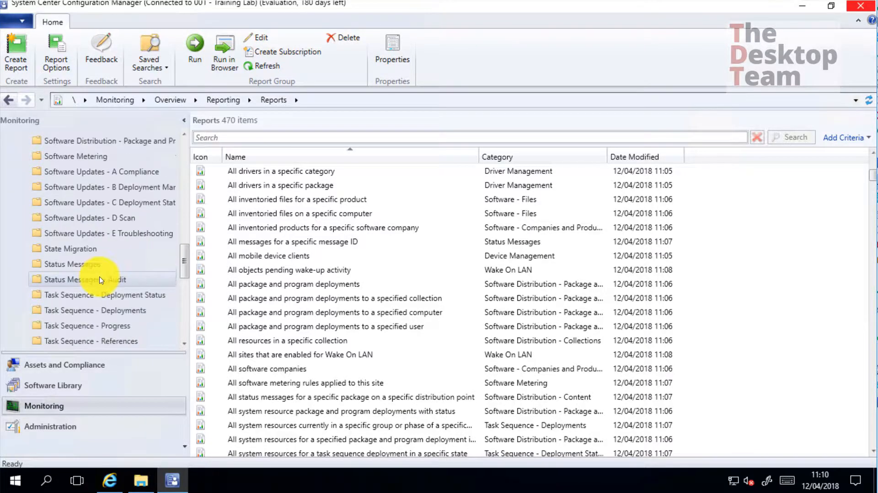
{"action": "scroll", "coordinate": [101, 280], "scroll_direction": "up", "scroll_amount": 4}
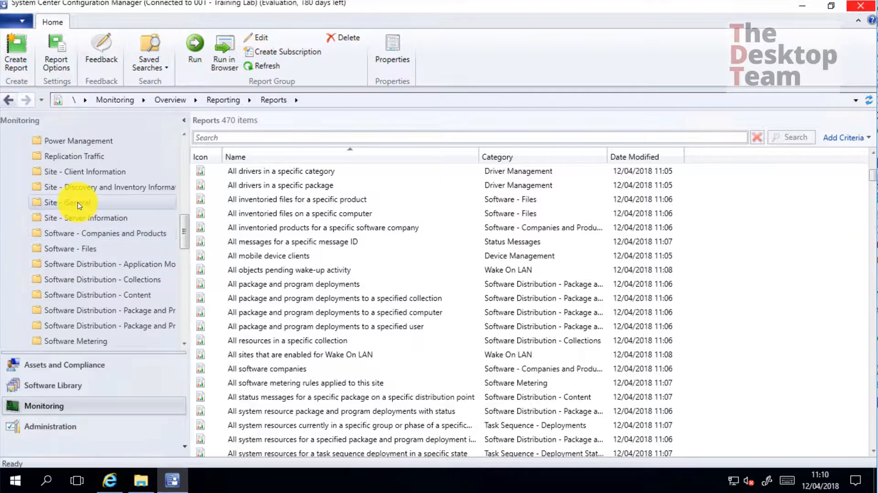
- Open the Site - General category and run the "Computers in a specific site" report
{"action": "left_click", "coordinate": [75, 202]}
{"action": "left_click", "coordinate": [304, 170]}
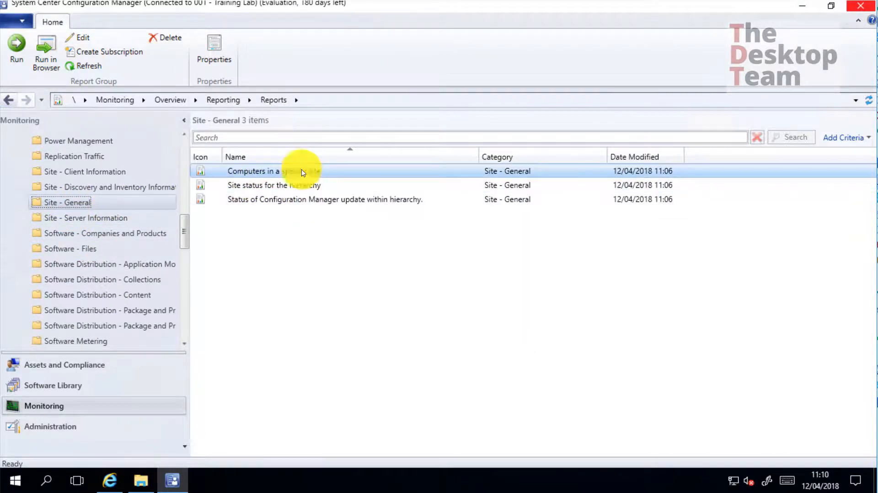
{"action": "right_click", "coordinate": [301, 169]}
{"action": "left_click", "coordinate": [321, 178]}
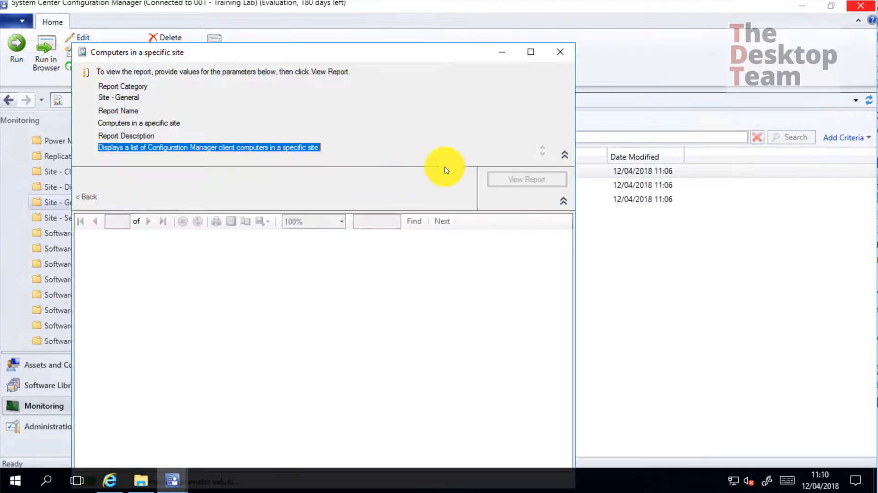
- Set the report's site code to 001 from the available values, view the report, and close its window
{"action": "left_click_drag", "start_coordinate": [480, 55], "coordinate": [510, 31]}
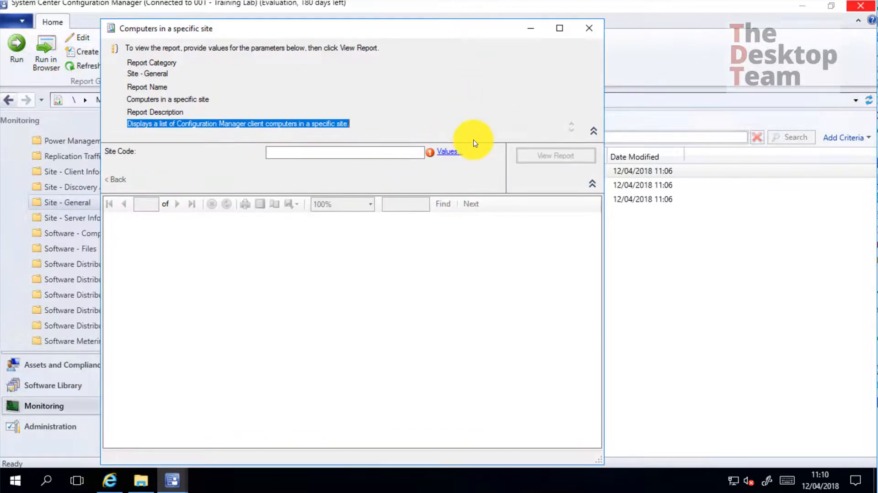
{"action": "left_click", "coordinate": [448, 154]}
{"action": "double_click", "coordinate": [302, 185]}
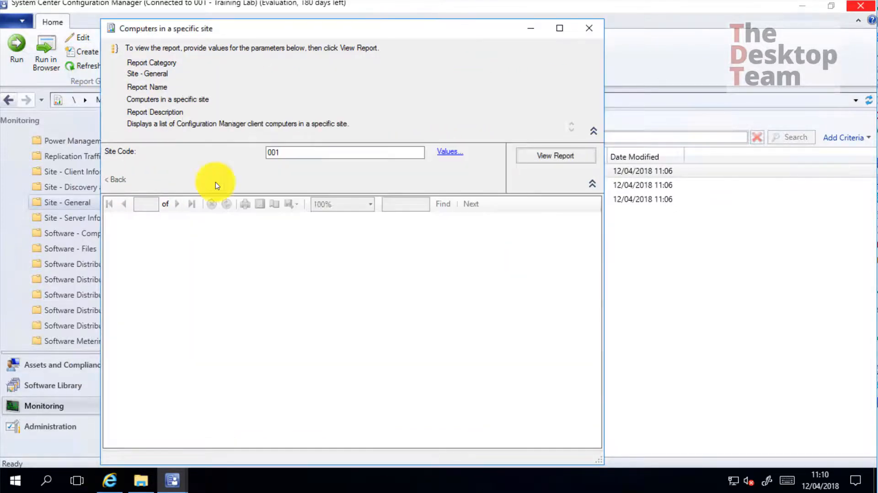
{"action": "left_click", "coordinate": [534, 160]}
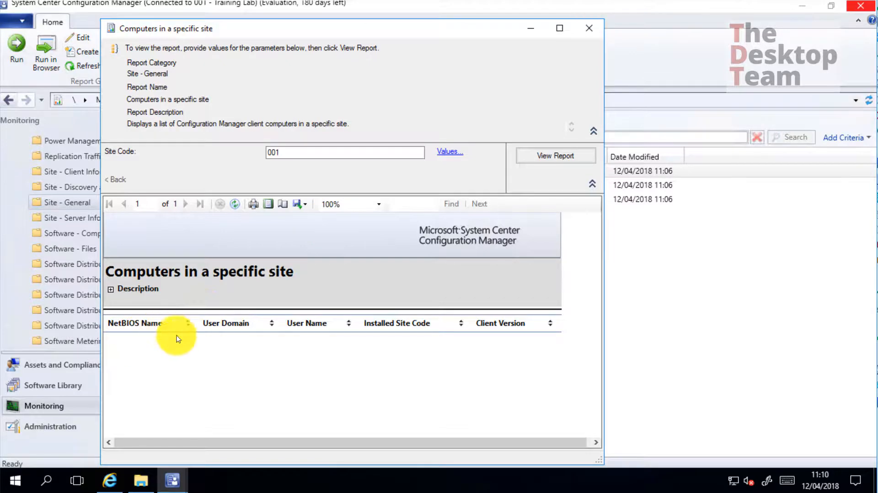
{"action": "left_click", "coordinate": [596, 30]}
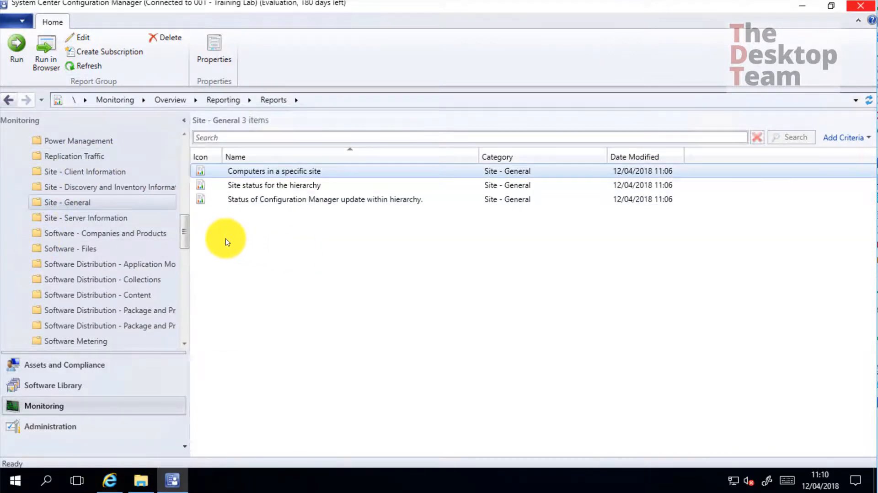
- Run "Site system roles and site system servers for a specific site" from Site - Server Information with site code 001
{"action": "left_click", "coordinate": [102, 221]}
{"action": "left_click", "coordinate": [336, 174]}
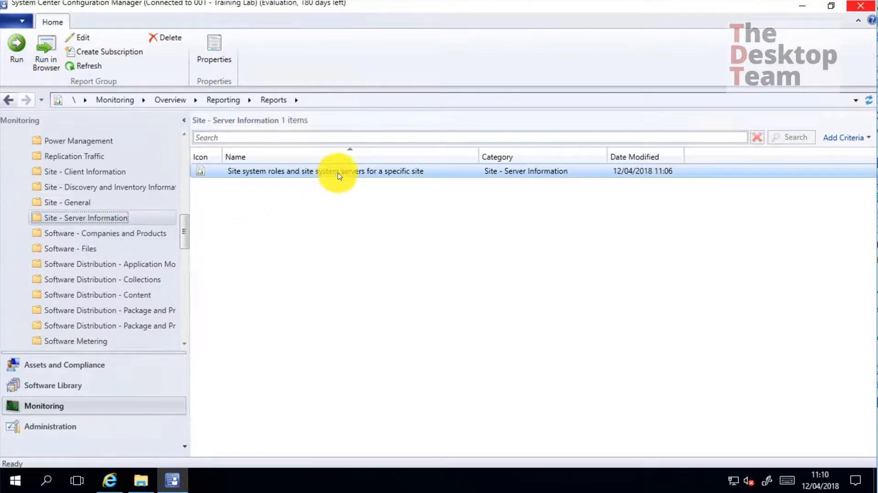
{"action": "right_click", "coordinate": [338, 176]}
{"action": "left_click", "coordinate": [390, 180]}
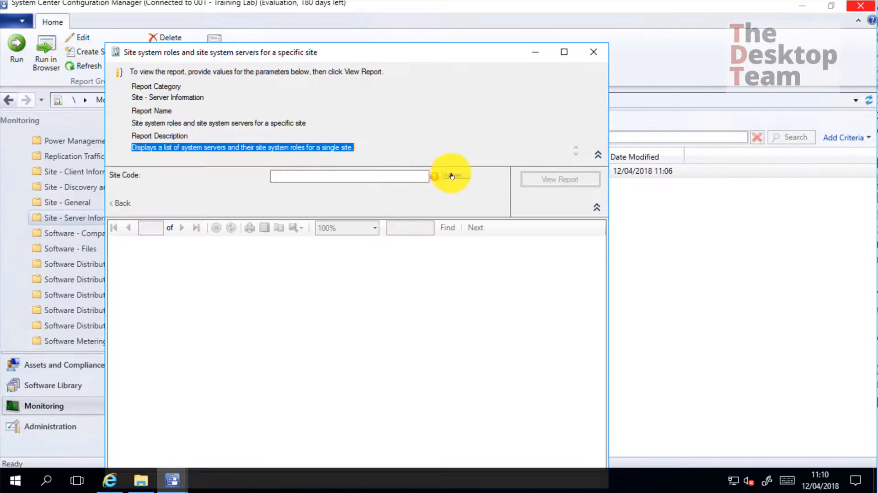
{"action": "left_click", "coordinate": [452, 177]}
{"action": "left_click", "coordinate": [211, 209]}
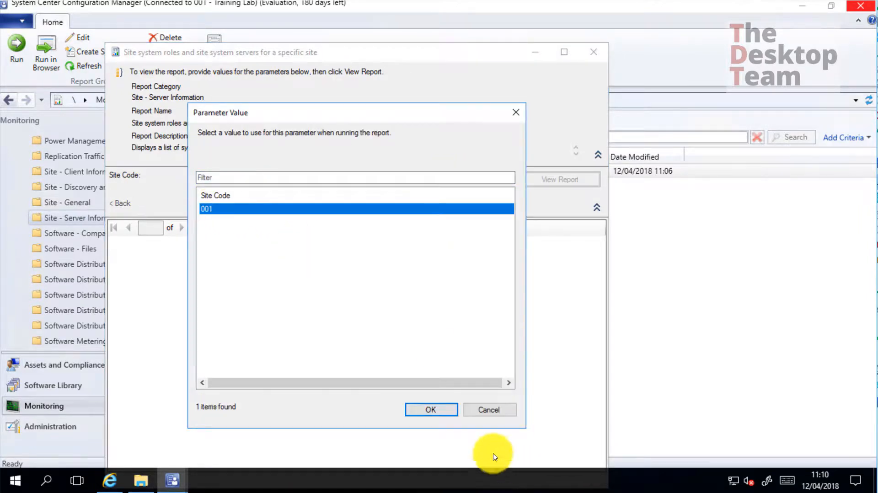
{"action": "double_click", "coordinate": [243, 209]}
{"action": "left_click", "coordinate": [563, 181]}
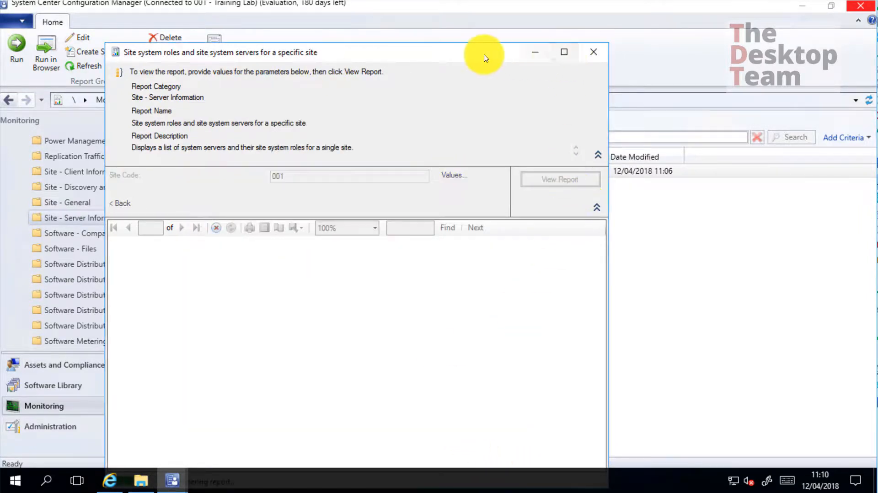
- Examine the site system roles listed in the report, maximizing its window for a fuller view, and close the report
{"action": "left_click_drag", "start_coordinate": [486, 58], "coordinate": [520, 35]}
{"action": "scroll", "coordinate": [411, 304], "scroll_direction": "down", "scroll_amount": 6}
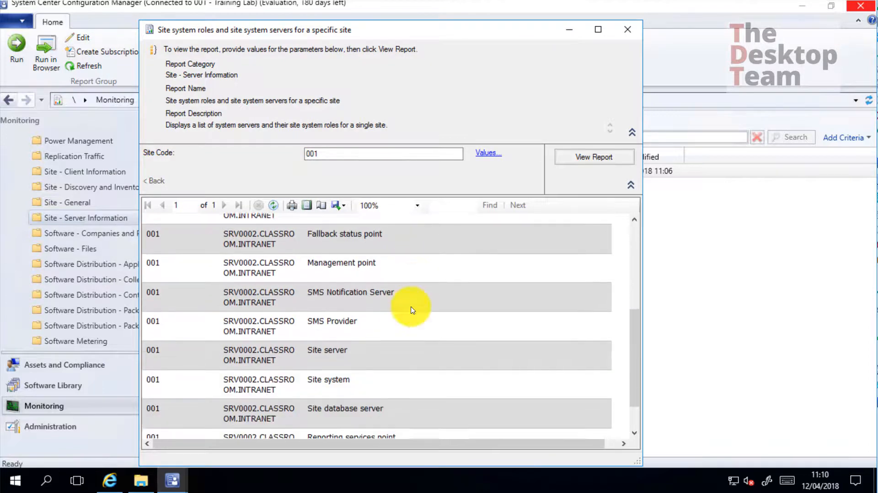
{"action": "scroll", "coordinate": [411, 310], "scroll_direction": "up", "scroll_amount": 6}
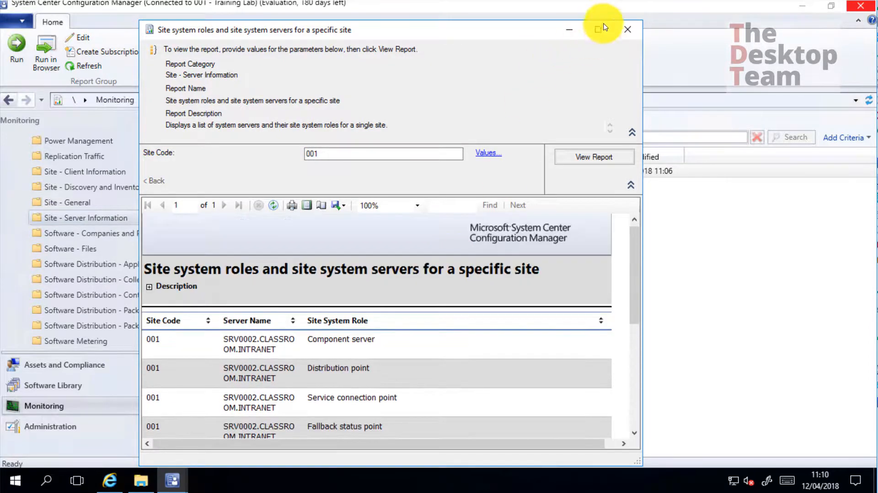
{"action": "left_click", "coordinate": [599, 30]}
{"action": "scroll", "coordinate": [352, 303], "scroll_direction": "down", "scroll_amount": 5}
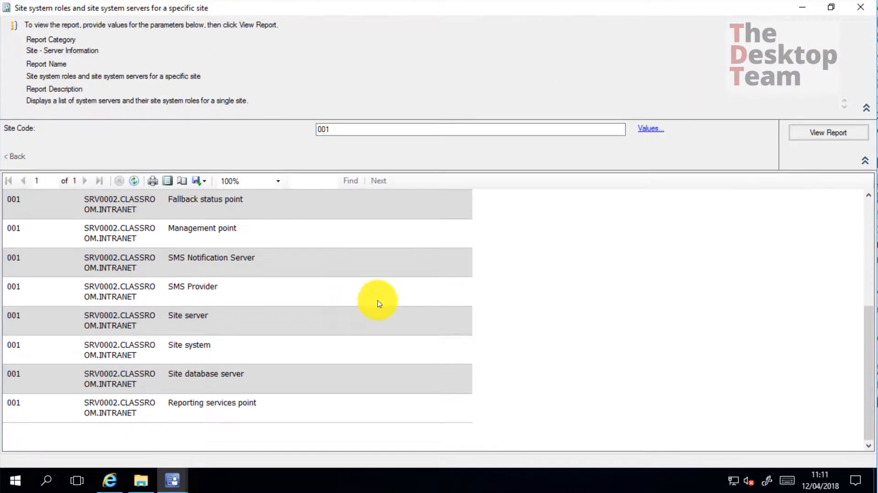
{"action": "left_click", "coordinate": [861, 9]}
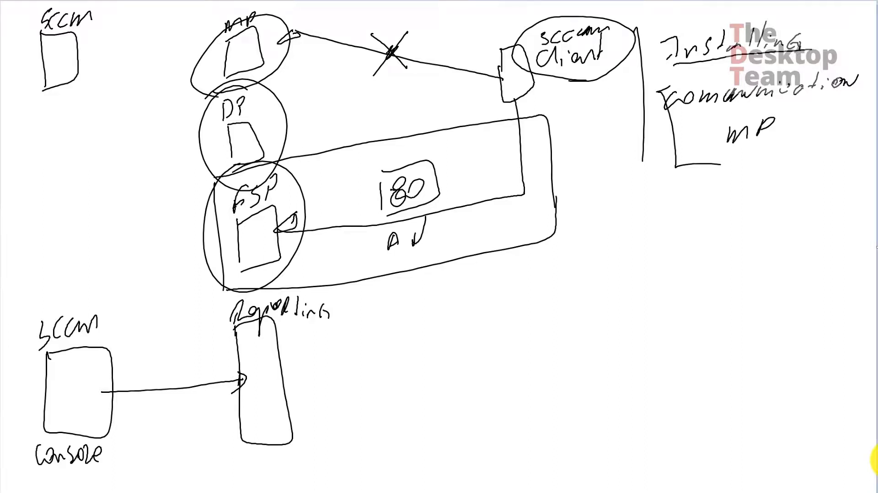
- Circle the Reporting box in the whiteboard diagram and draw an arrow from it to "80" written above an SQL database label
{"action": "mouse_move", "coordinate": [243, 293]}
{"action": "left_mouse_down"}
{"action": "mouse_move", "coordinate": [231, 427]}
{"action": "mouse_move", "coordinate": [249, 290]}
{"action": "left_mouse_up"}
{"action": "left_click_drag", "start_coordinate": [330, 365], "coordinate": [371, 353]}
{"action": "left_click_drag", "start_coordinate": [396, 315], "coordinate": [404, 333]}
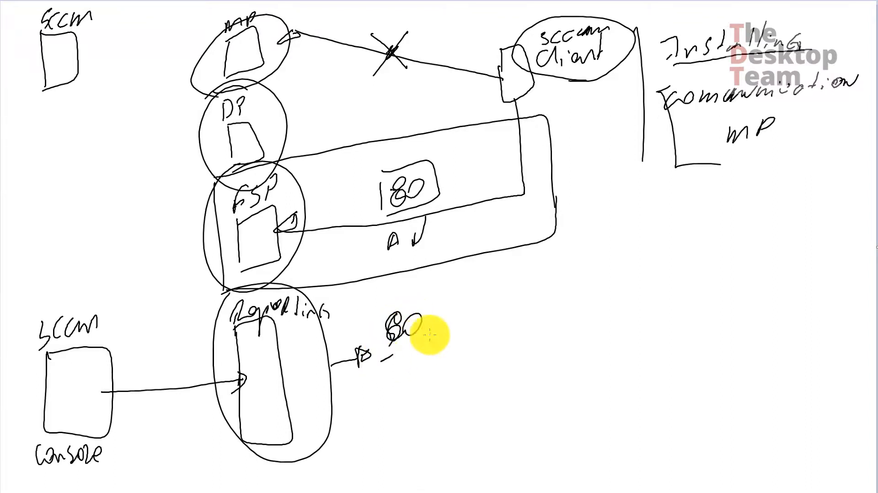
{"action": "mouse_move", "coordinate": [453, 322]}
{"action": "left_mouse_down"}
{"action": "mouse_move", "coordinate": [382, 362]}
{"action": "mouse_move", "coordinate": [421, 386]}
{"action": "mouse_move", "coordinate": [448, 367]}
{"action": "mouse_move", "coordinate": [451, 374]}
{"action": "left_mouse_up"}
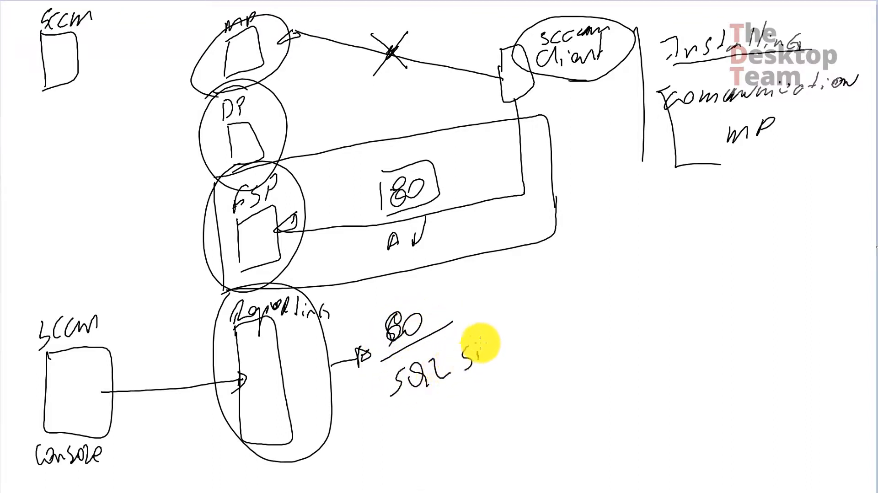
{"action": "left_click_drag", "start_coordinate": [481, 343], "coordinate": [491, 351]}
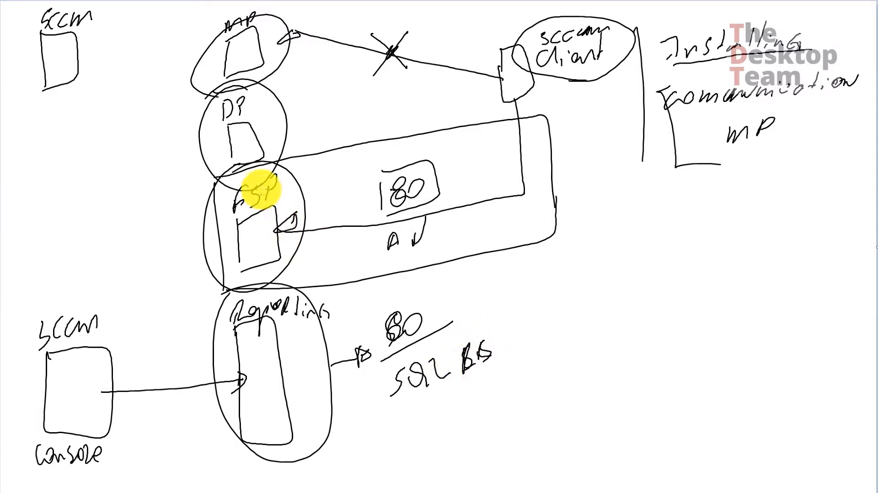